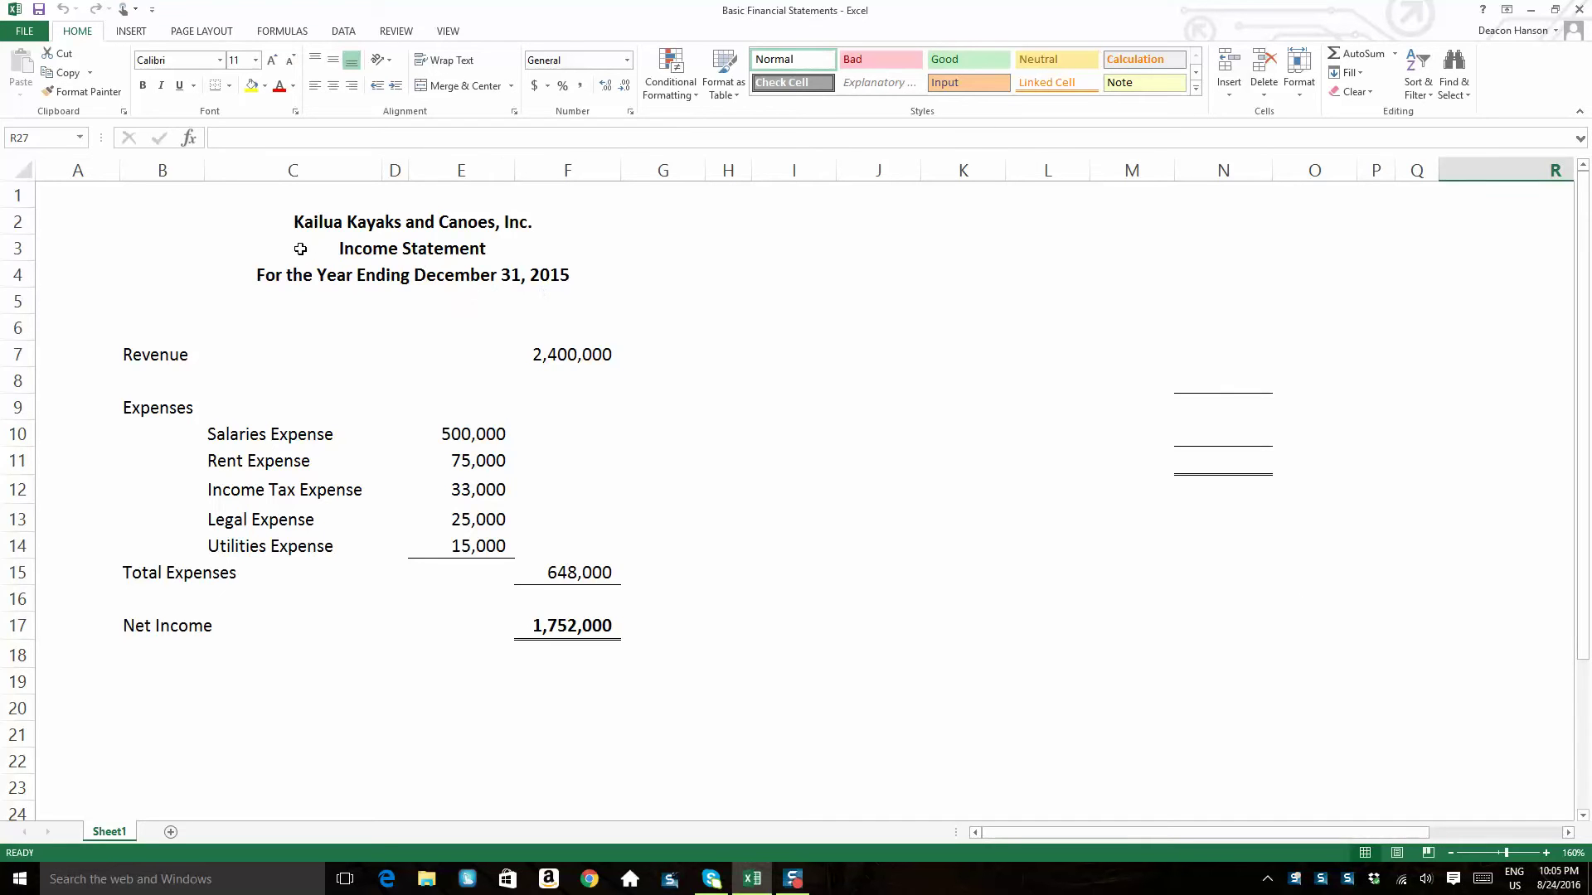
# Try a yellow fill on the Income Statement title, then undo it.
pyautogui.click(265, 264)
pyautogui.click(377, 247)
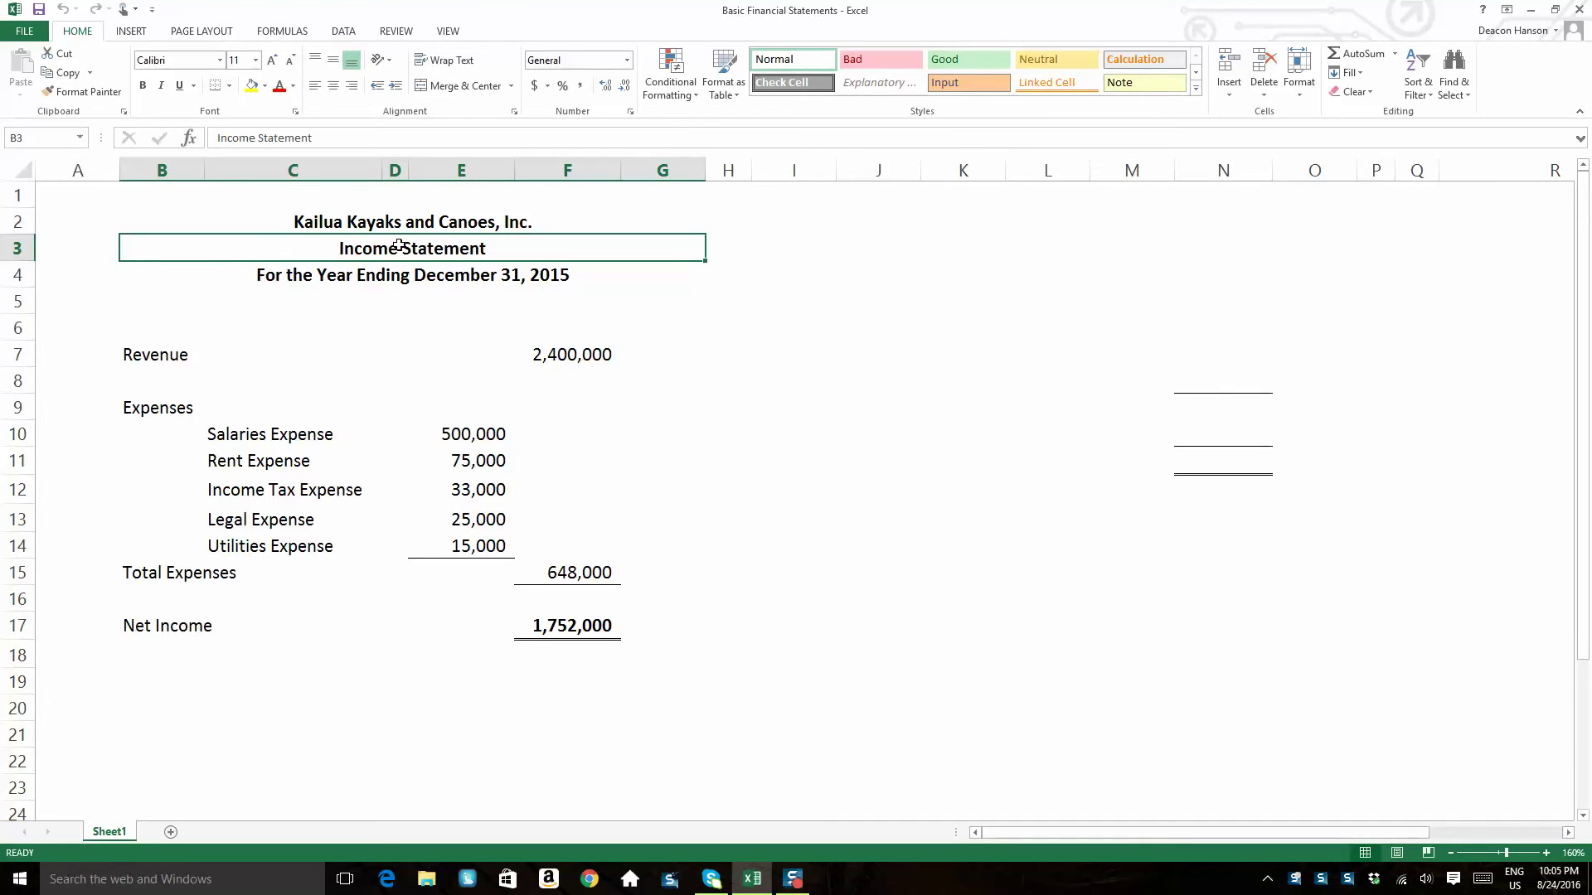
pyautogui.click(258, 93)
pyautogui.click(832, 351)
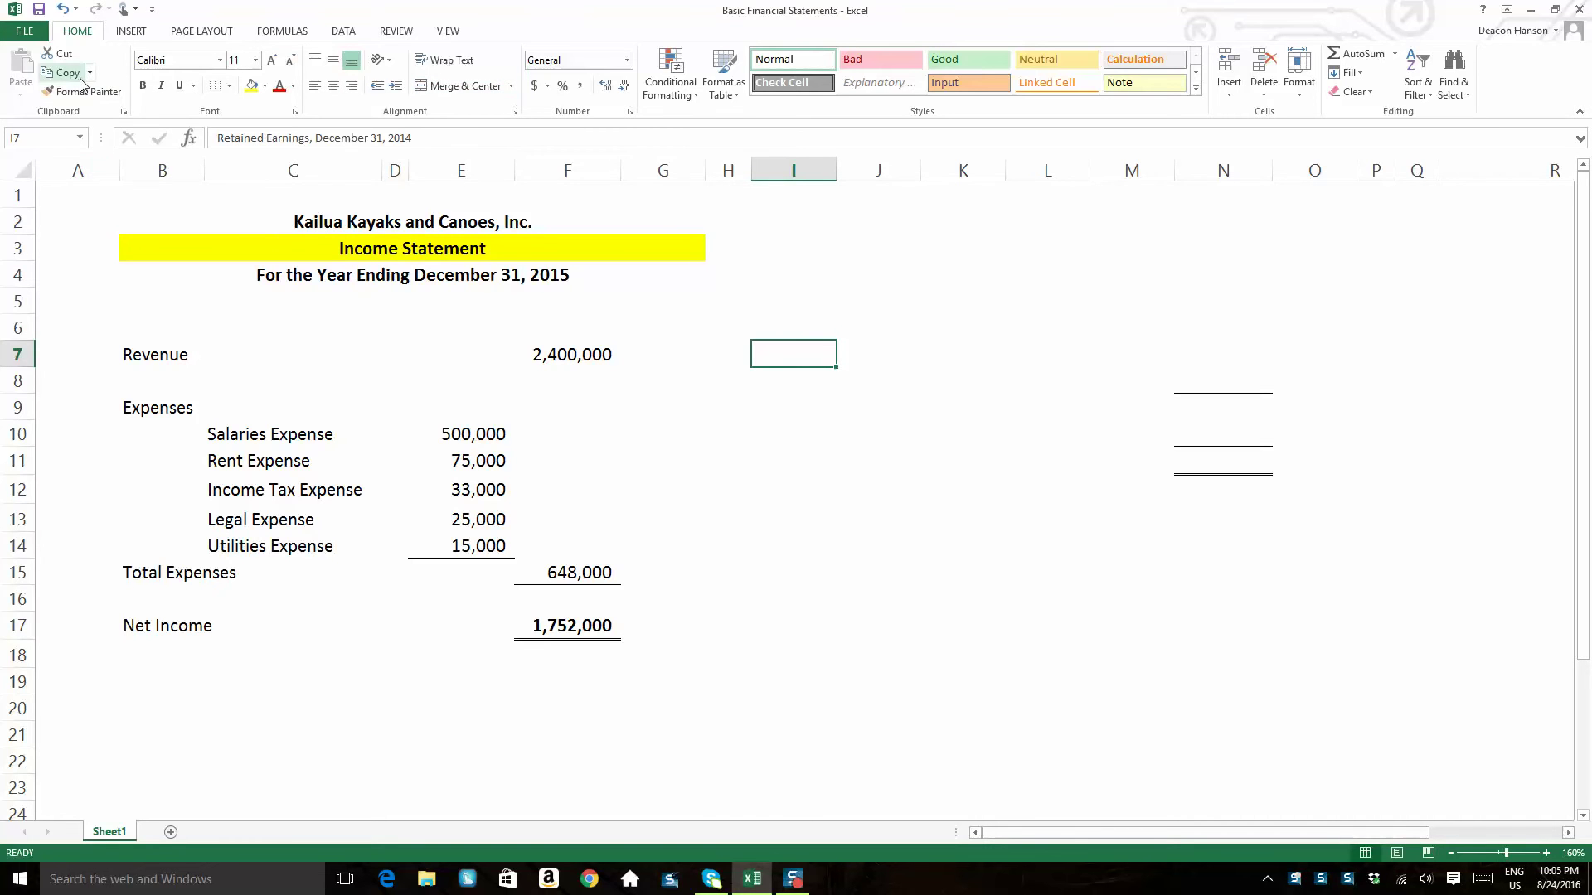
pyautogui.click(62, 9)
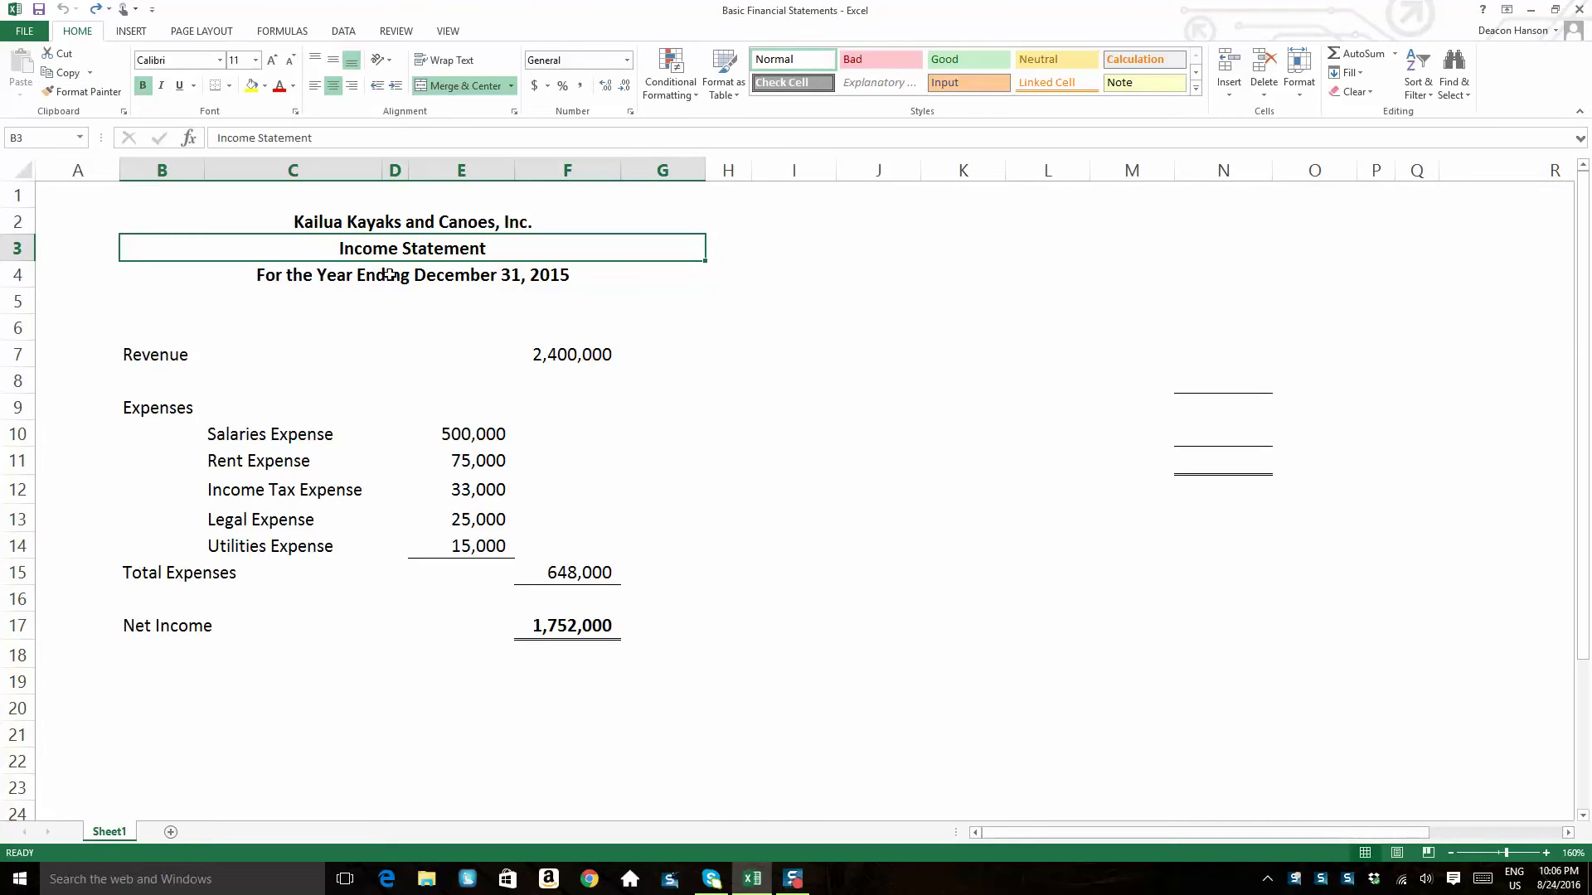
# Review the statement headings, the Revenue row and the expenses block, noting revenue of 2,400,000.
pyautogui.click(249, 222)
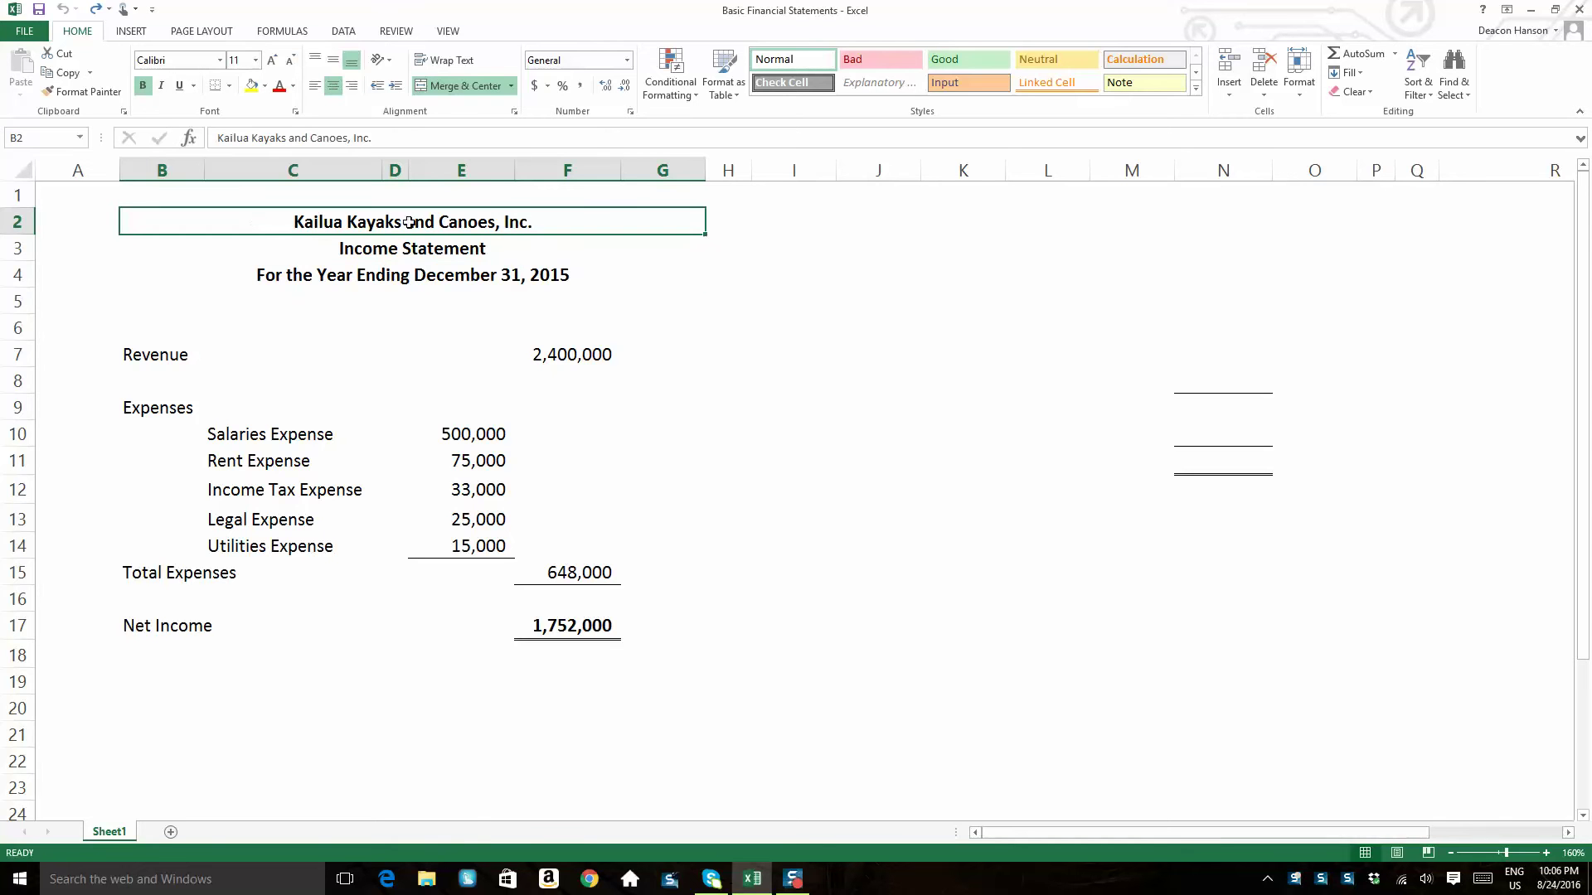
pyautogui.click(224, 245)
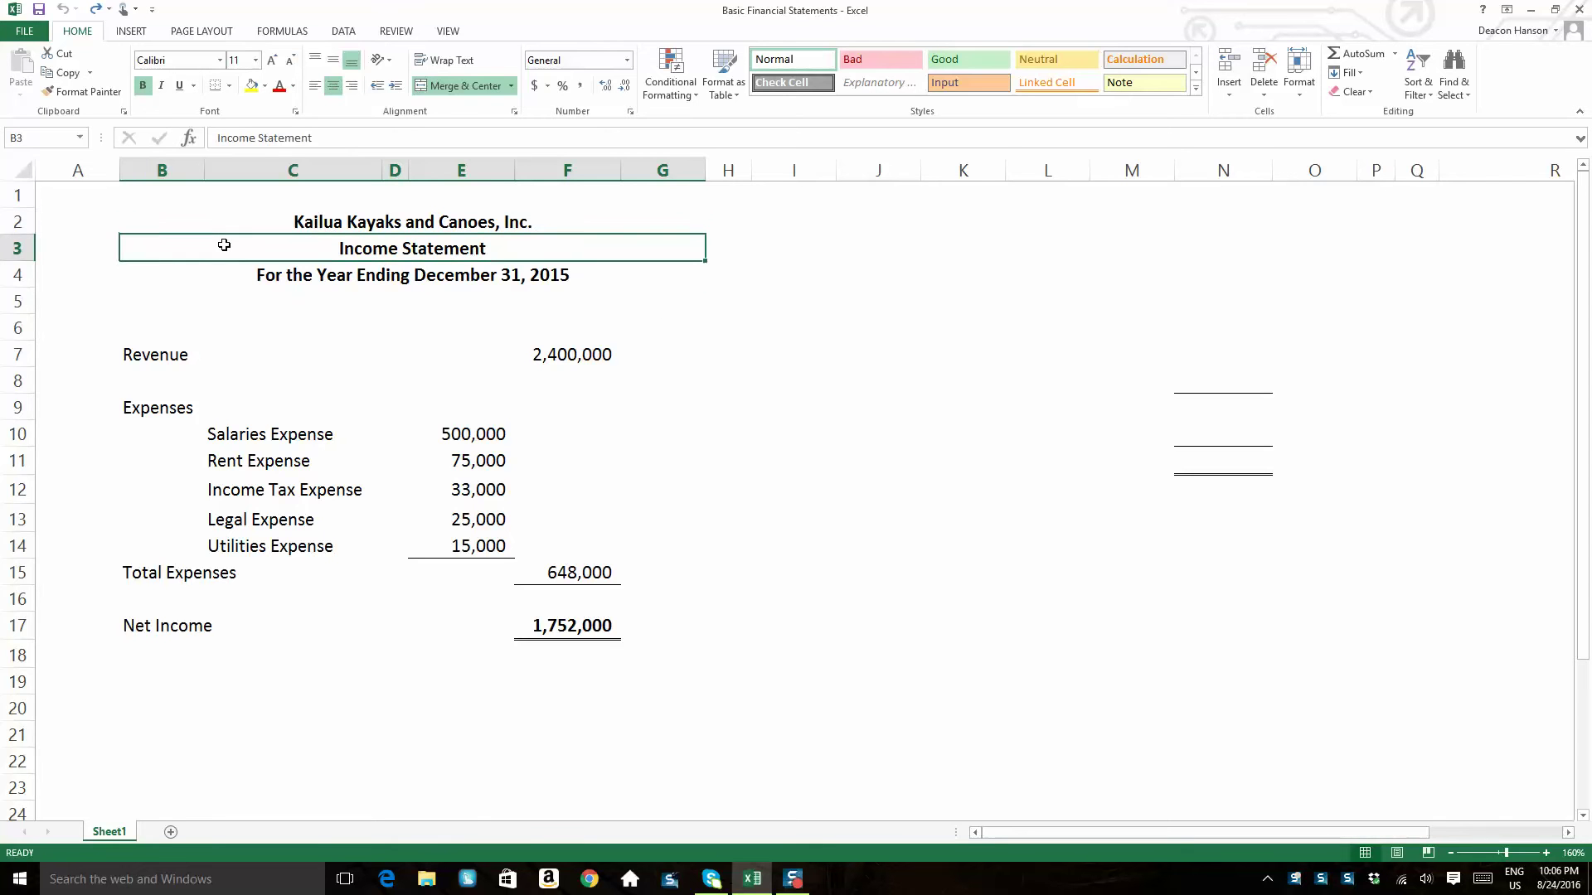
pyautogui.click(214, 274)
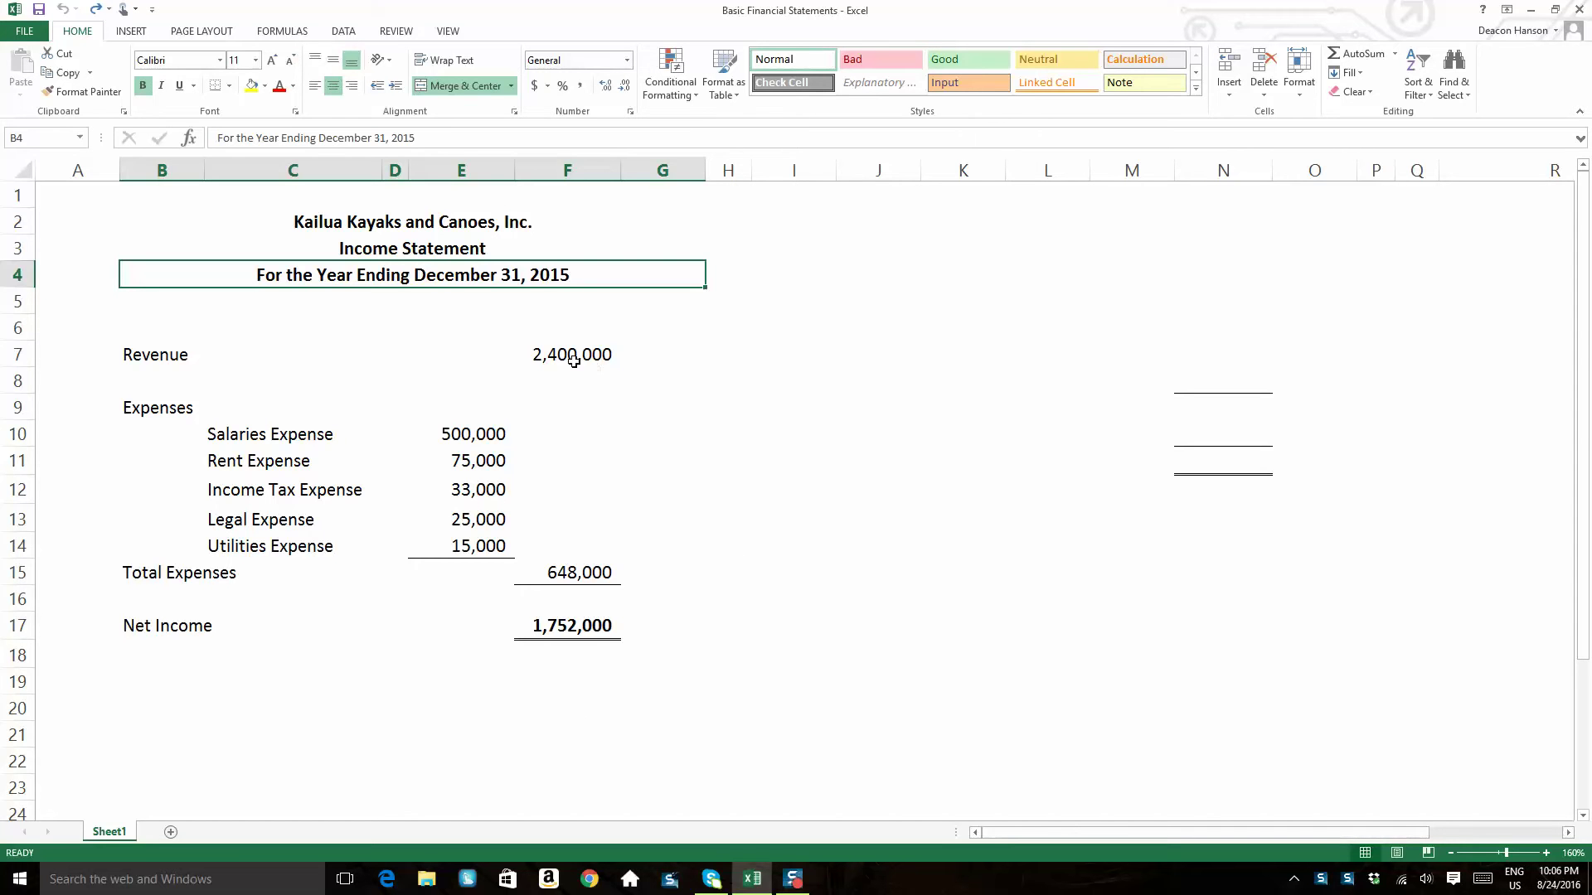
pyautogui.moveTo(96, 363); pyautogui.dragTo(666, 372)
pyautogui.moveTo(66, 414); pyautogui.dragTo(580, 574)
pyautogui.click(801, 481)
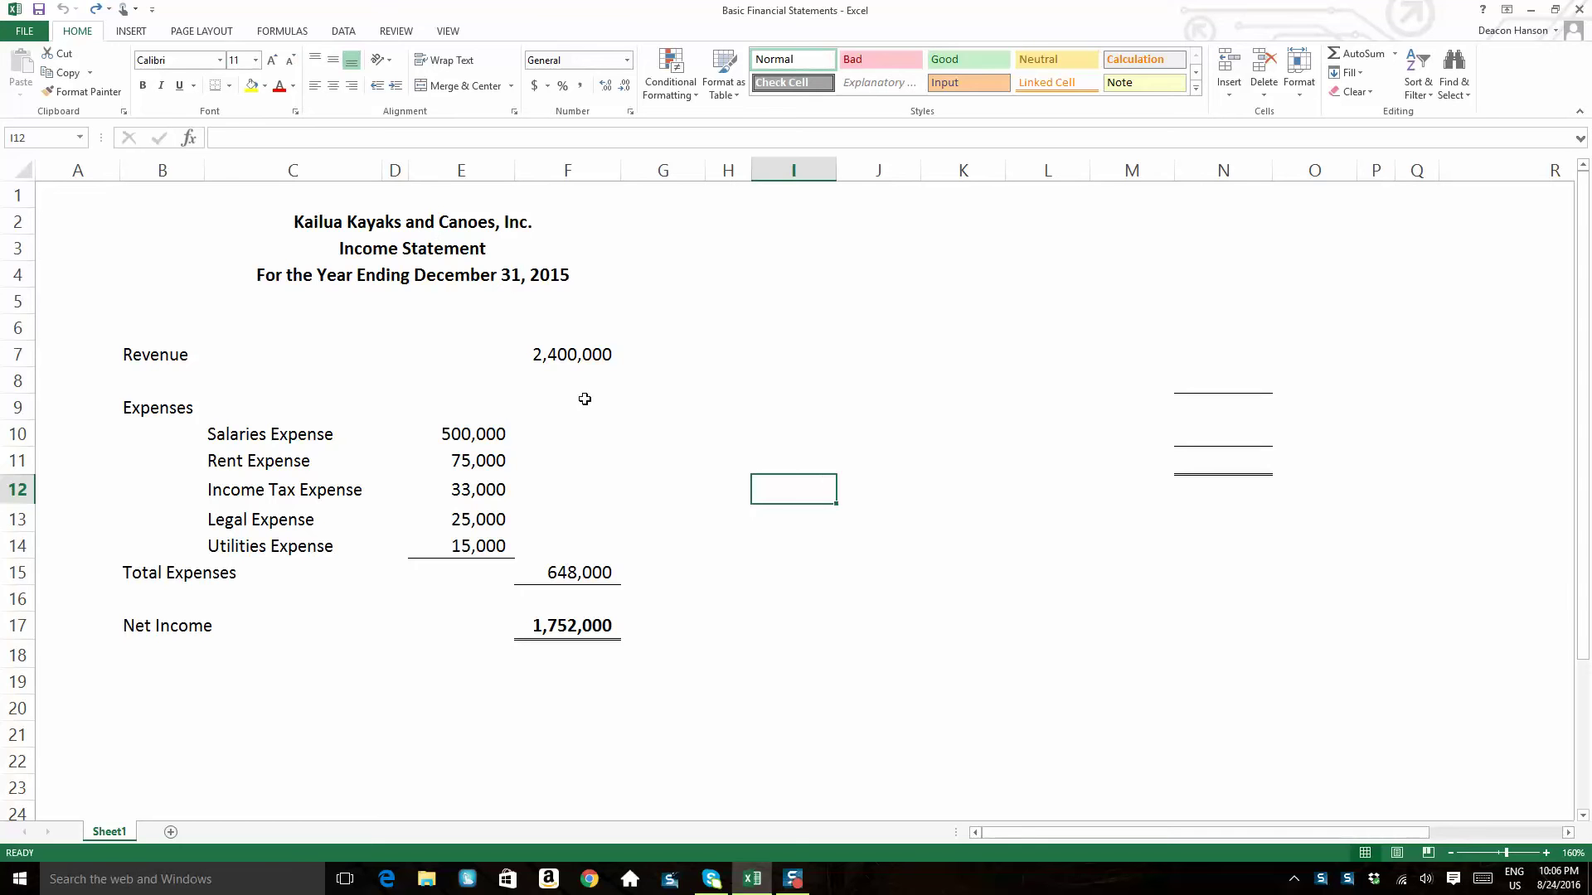
pyautogui.click(579, 354)
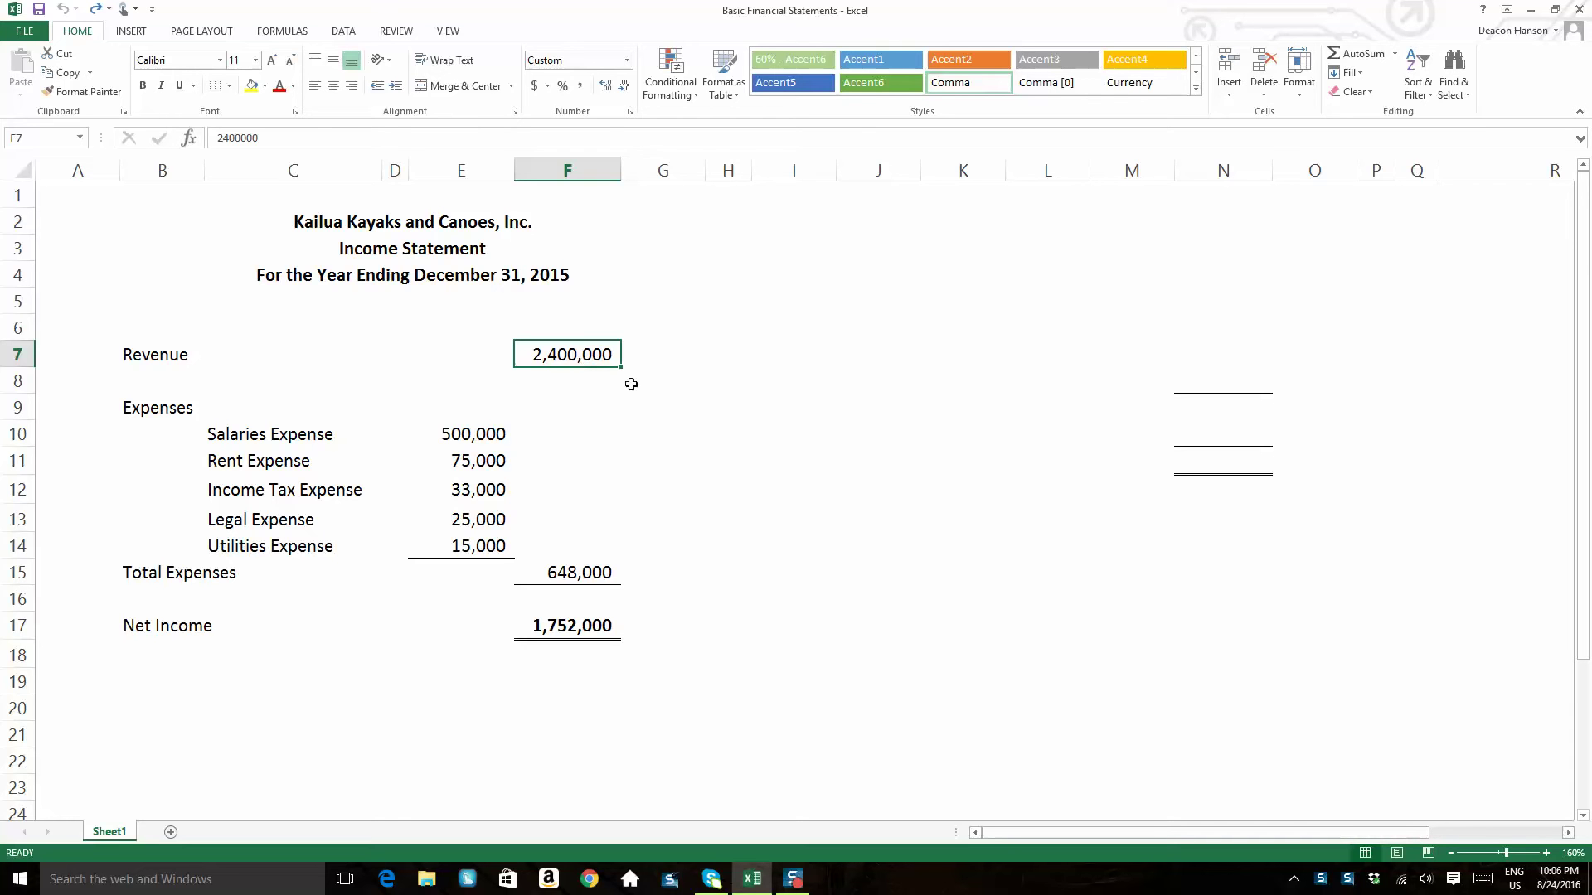
# Compare the five expense amounts, Total Expenses formula and Net Income line against revenue.
pyautogui.click(222, 436)
pyautogui.moveTo(224, 438); pyautogui.dragTo(237, 549)
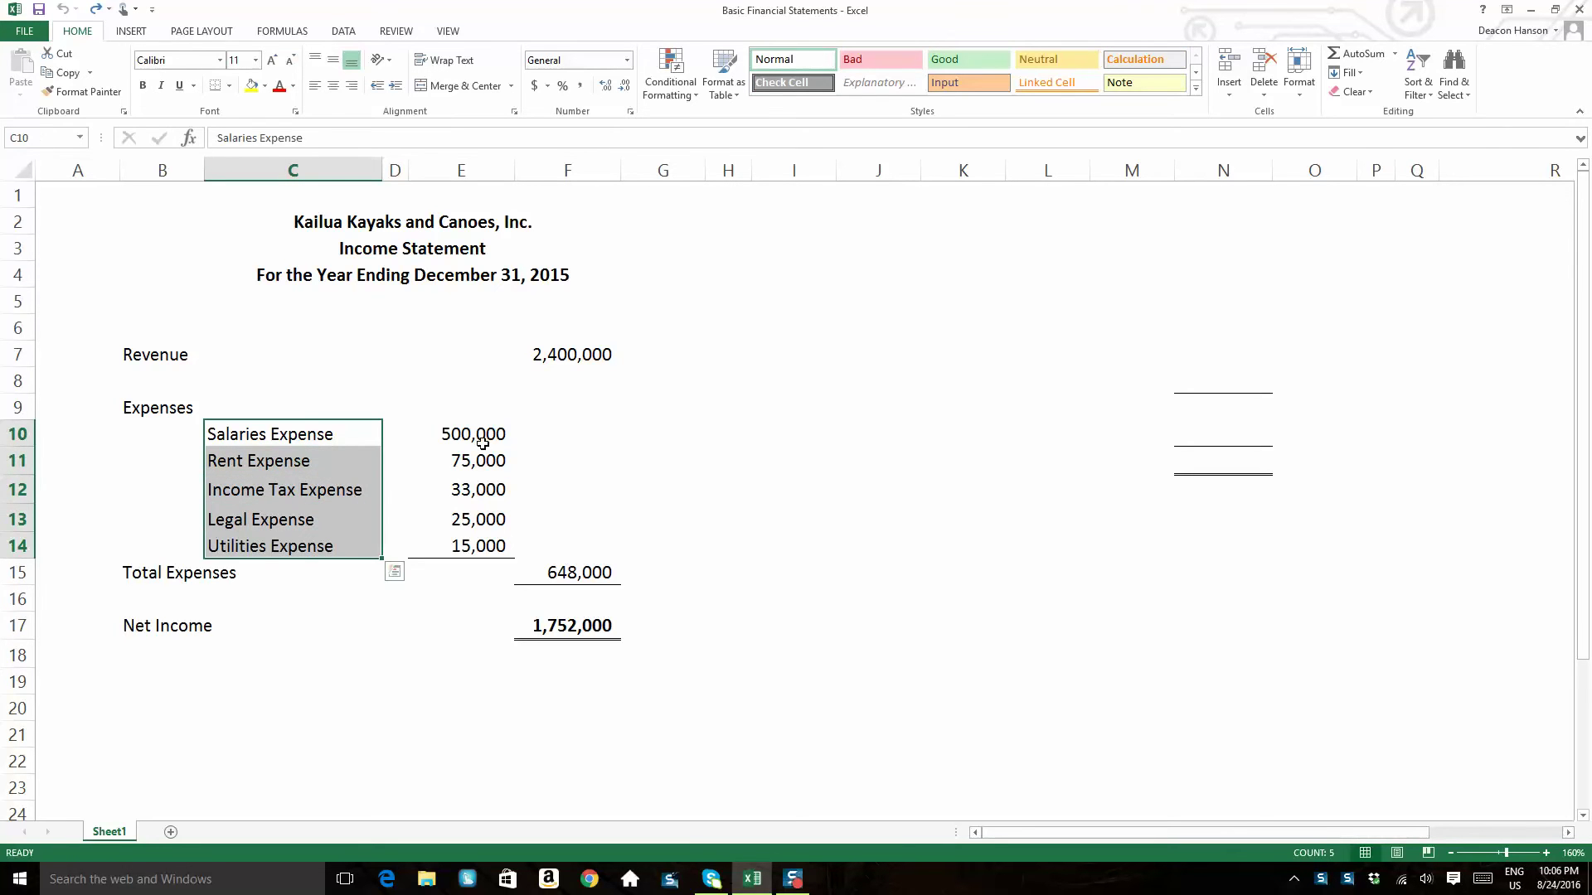
pyautogui.moveTo(472, 438); pyautogui.dragTo(466, 545)
pyautogui.click(562, 571)
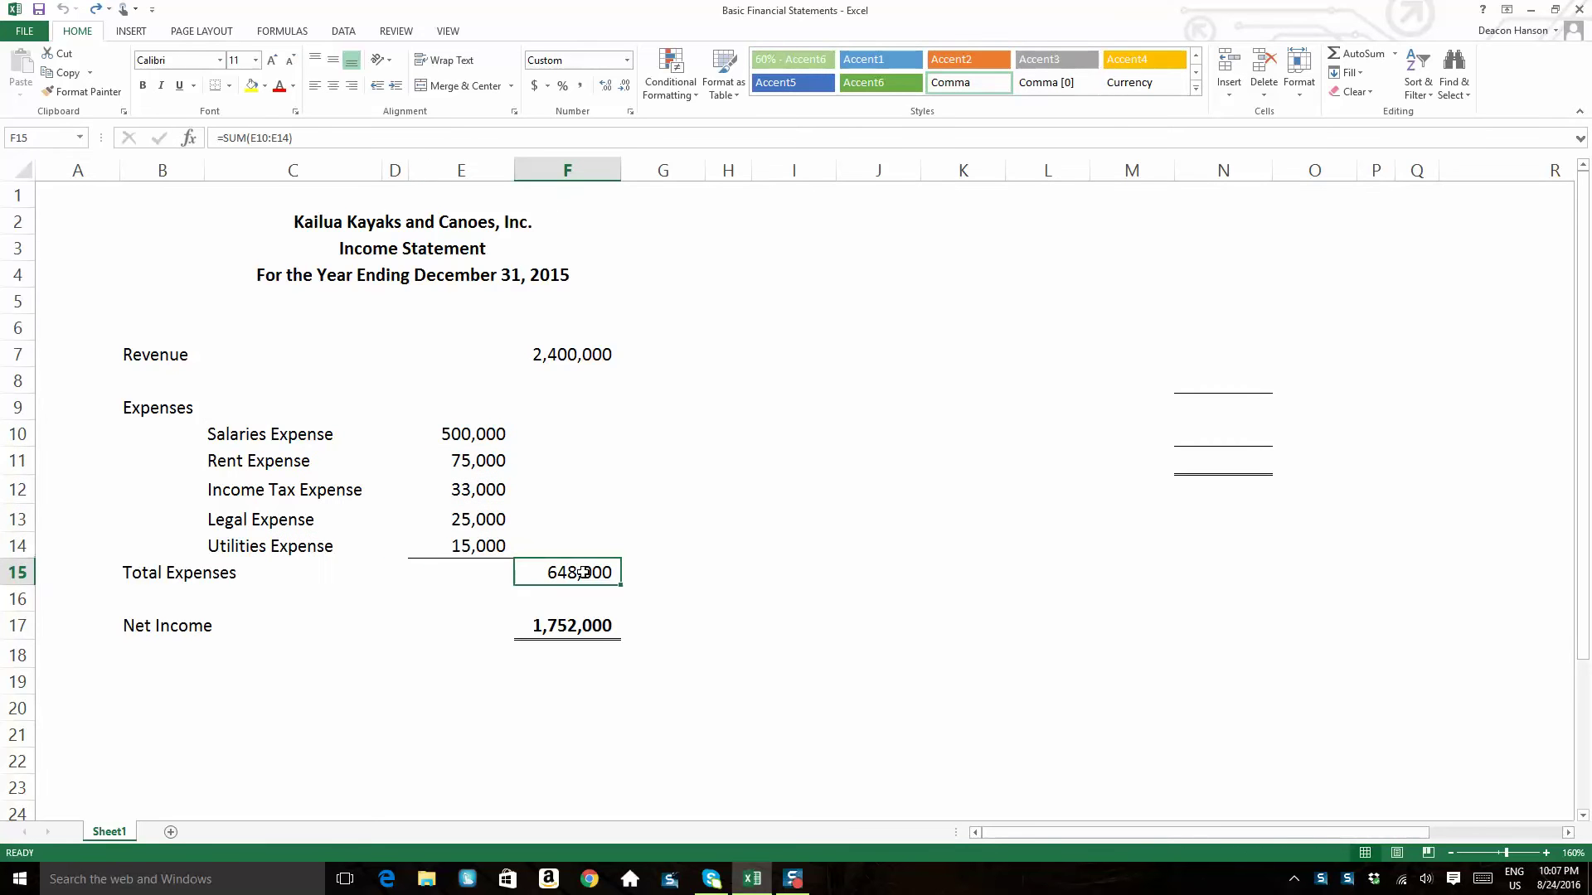
pyautogui.click(582, 363)
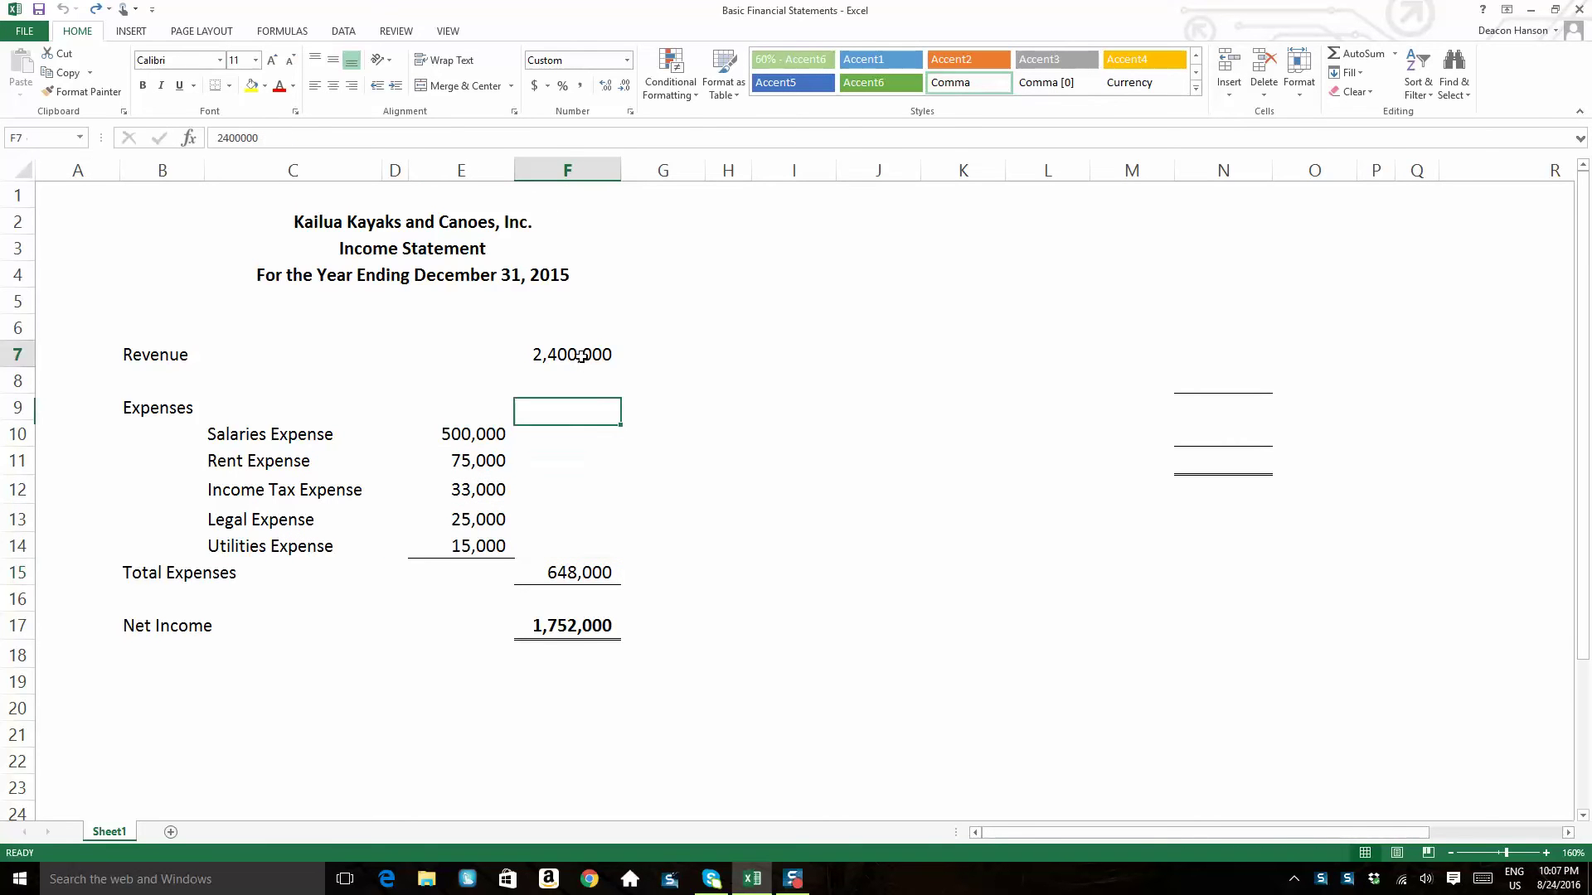
pyautogui.click(568, 576)
pyautogui.click(567, 353)
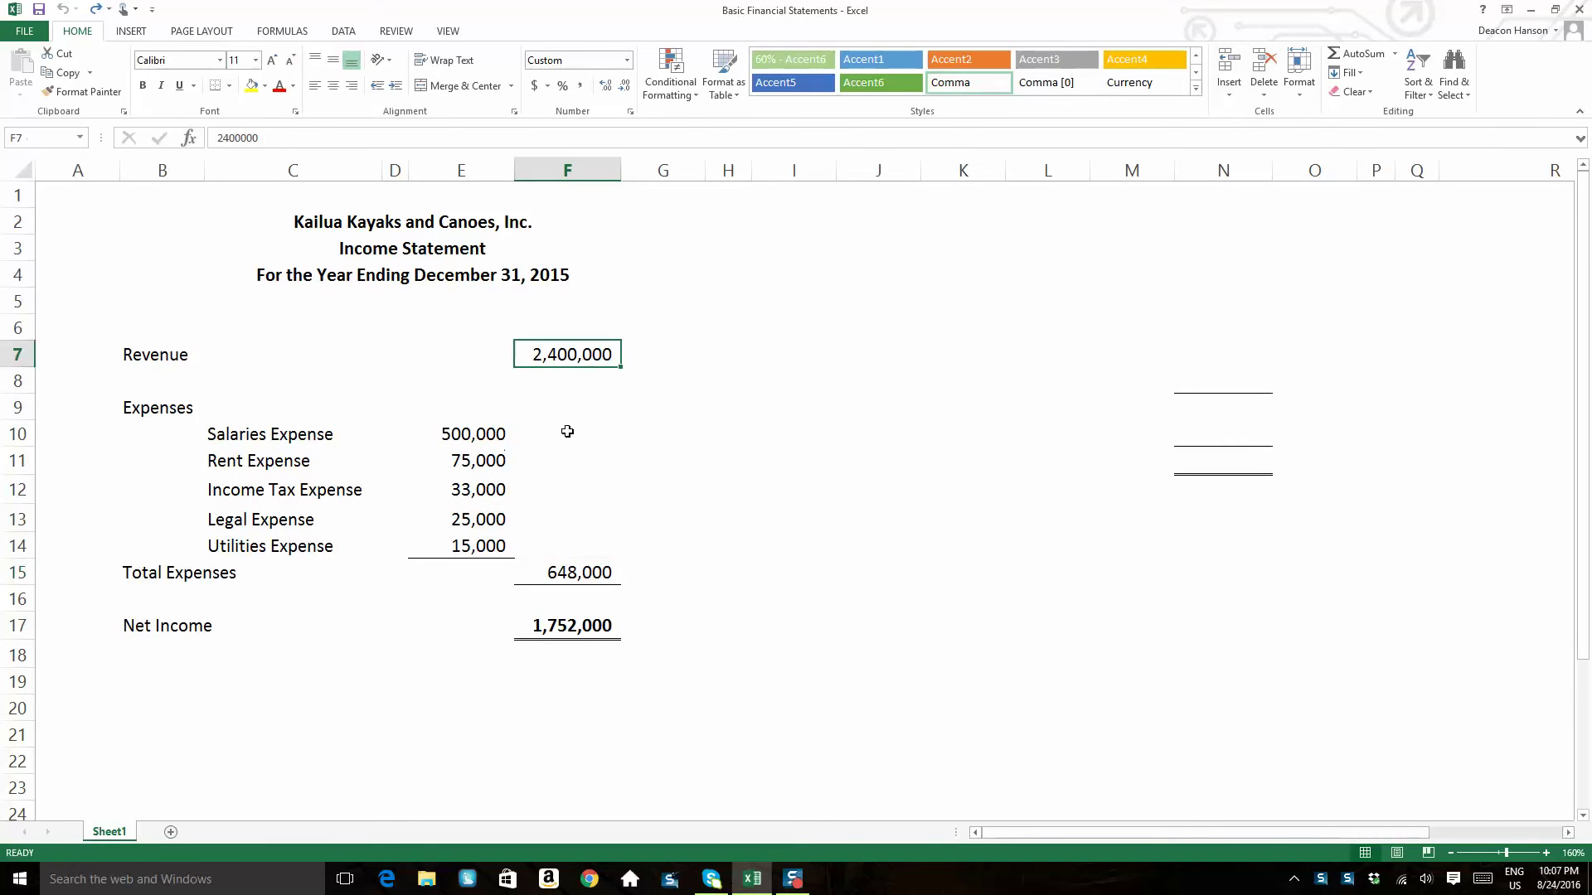
pyautogui.click(565, 572)
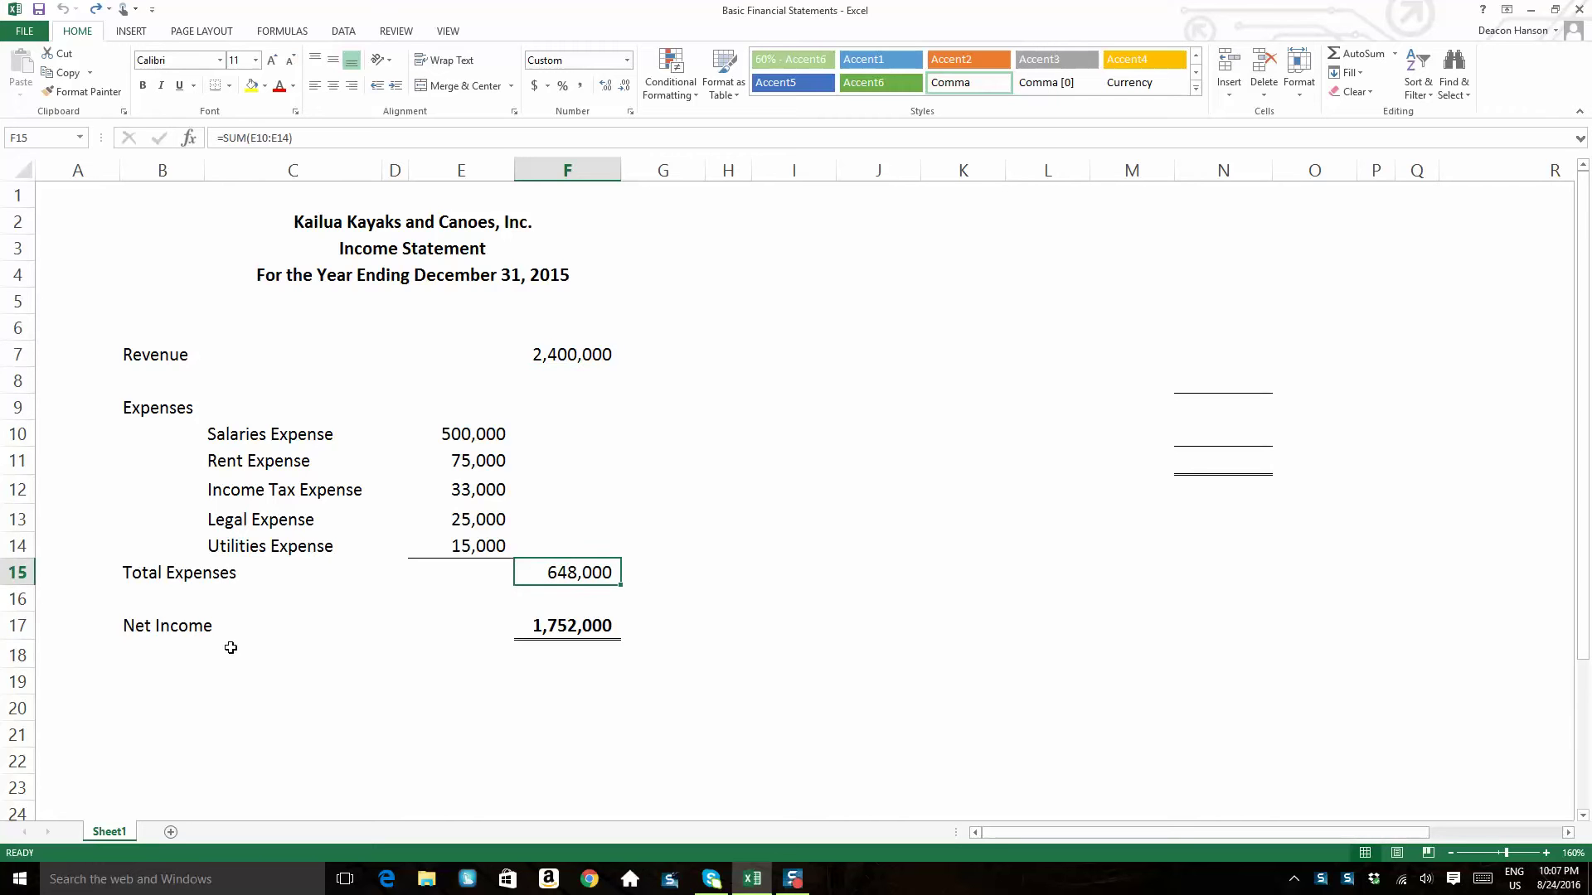
pyautogui.click(147, 626)
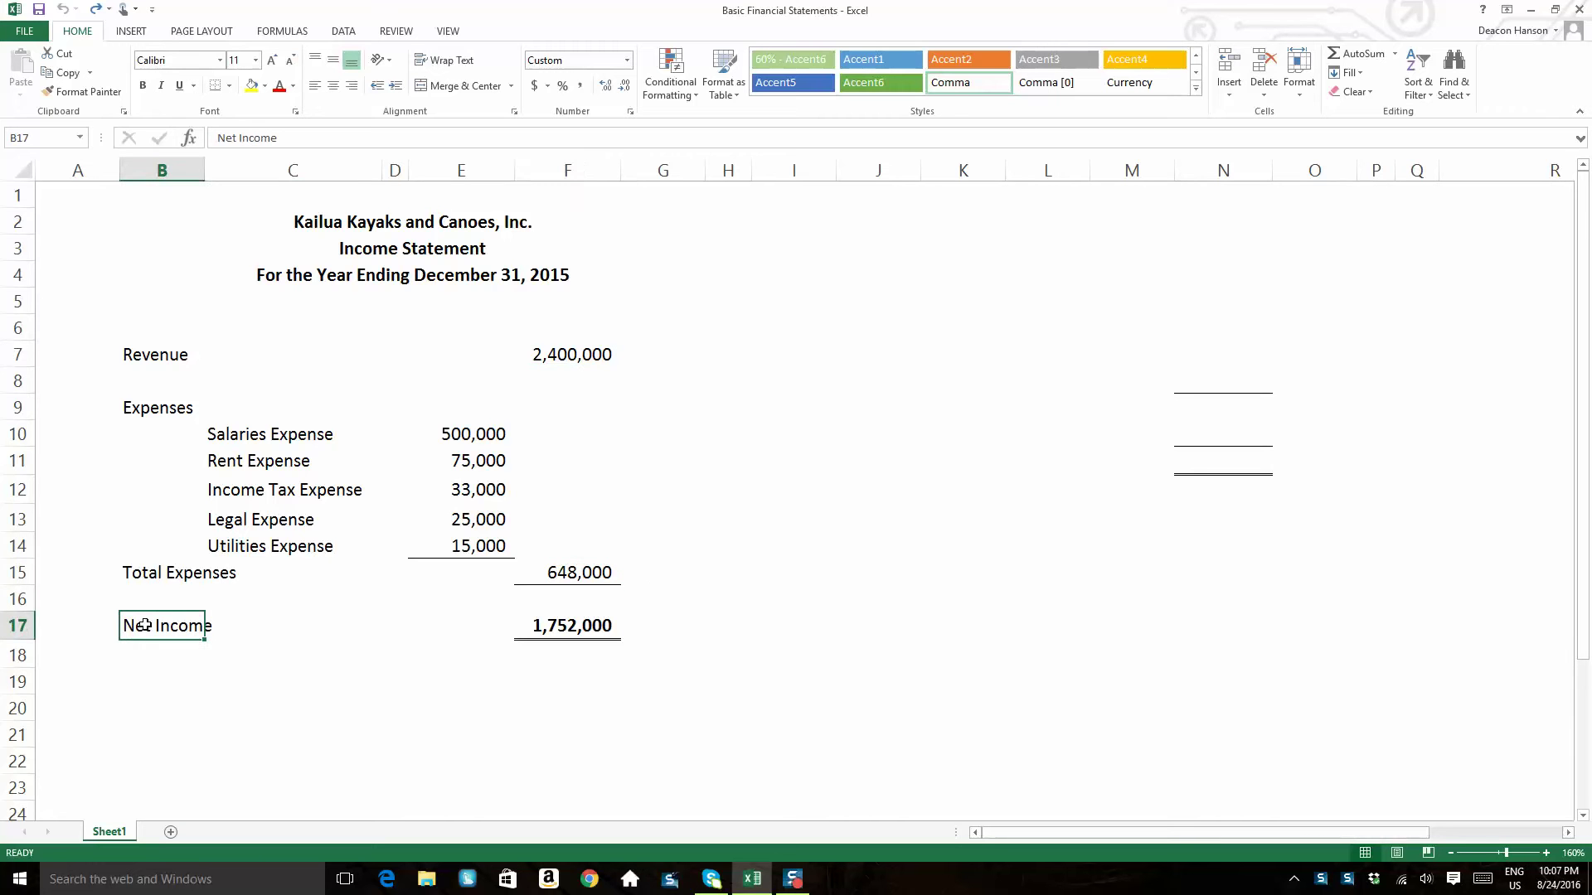
pyautogui.moveTo(145, 625); pyautogui.dragTo(604, 630)
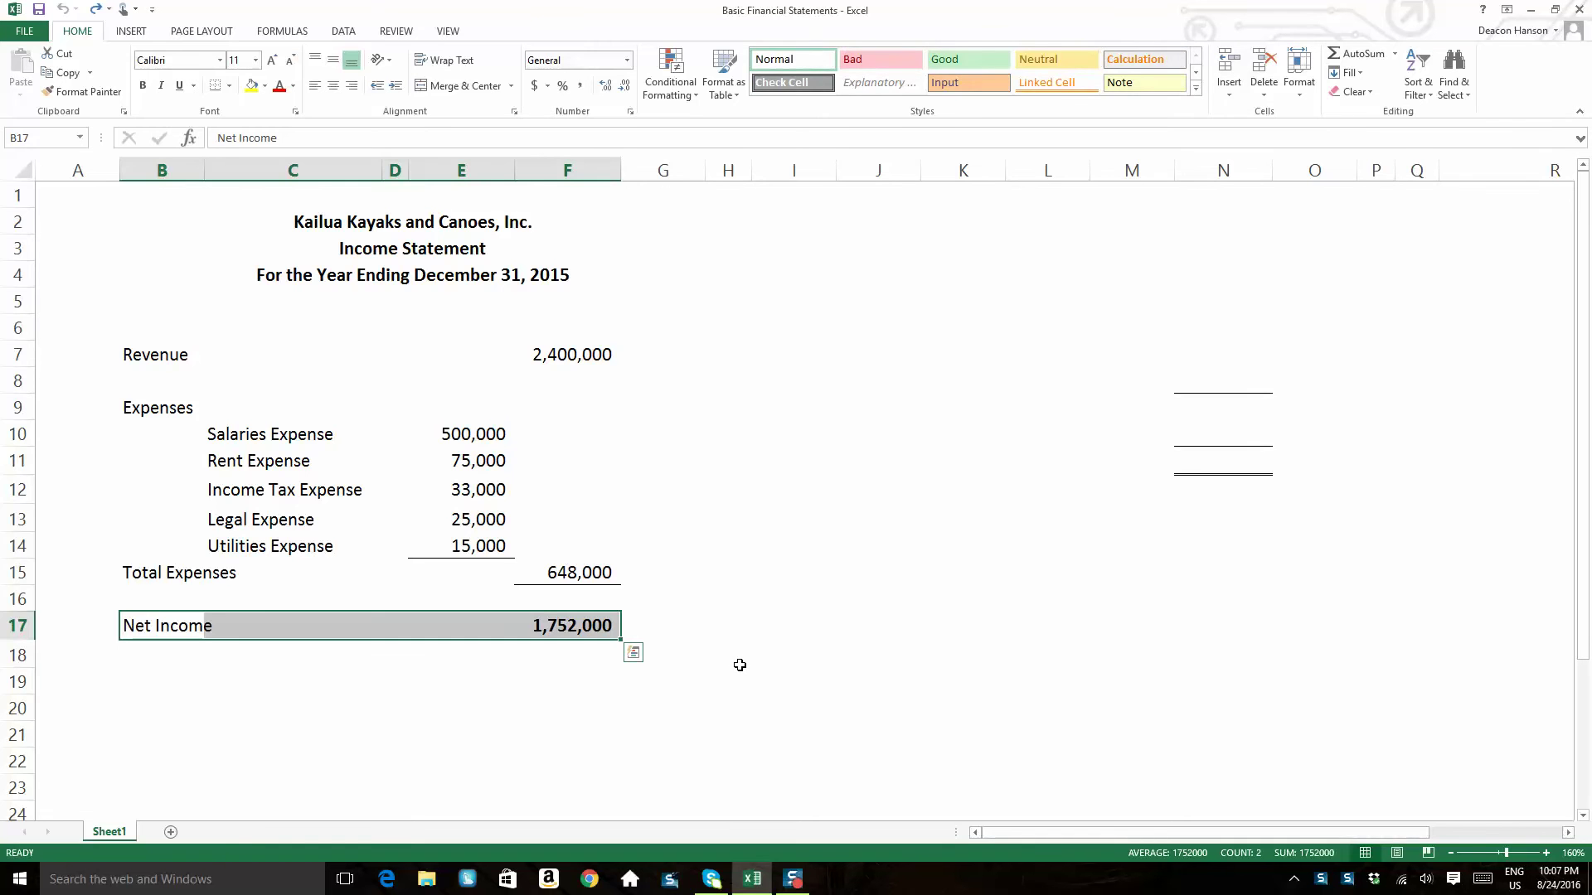
pyautogui.click(599, 354)
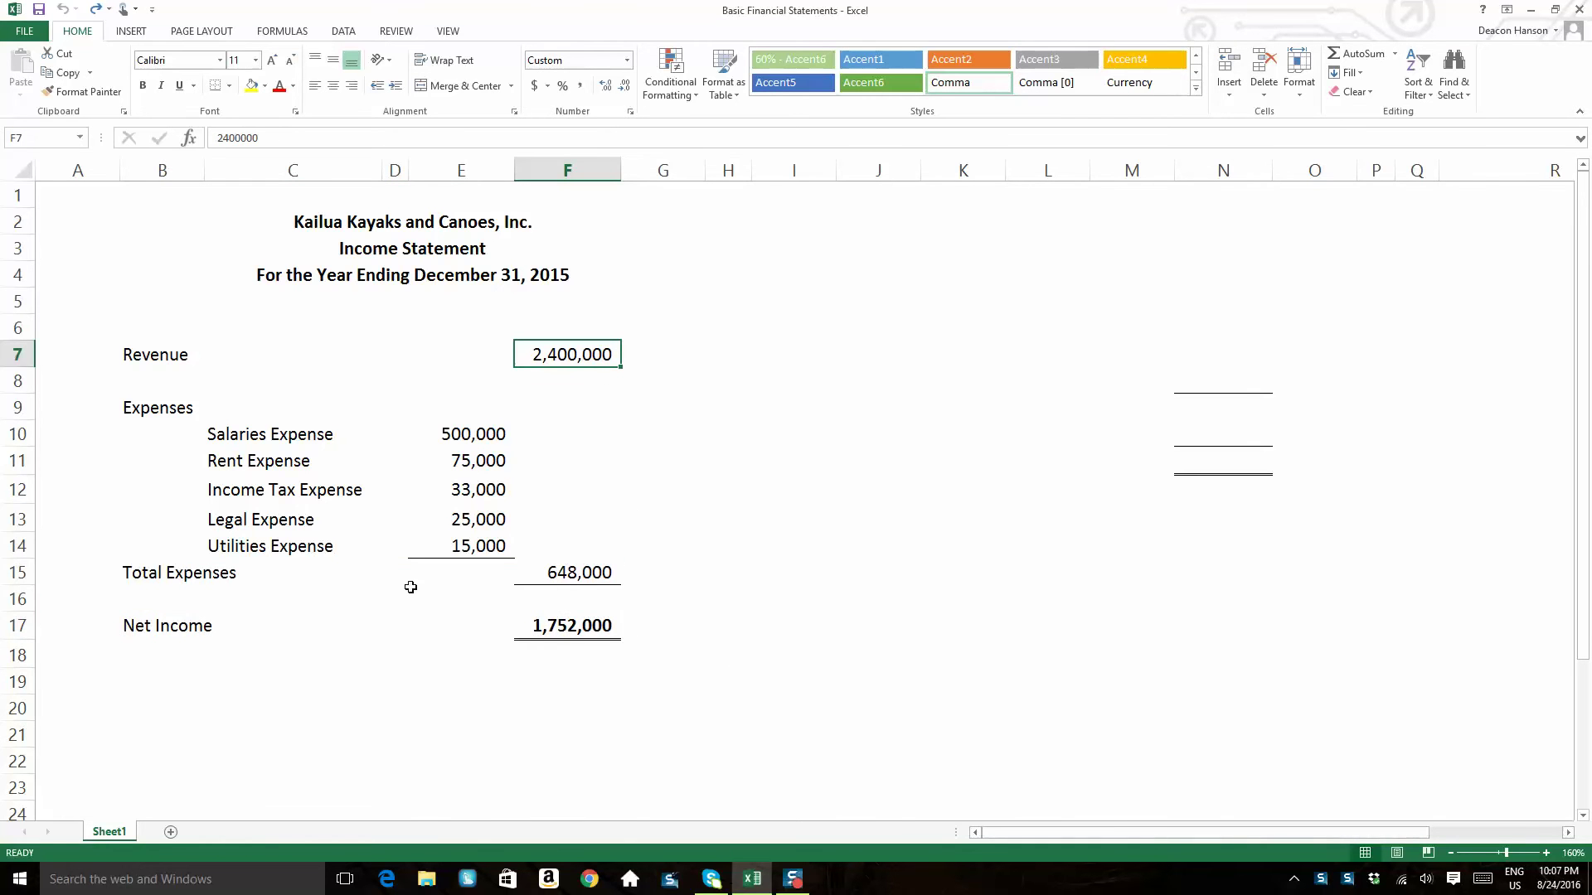
# Overwrite Total Expenses with 2,500,000.
pyautogui.click(564, 574)
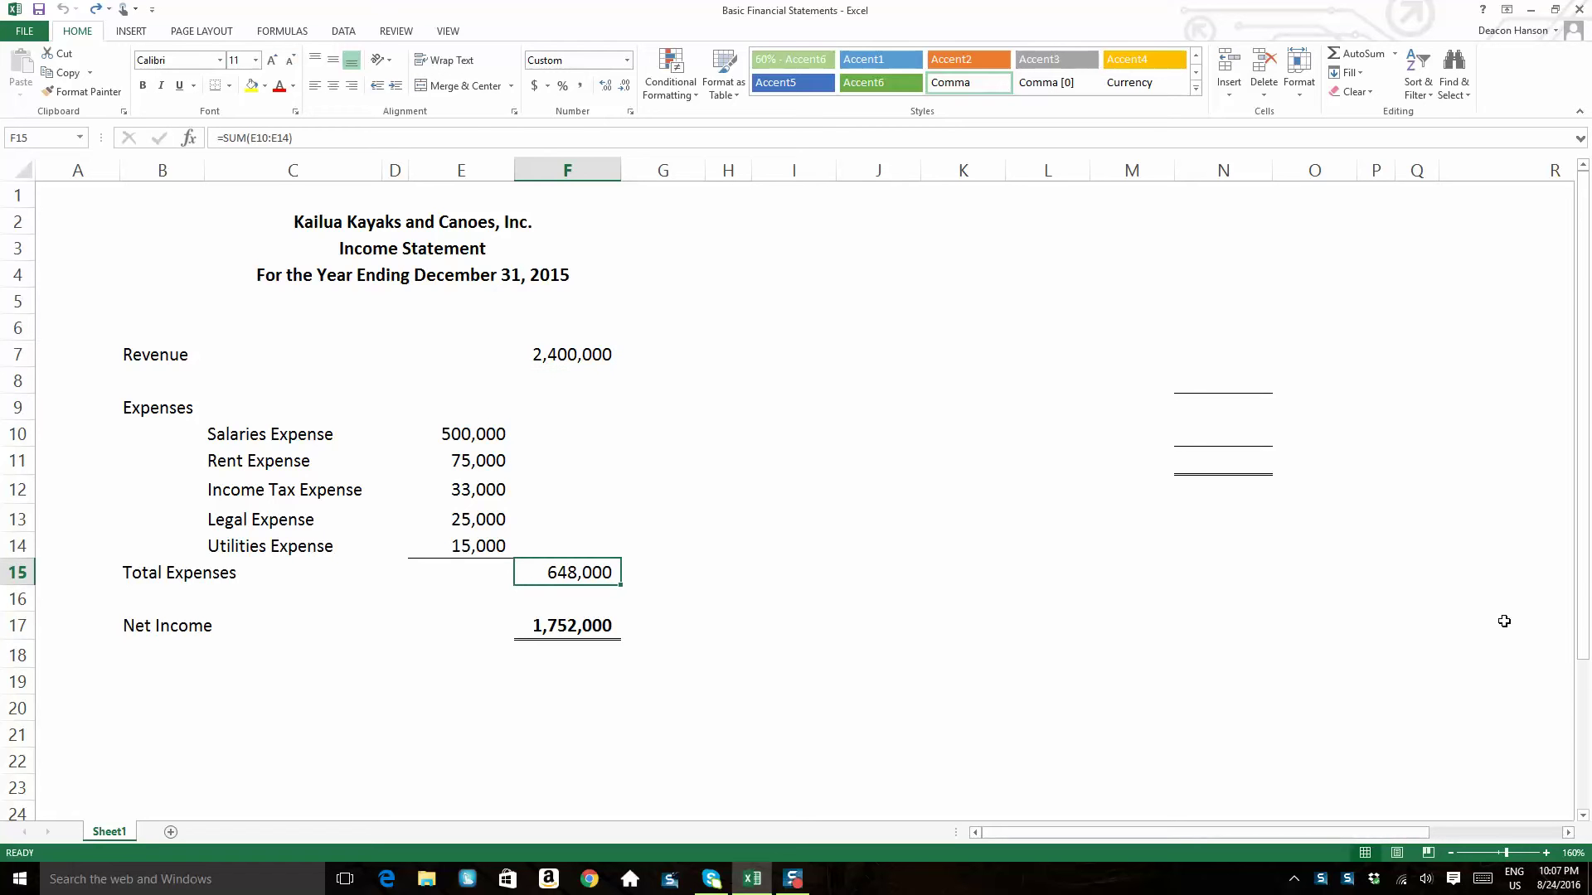
pyautogui.write('2,50')
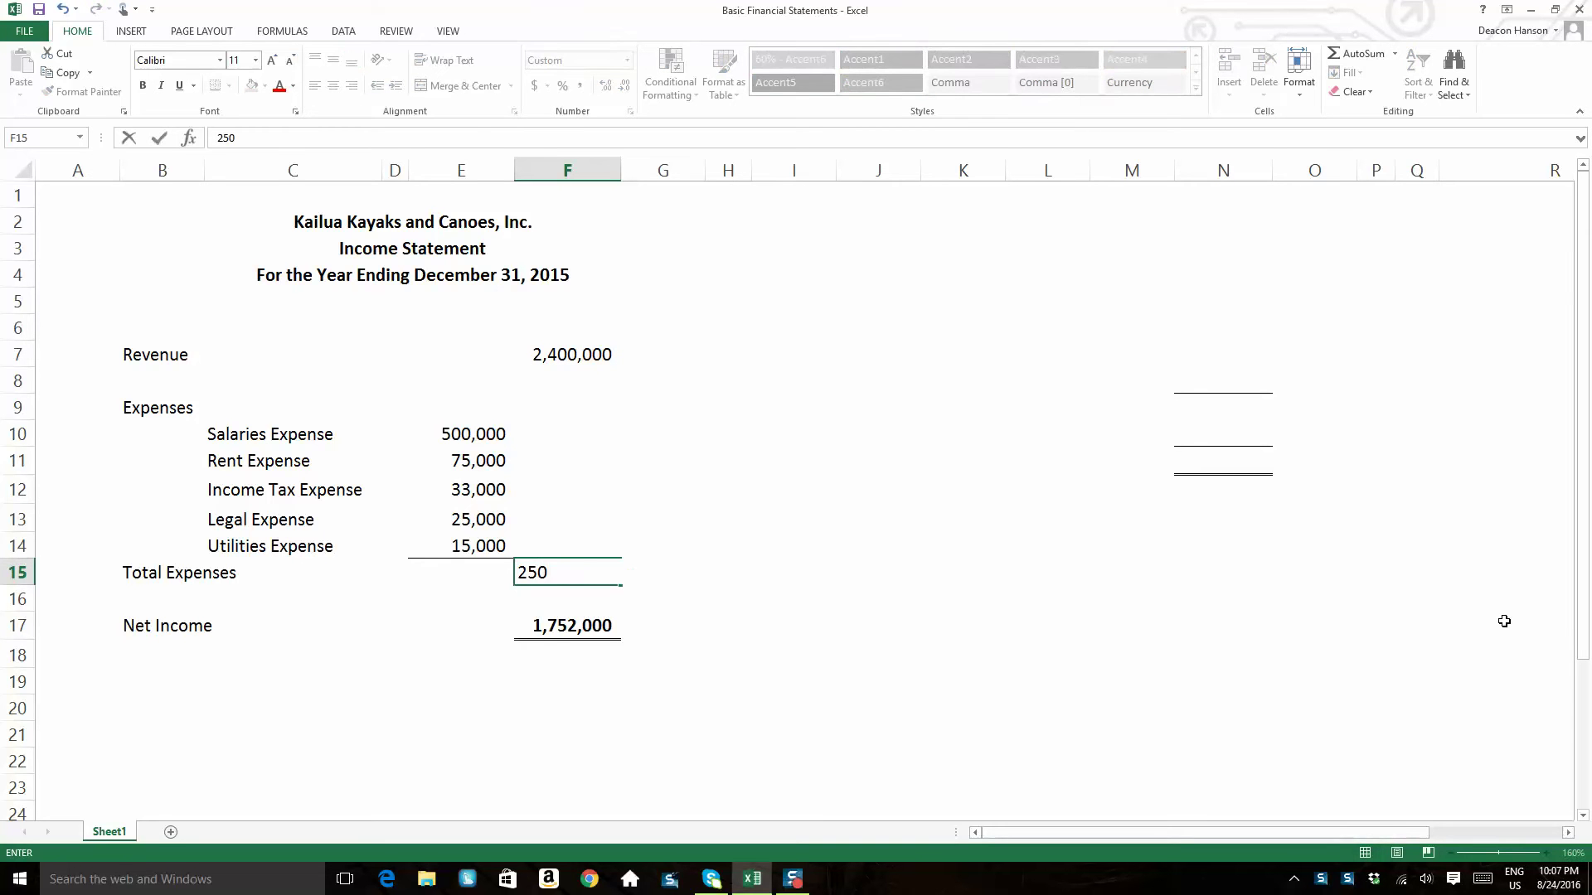
pyautogui.write('0,000')
pyautogui.press('Return')
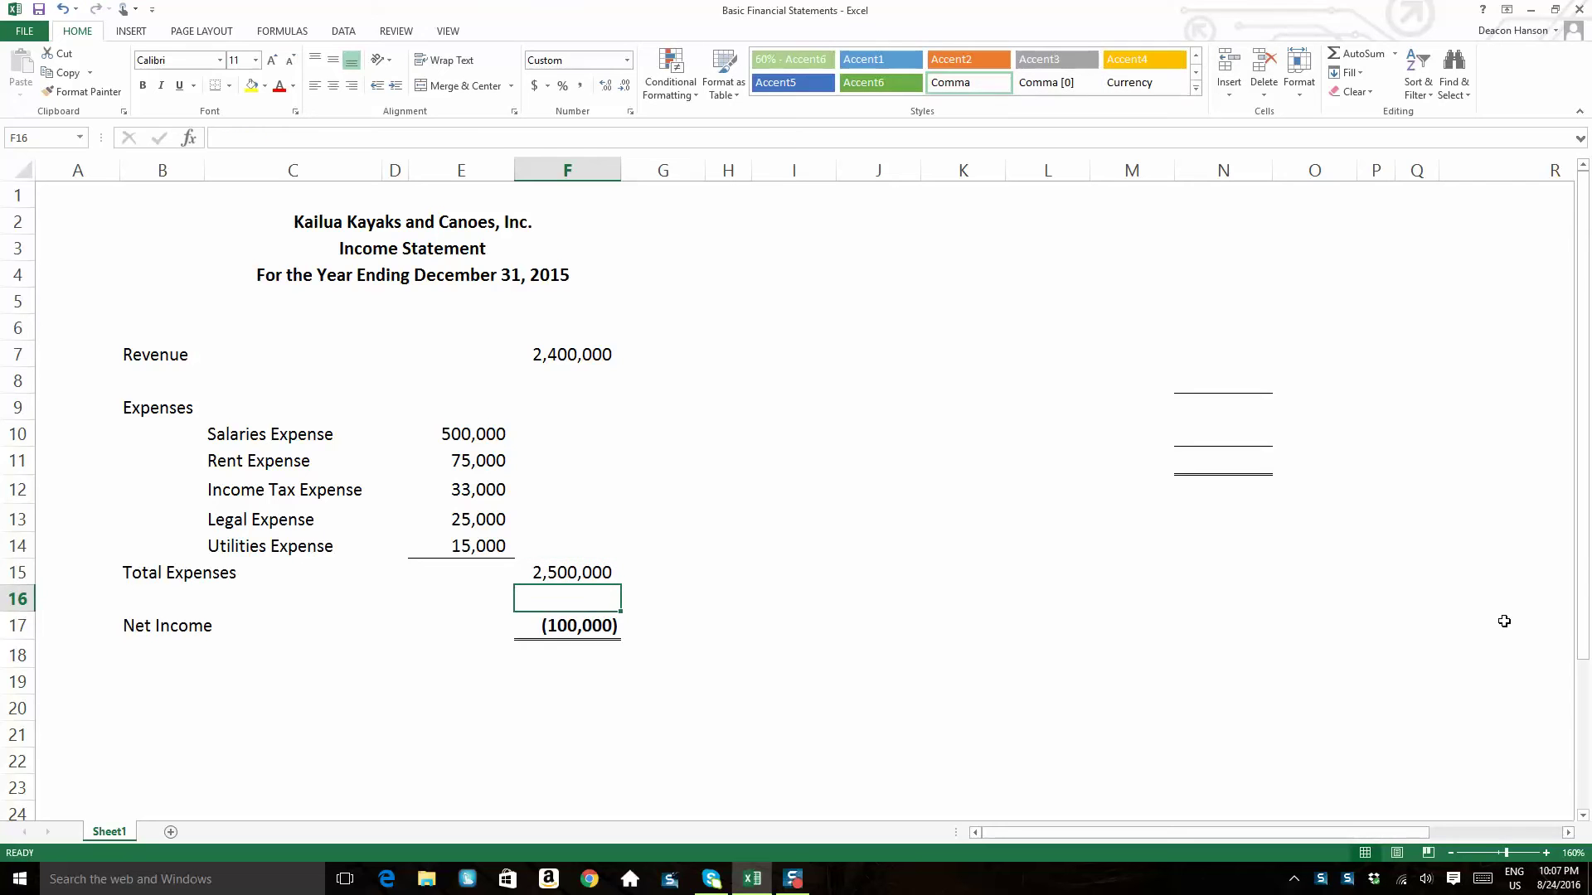
# Relabel the Net Income line as 'Net Income (Loss)' to show the (100,000) loss.
pyautogui.click(144, 628)
pyautogui.doubleClick(145, 628)
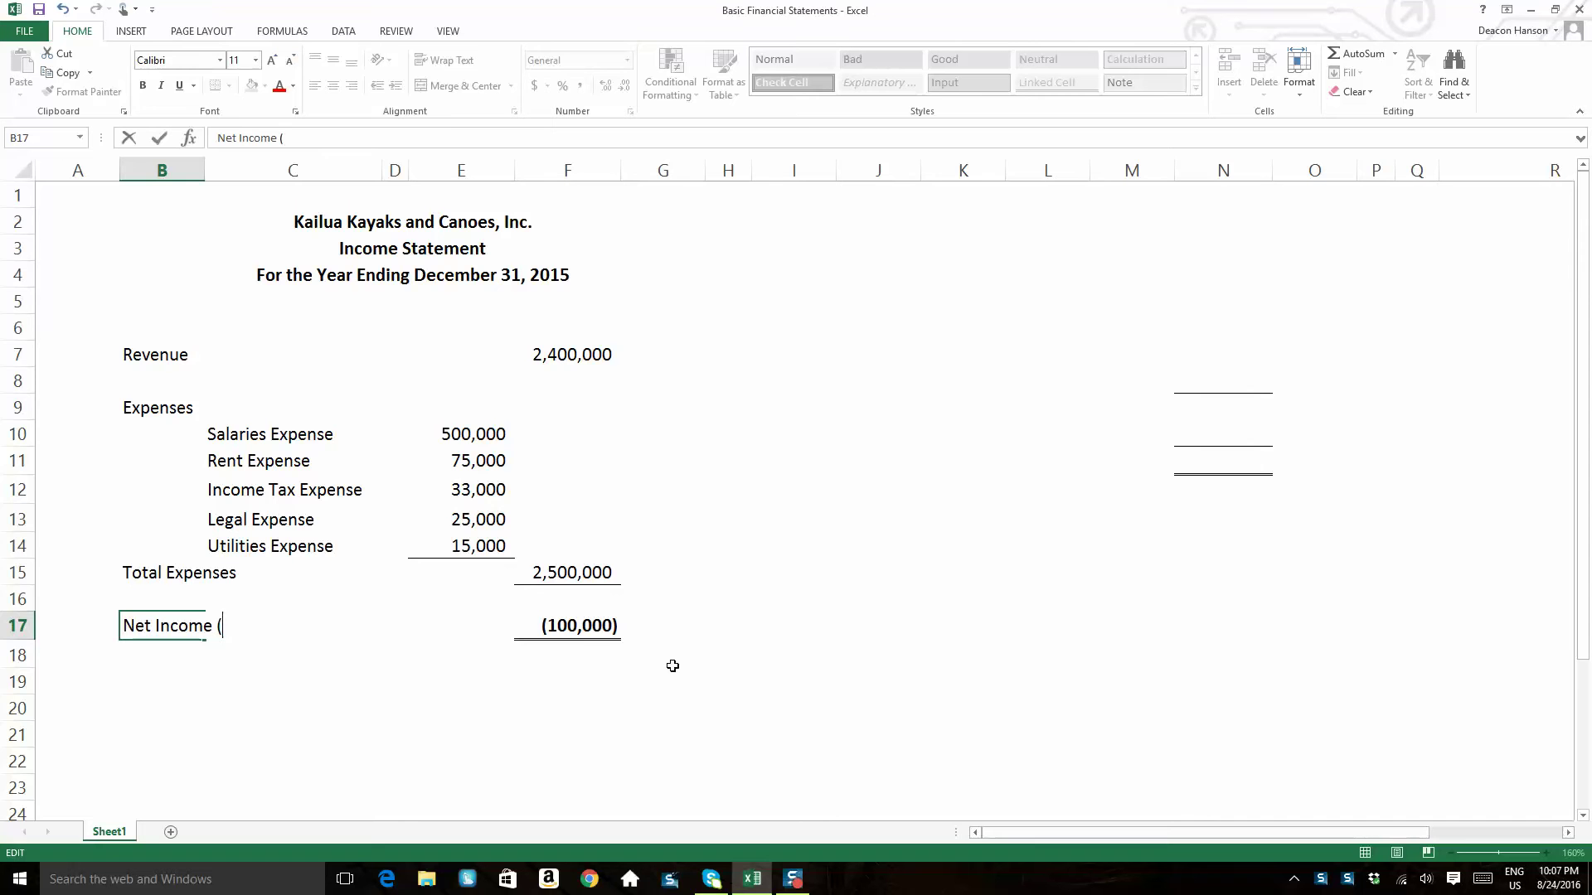
pyautogui.write('(Loss')
pyautogui.press('Return')
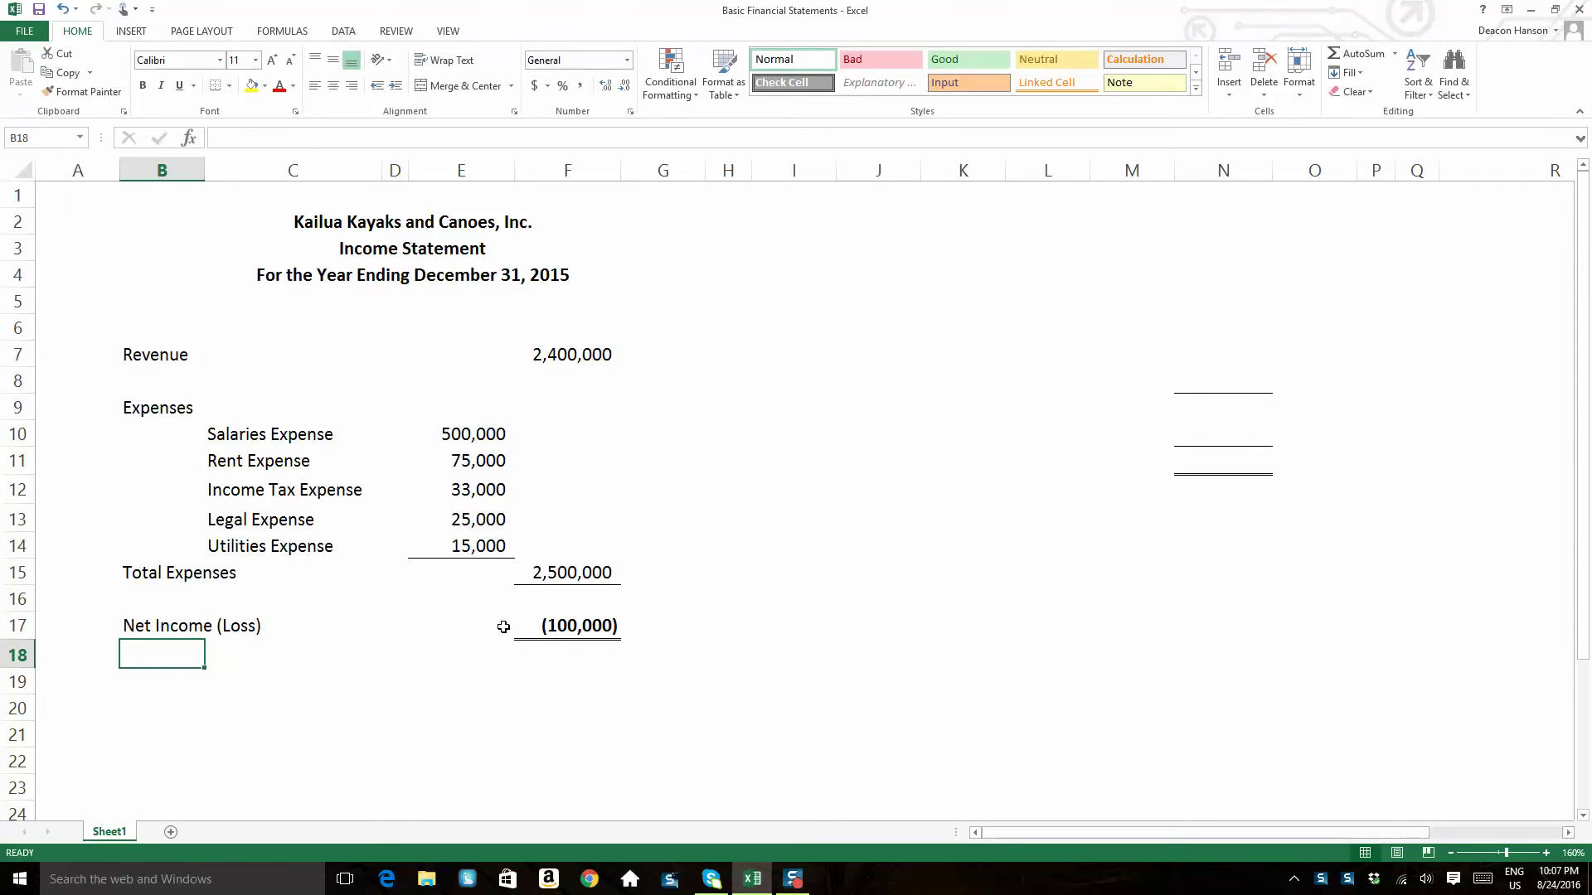
pyautogui.moveTo(76, 635); pyautogui.dragTo(692, 618)
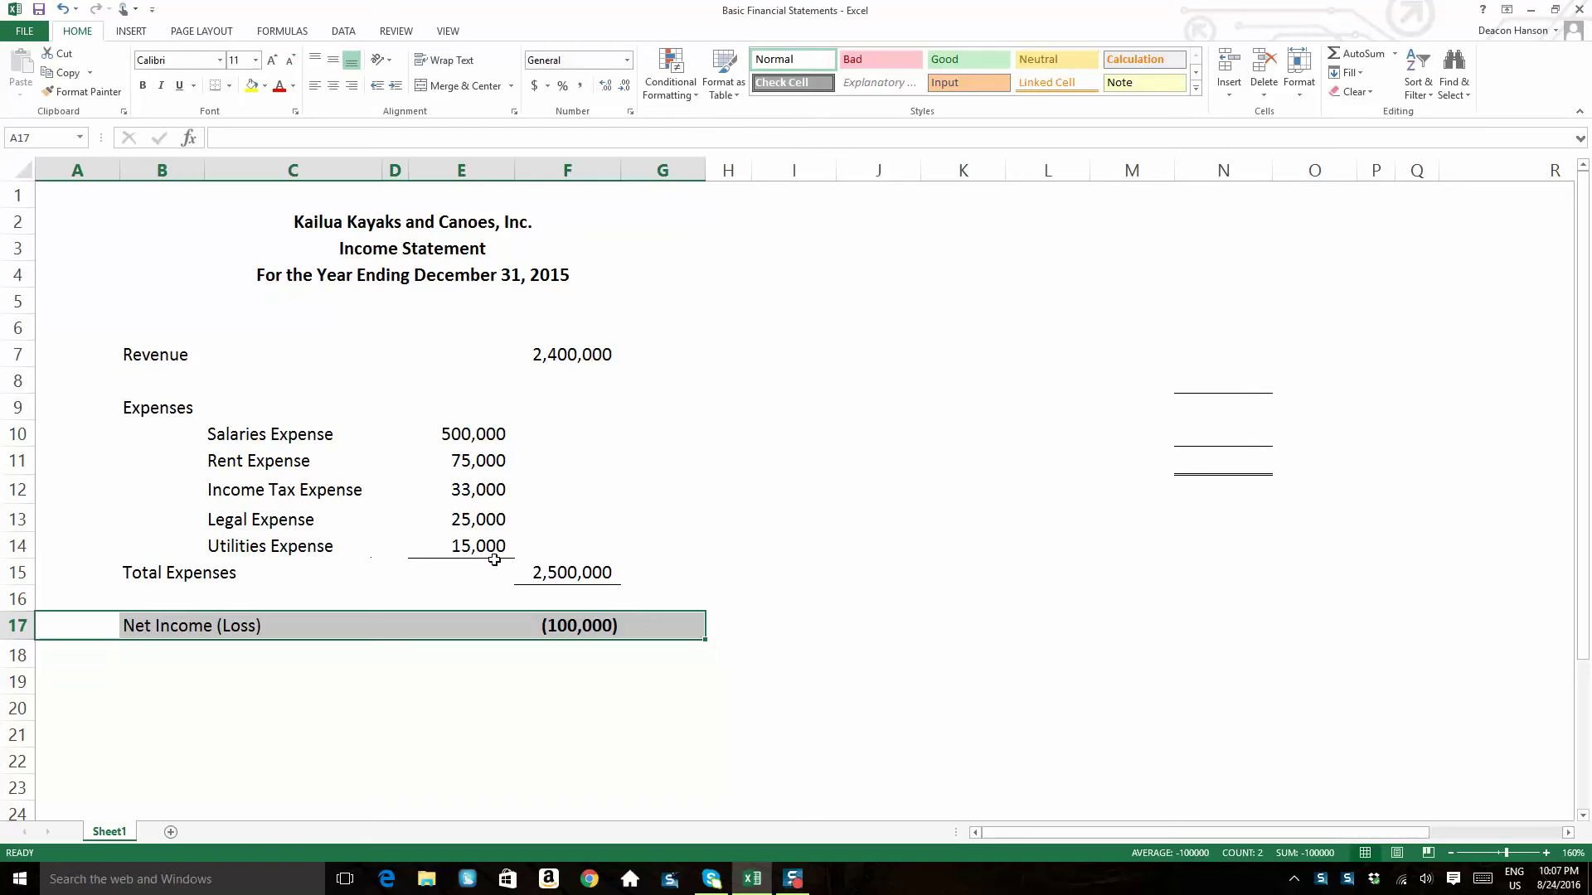
pyautogui.click(555, 572)
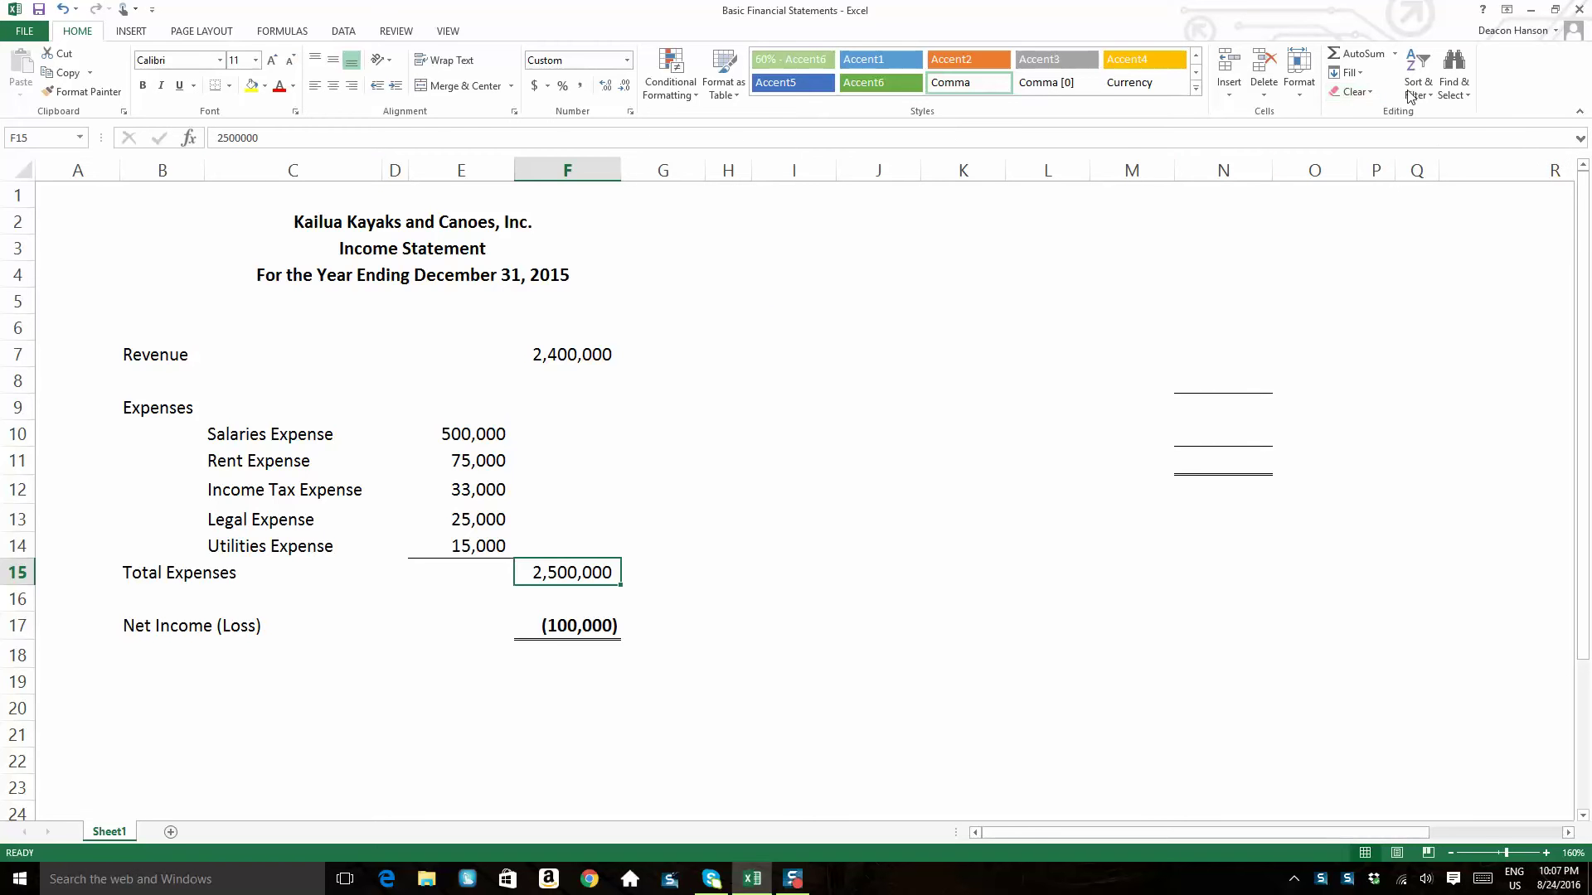
pyautogui.click(1359, 55)
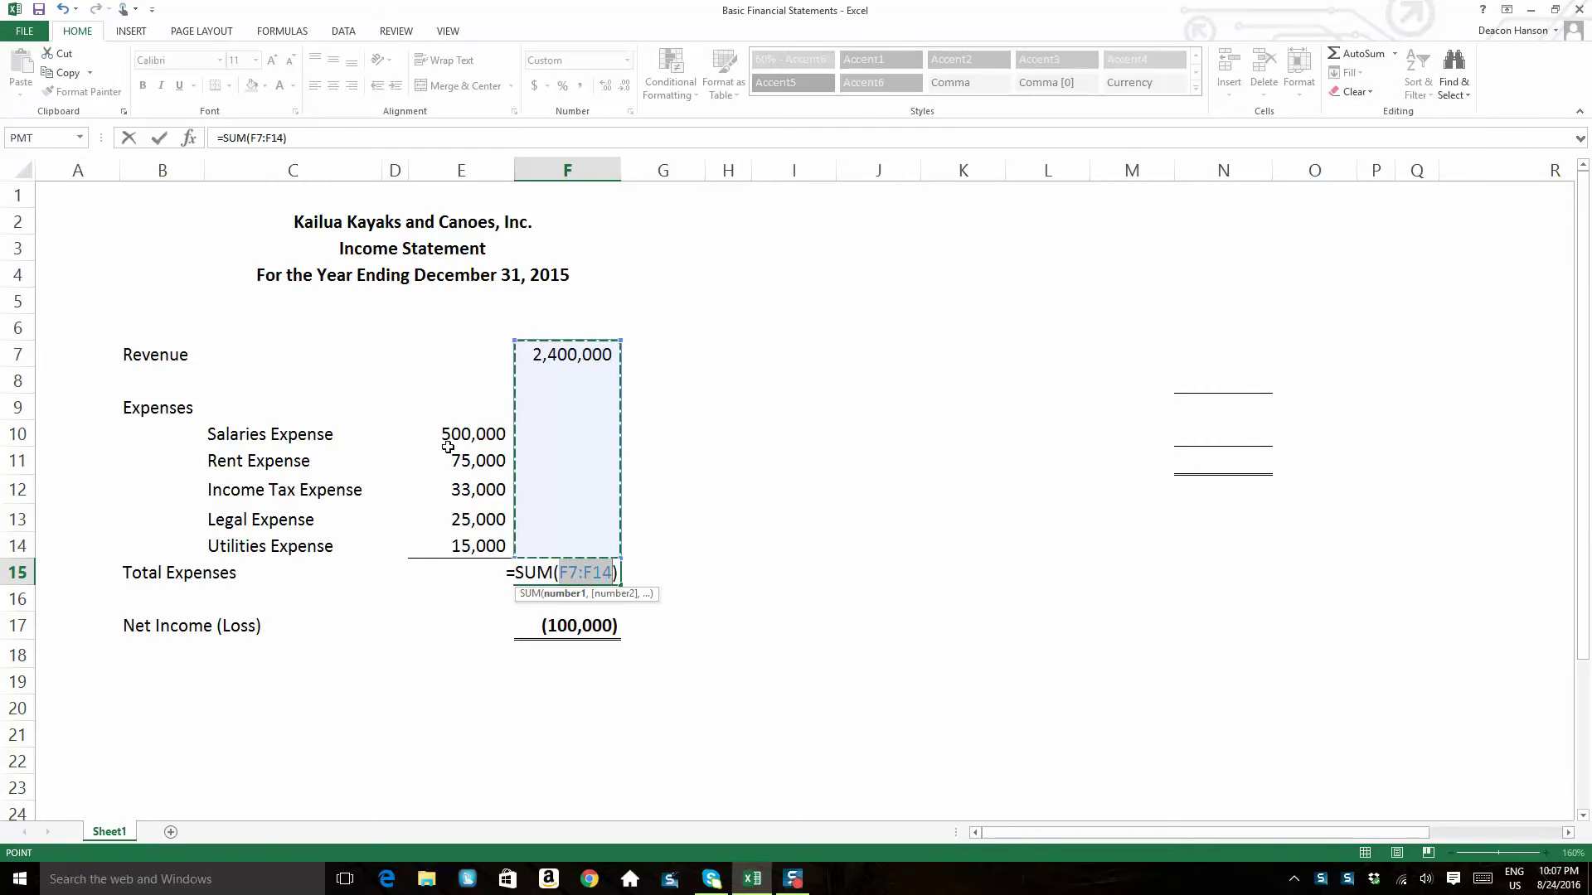
# Re-enter Total Expenses as =SUM(E10:E14), accepting Excel's suggested formula correction.
pyautogui.moveTo(439, 438); pyautogui.dragTo(472, 543)
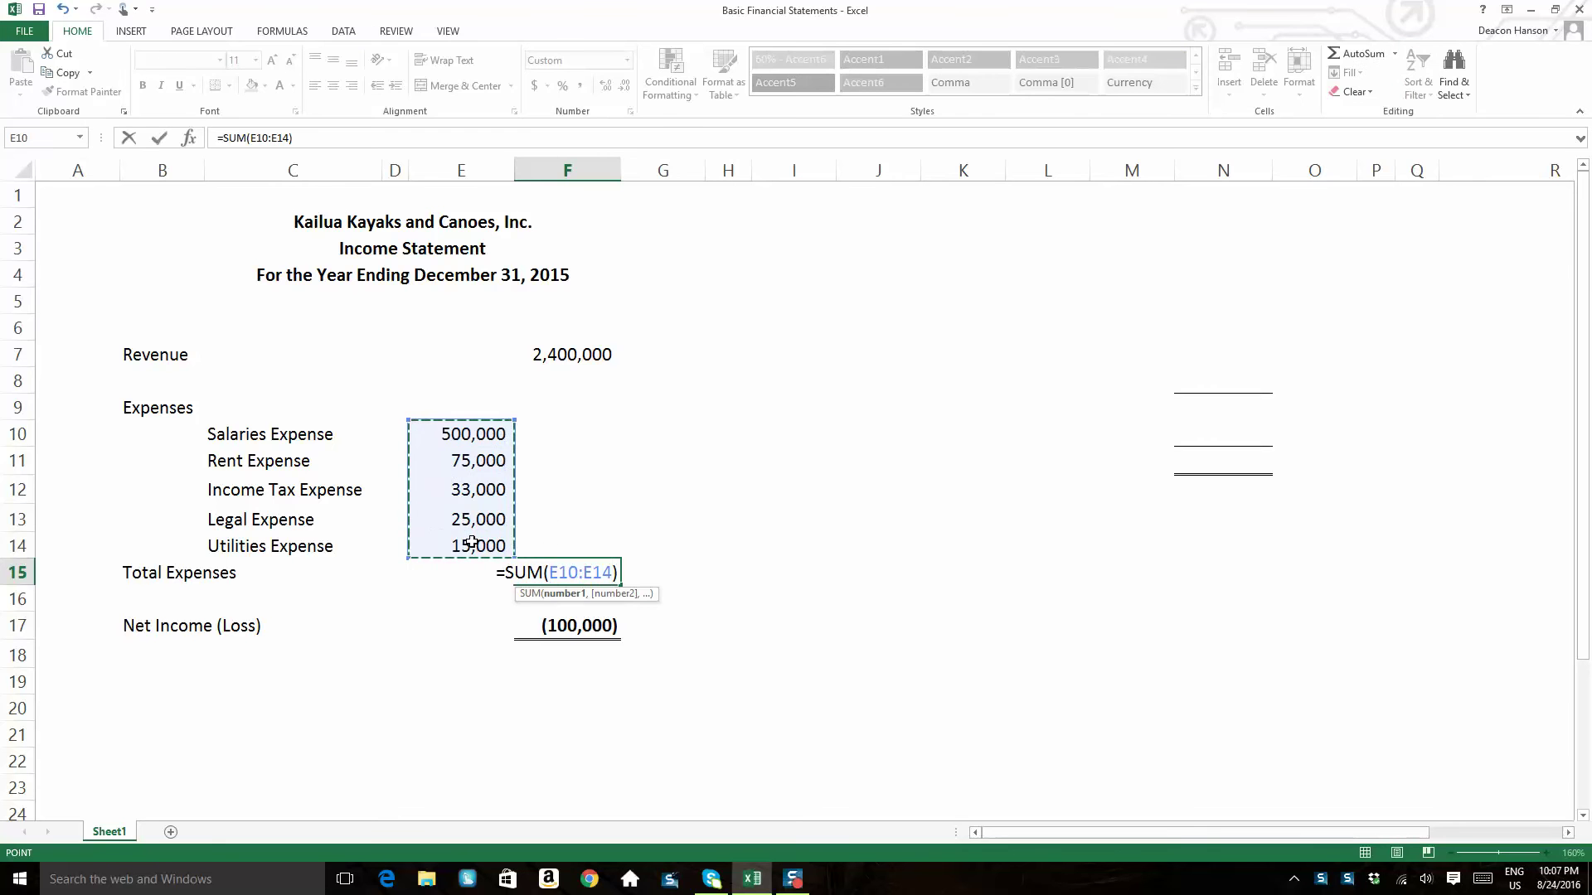
pyautogui.write(')')
pyautogui.press('Return')
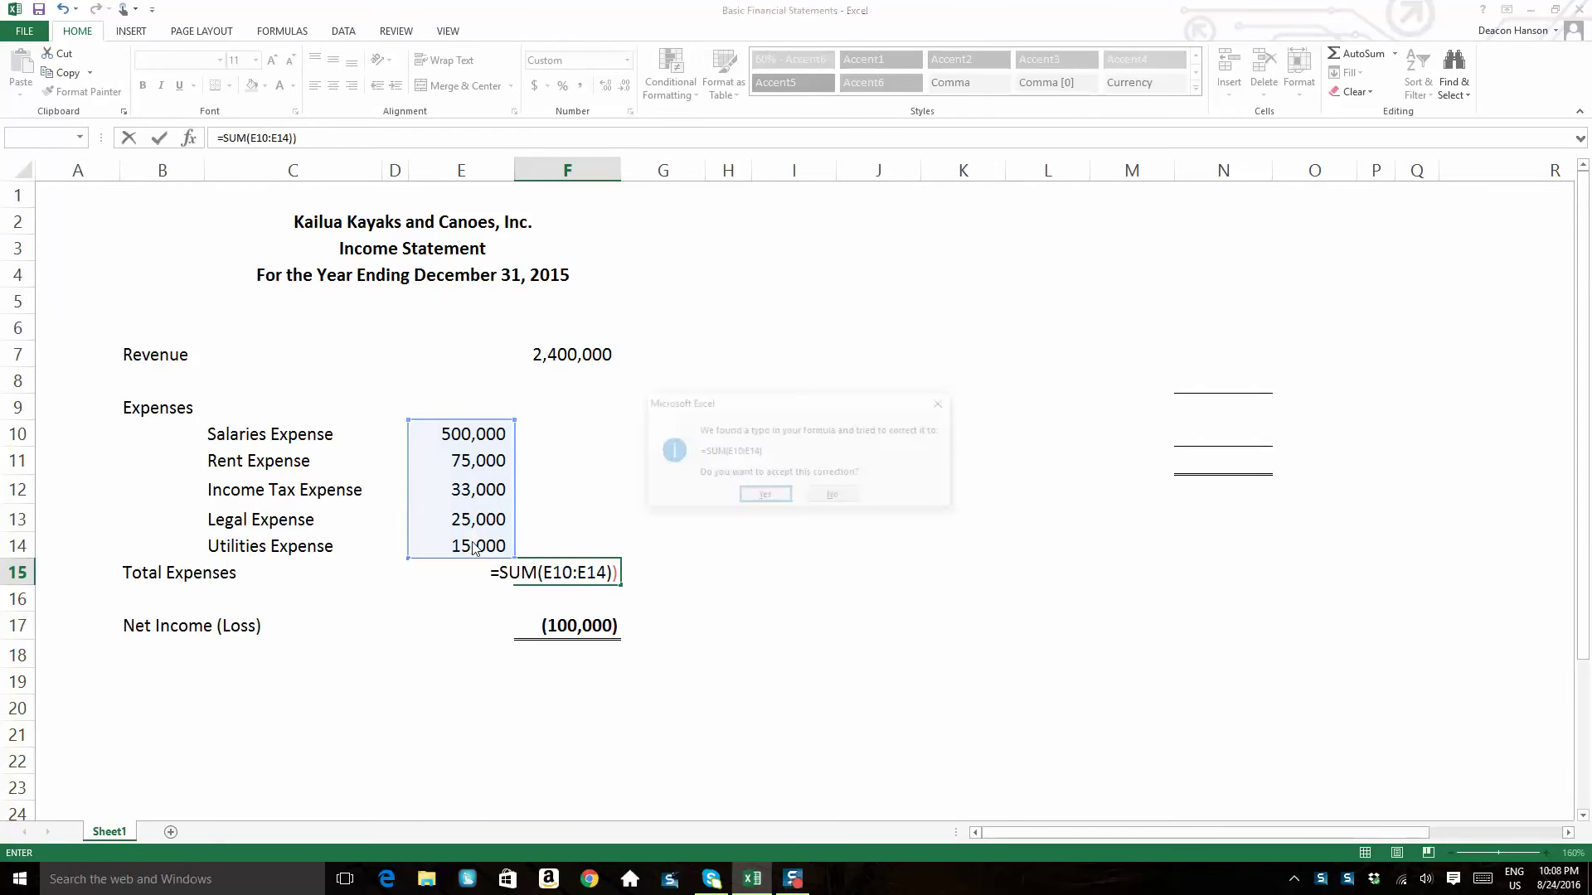
pyautogui.click(780, 500)
pyautogui.click(827, 673)
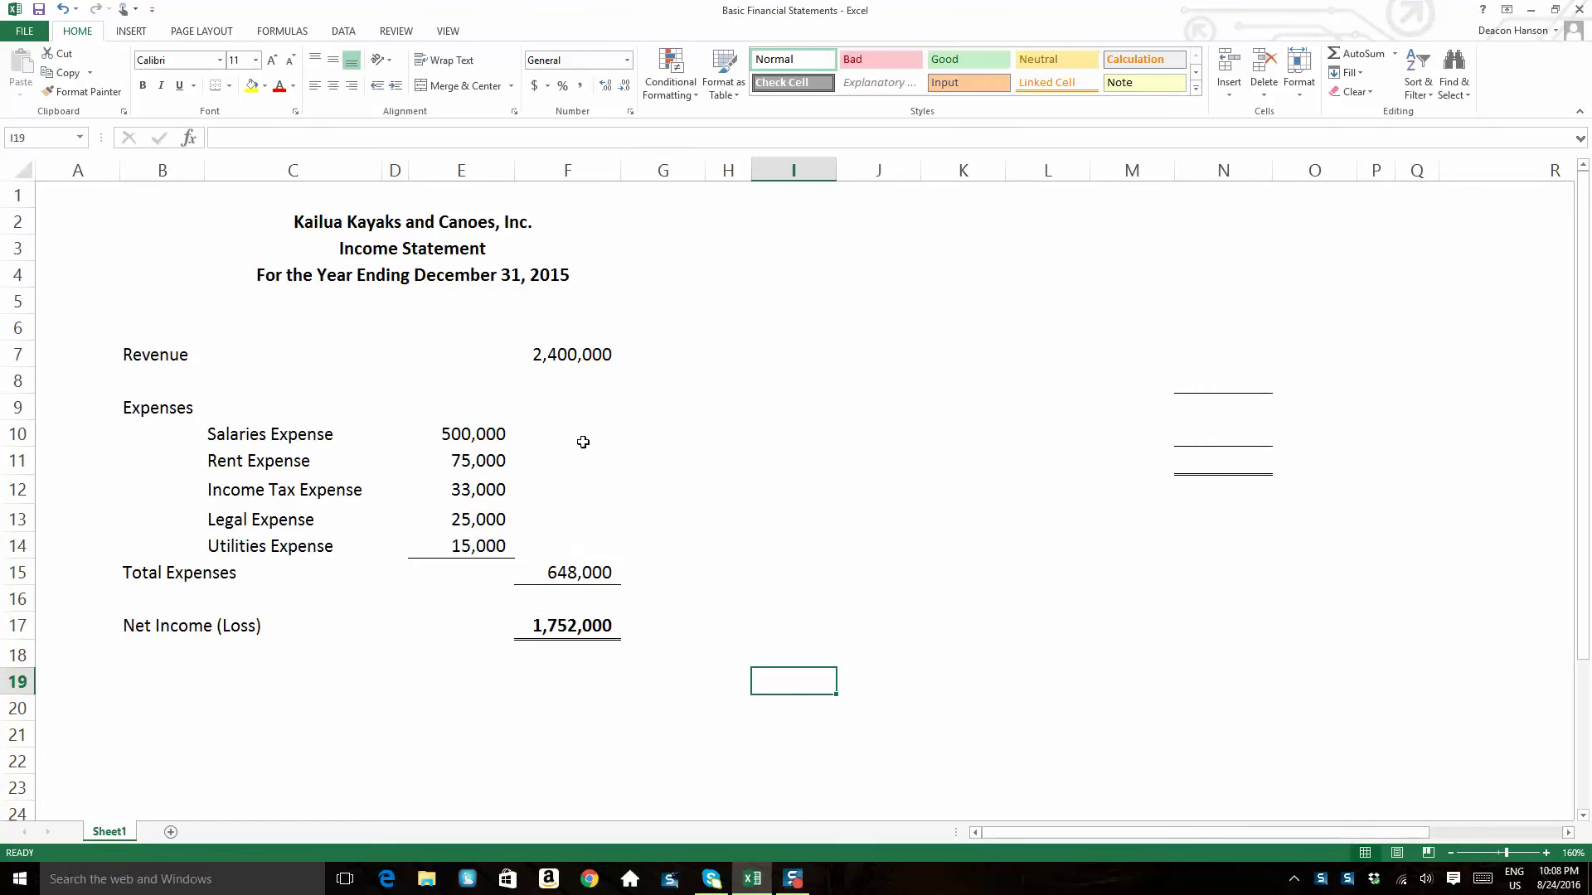
# Check revenue, the restored 648,000 Total Expenses and the 1,752,000 net income.
pyautogui.click(584, 354)
pyautogui.click(583, 570)
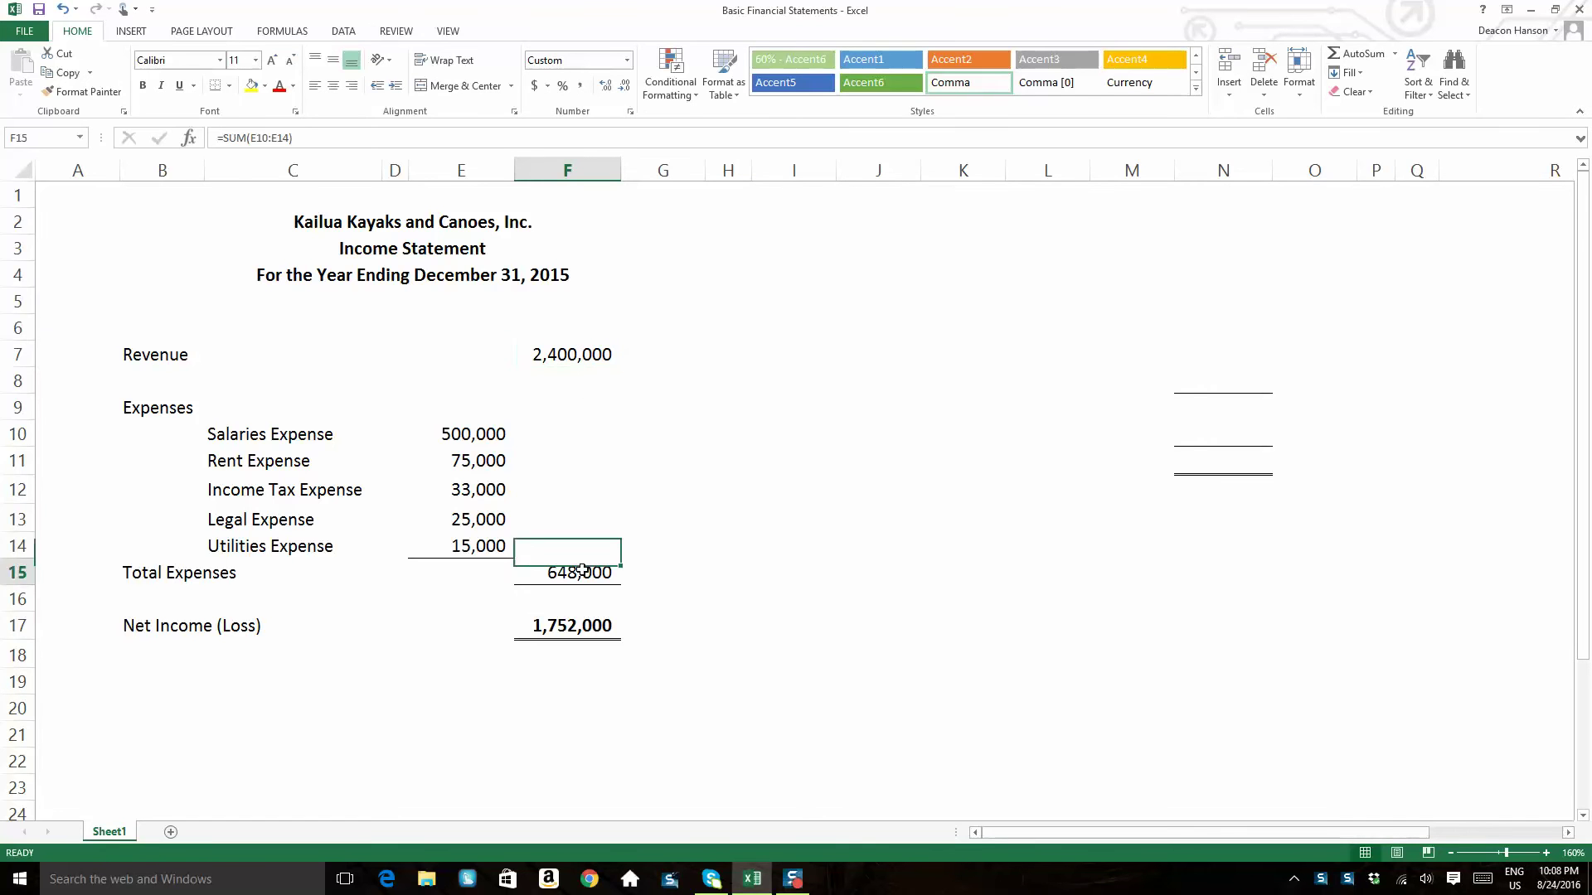
pyautogui.click(571, 627)
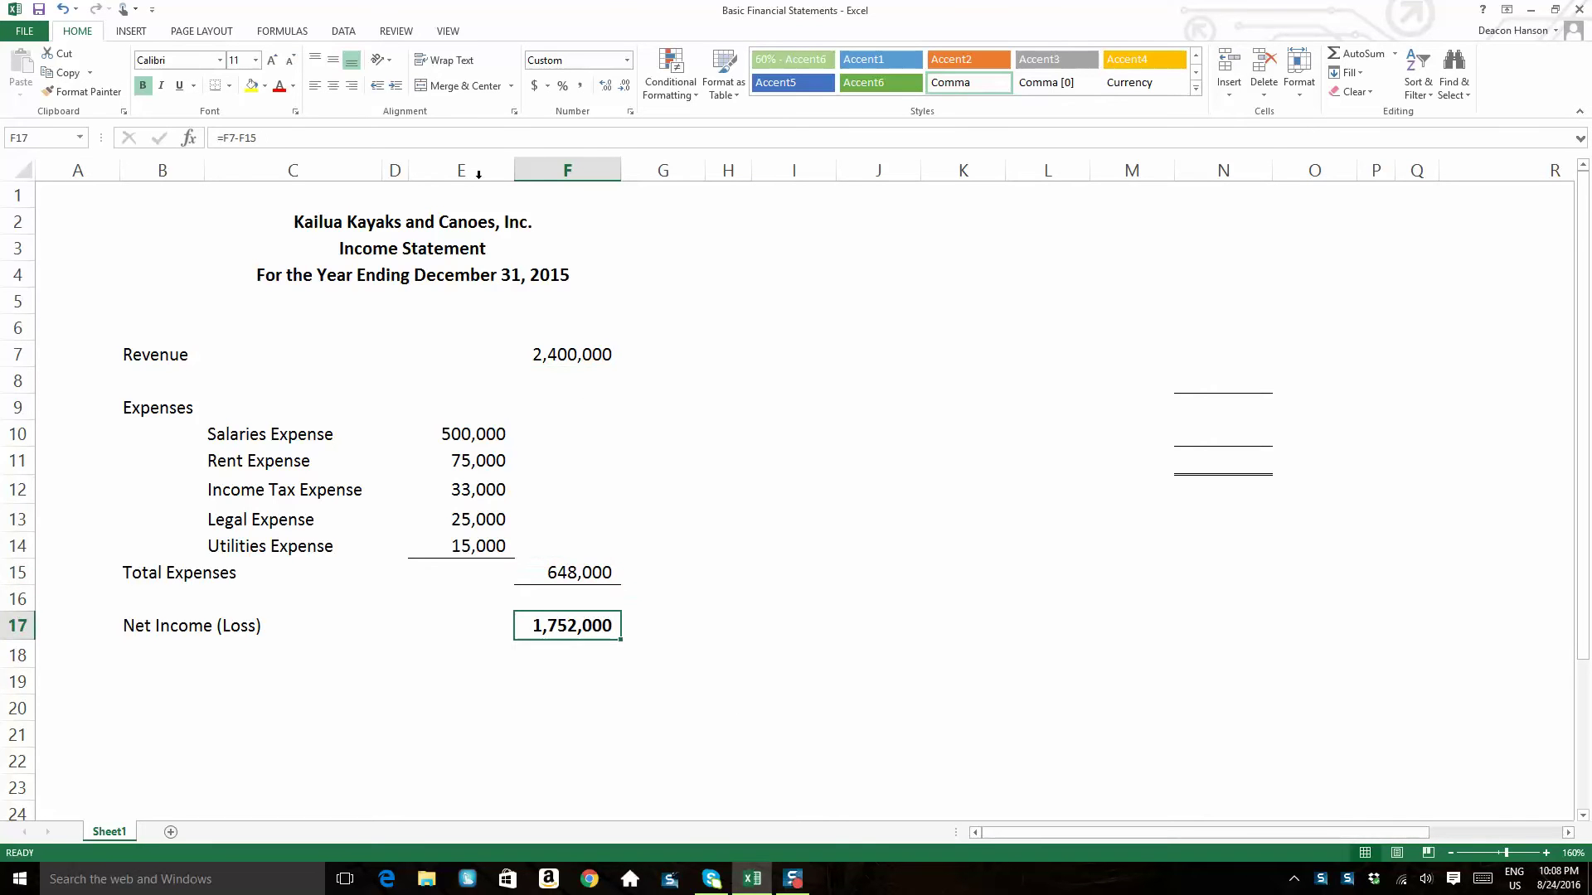
pyautogui.click(635, 660)
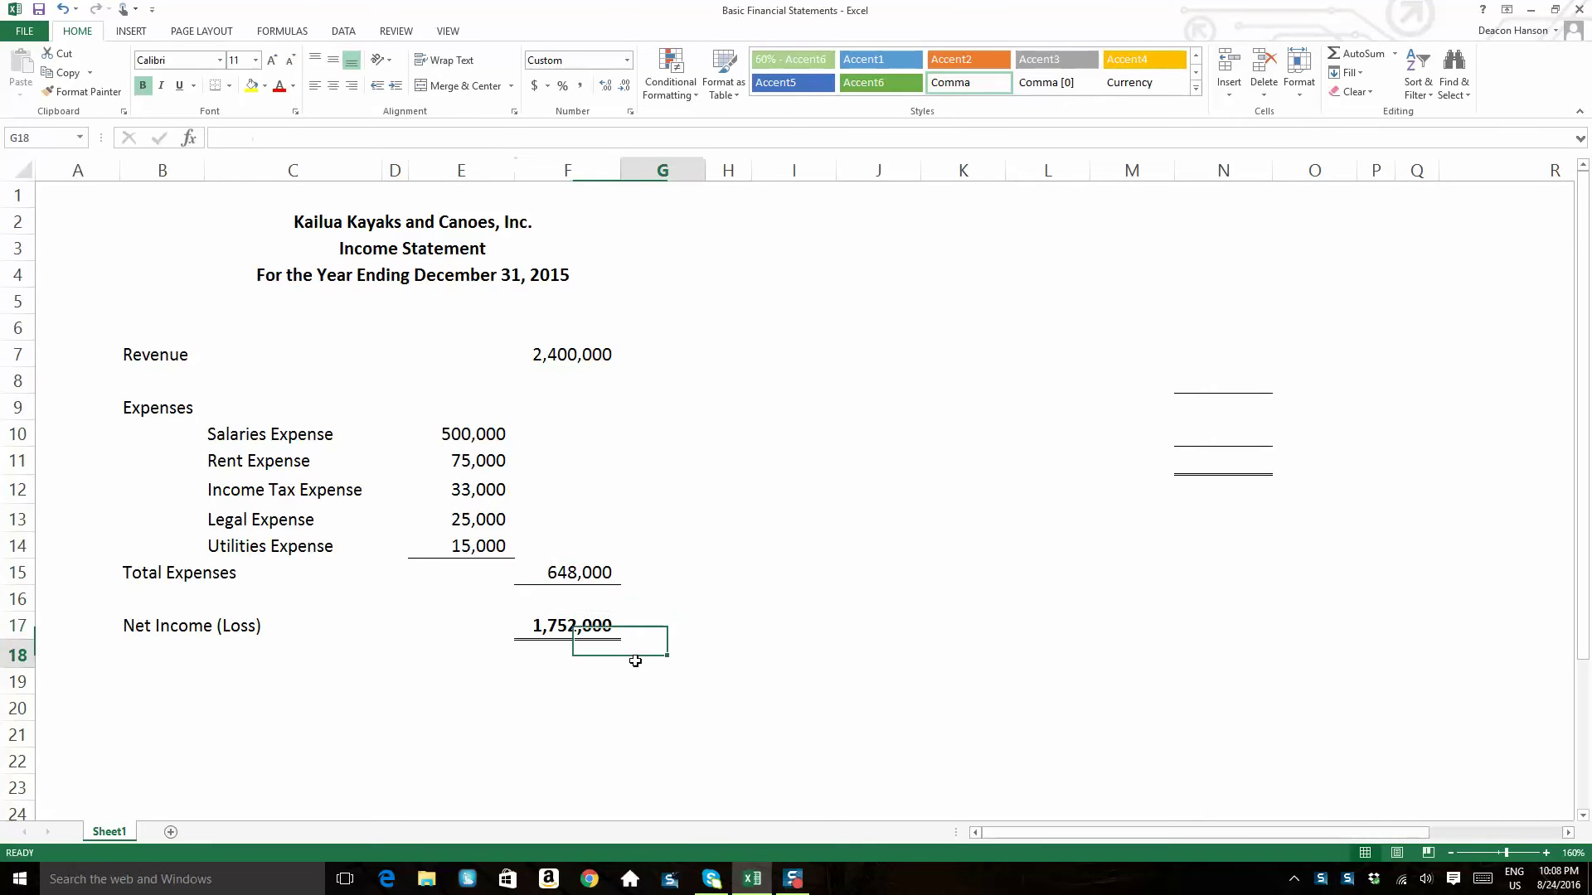
pyautogui.moveTo(74, 627); pyautogui.dragTo(619, 630)
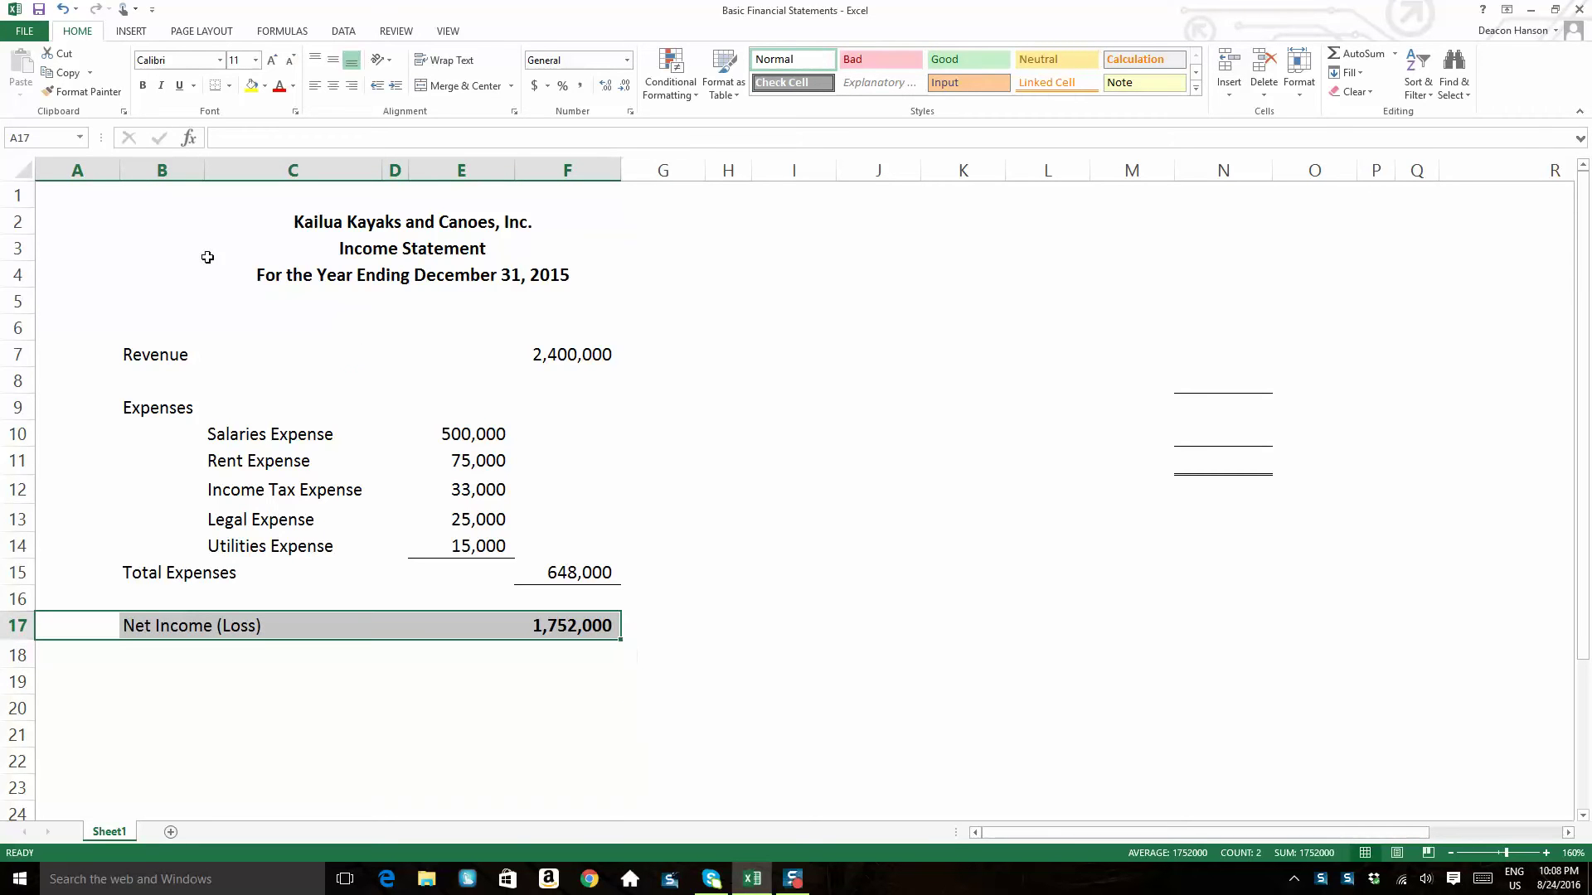
# Enter a right-aligned '1)' label in cell A2.
pyautogui.click(158, 221)
pyautogui.click(79, 221)
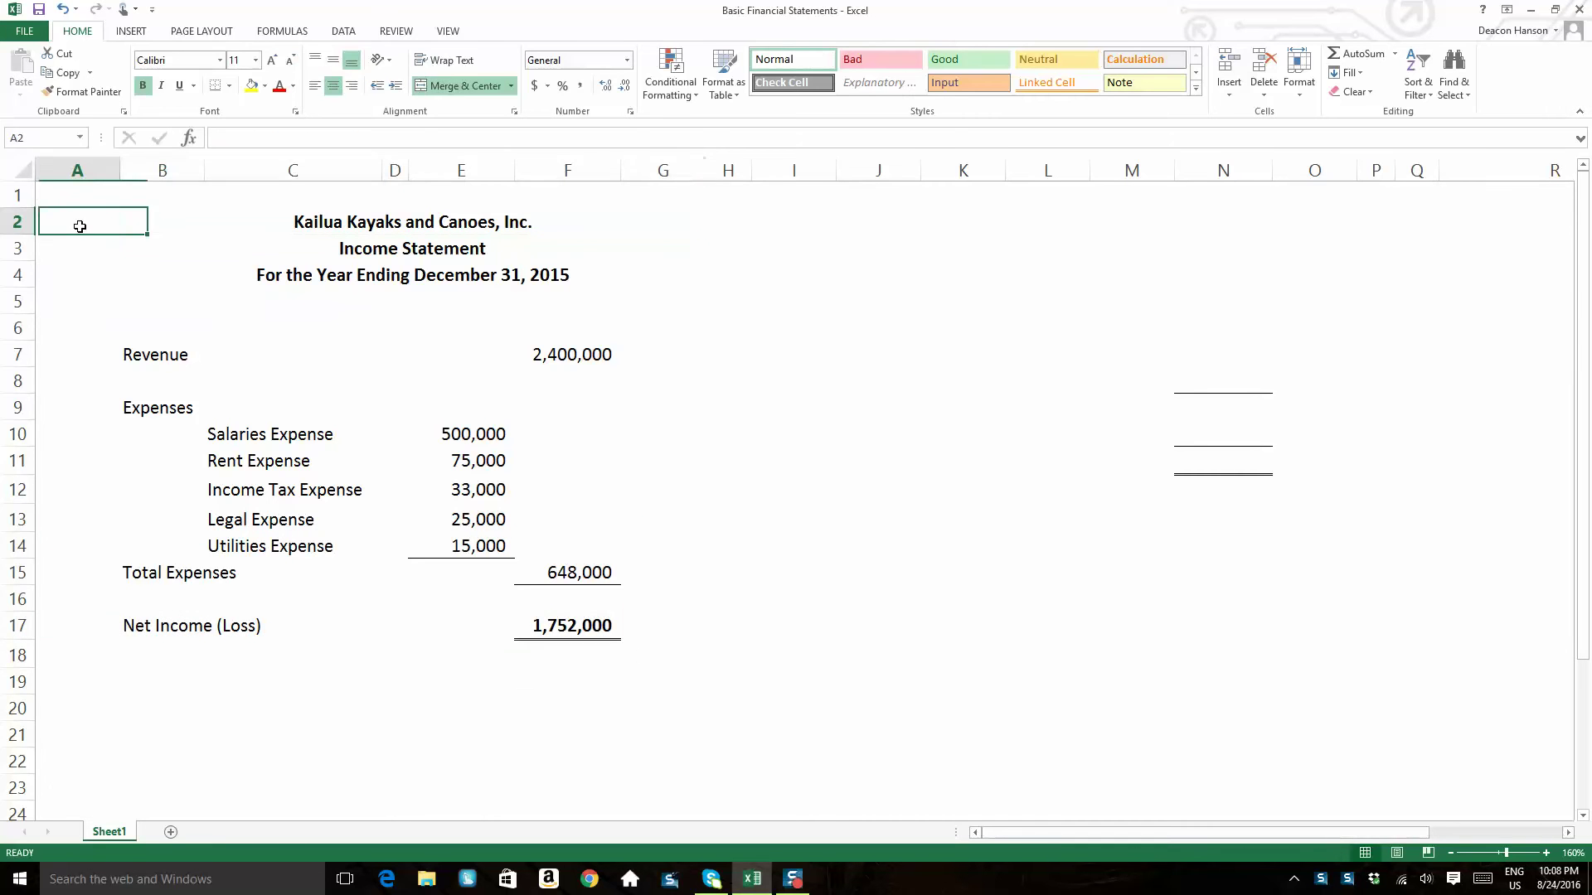
pyautogui.write('1')
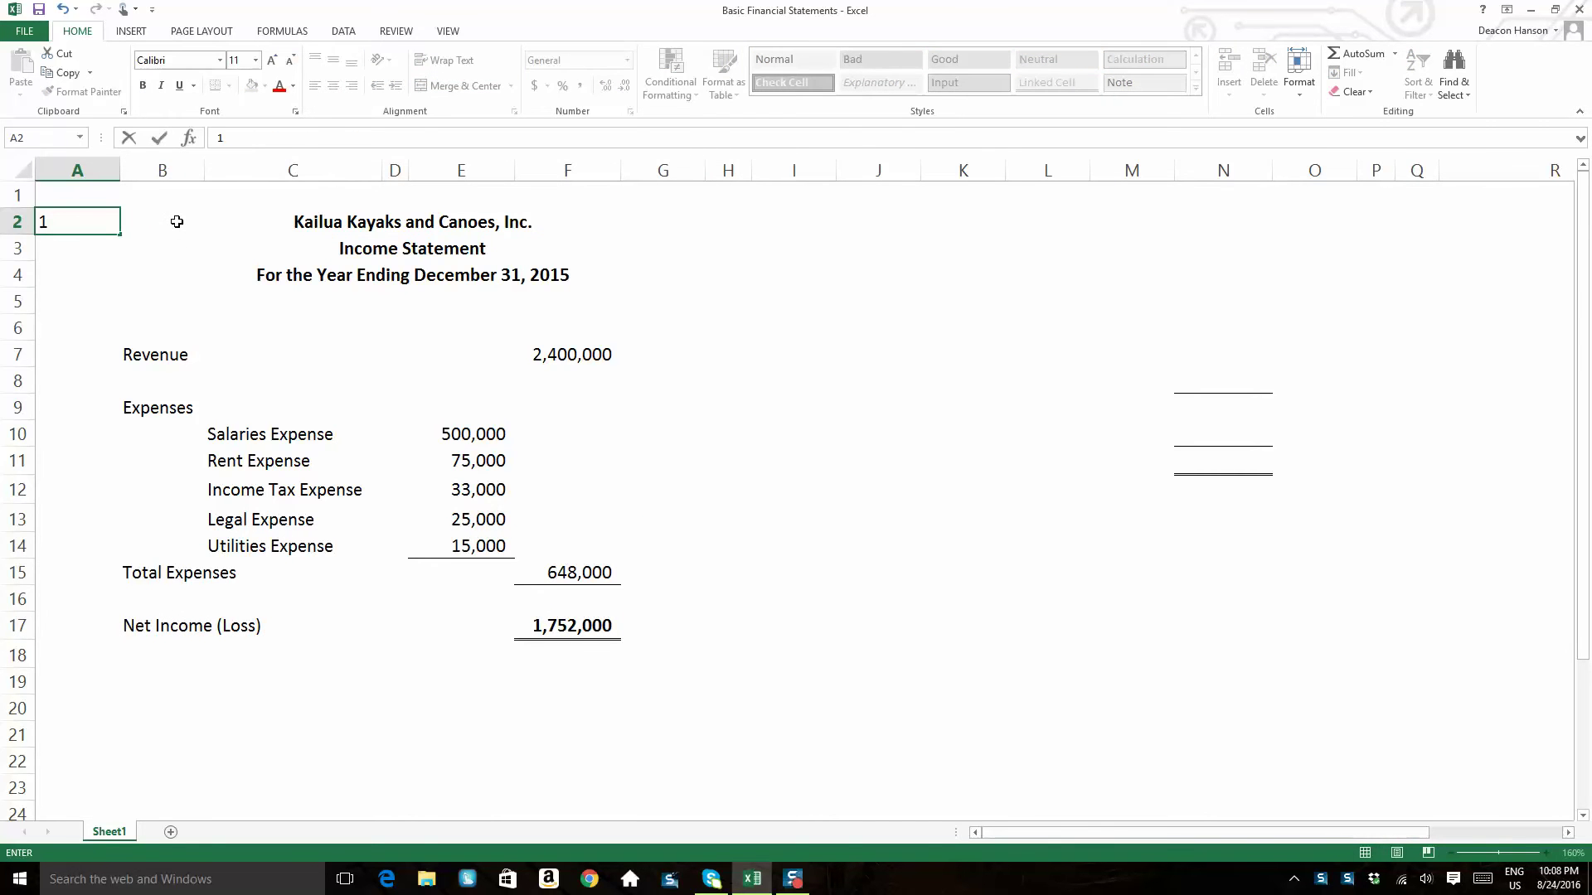
pyautogui.write(')')
pyautogui.press('Return')
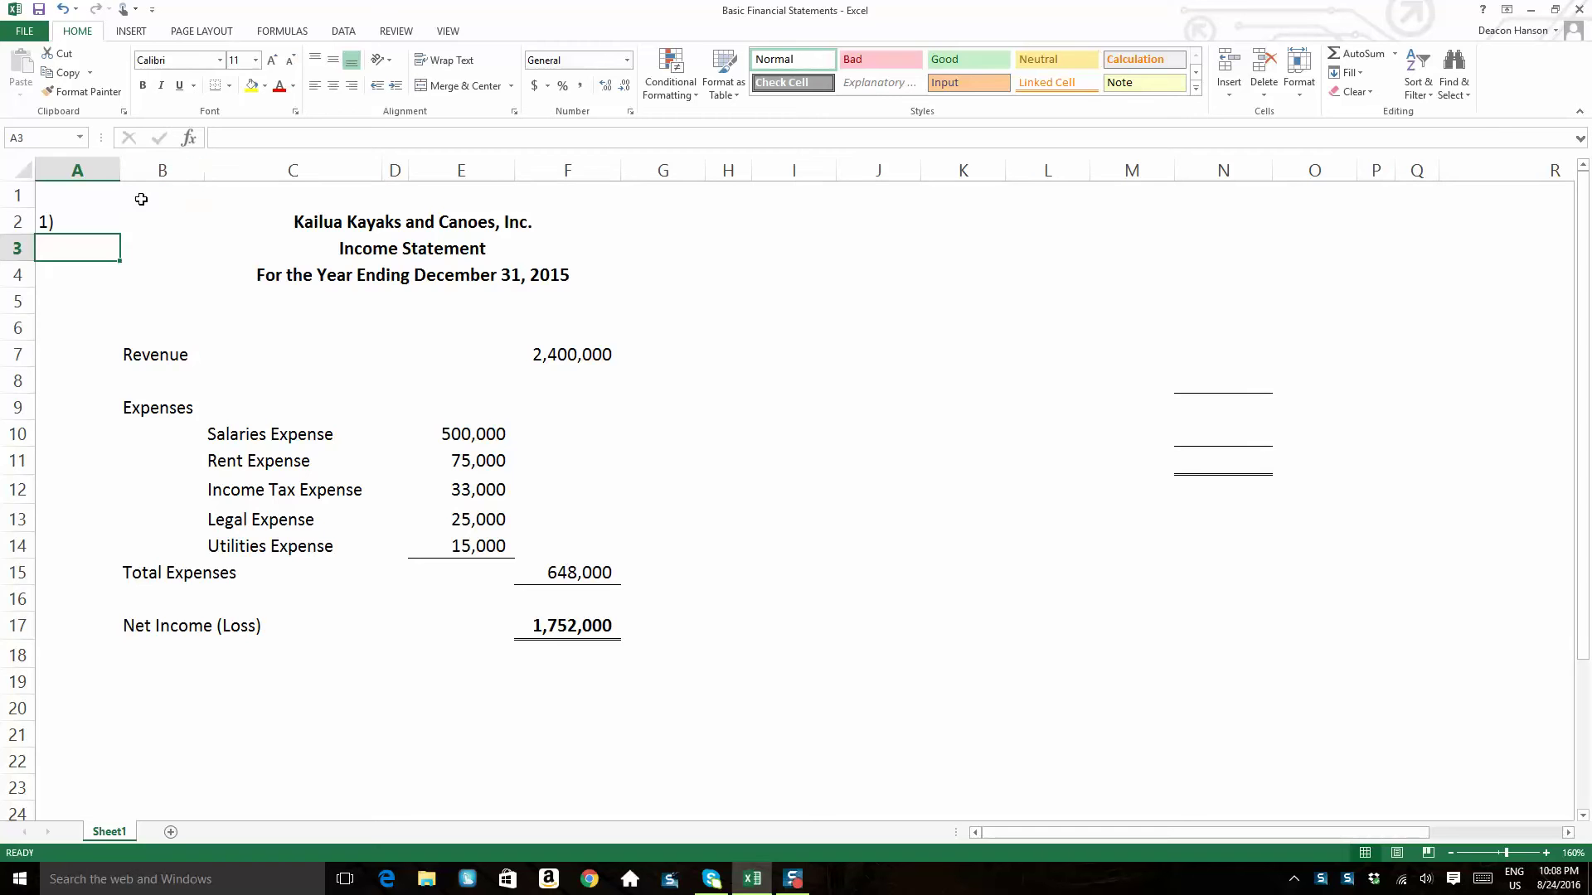
pyautogui.click(68, 223)
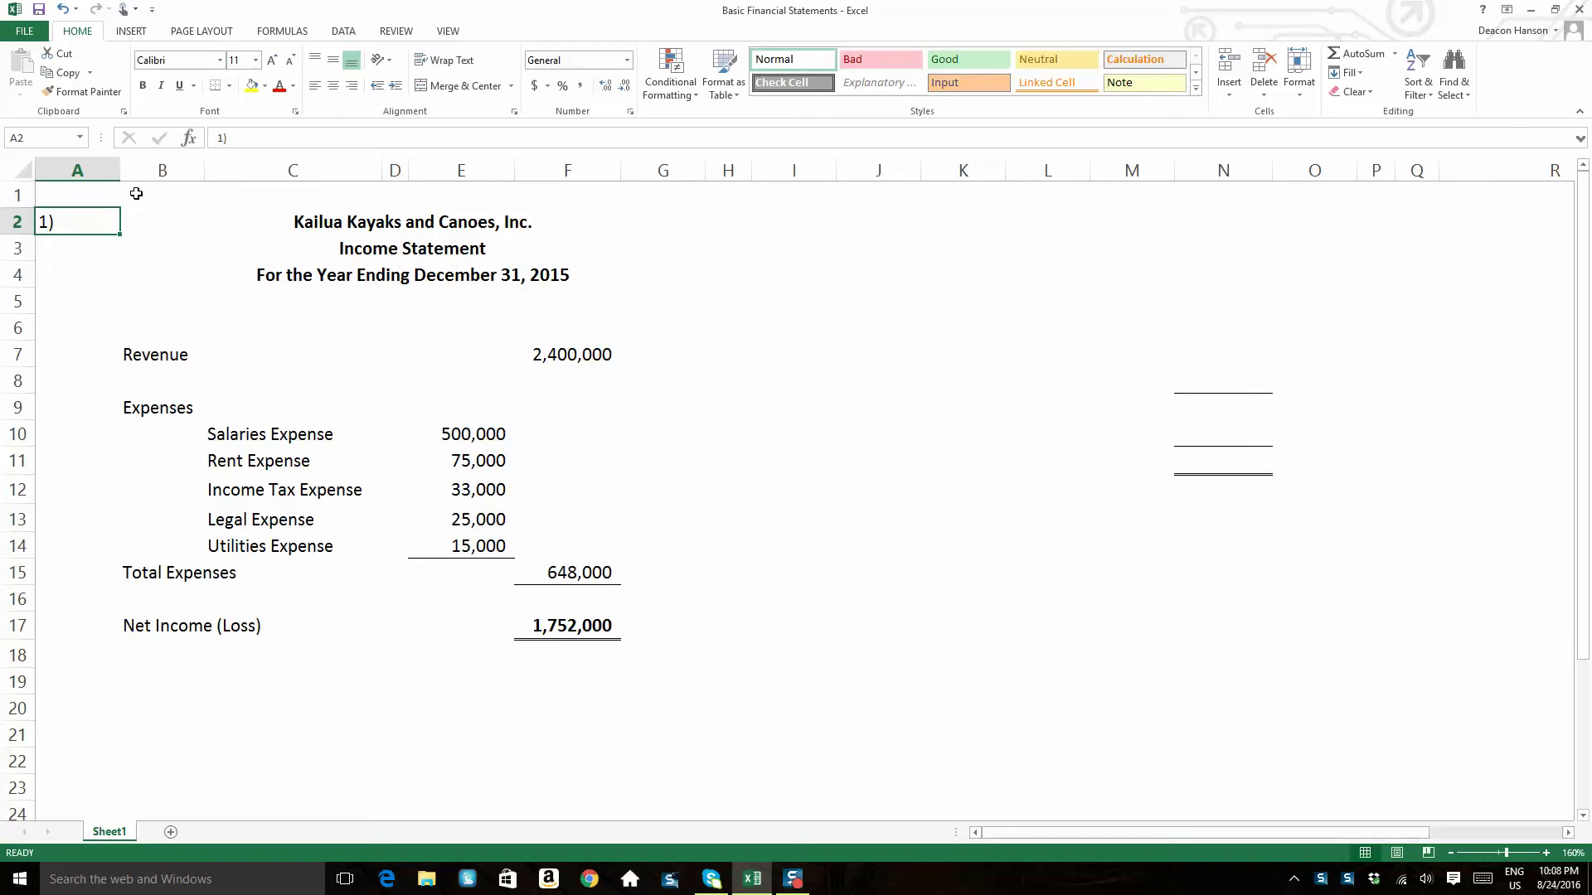
pyautogui.click(351, 88)
# Set the font colour of H1:R17 to Automatic so the retained earnings and balance sheet text shows black.
pyautogui.moveTo(726, 200); pyautogui.dragTo(1318, 601)
pyautogui.hotkey('alt', 'h')
pyautogui.press('m')
pyautogui.press('c')
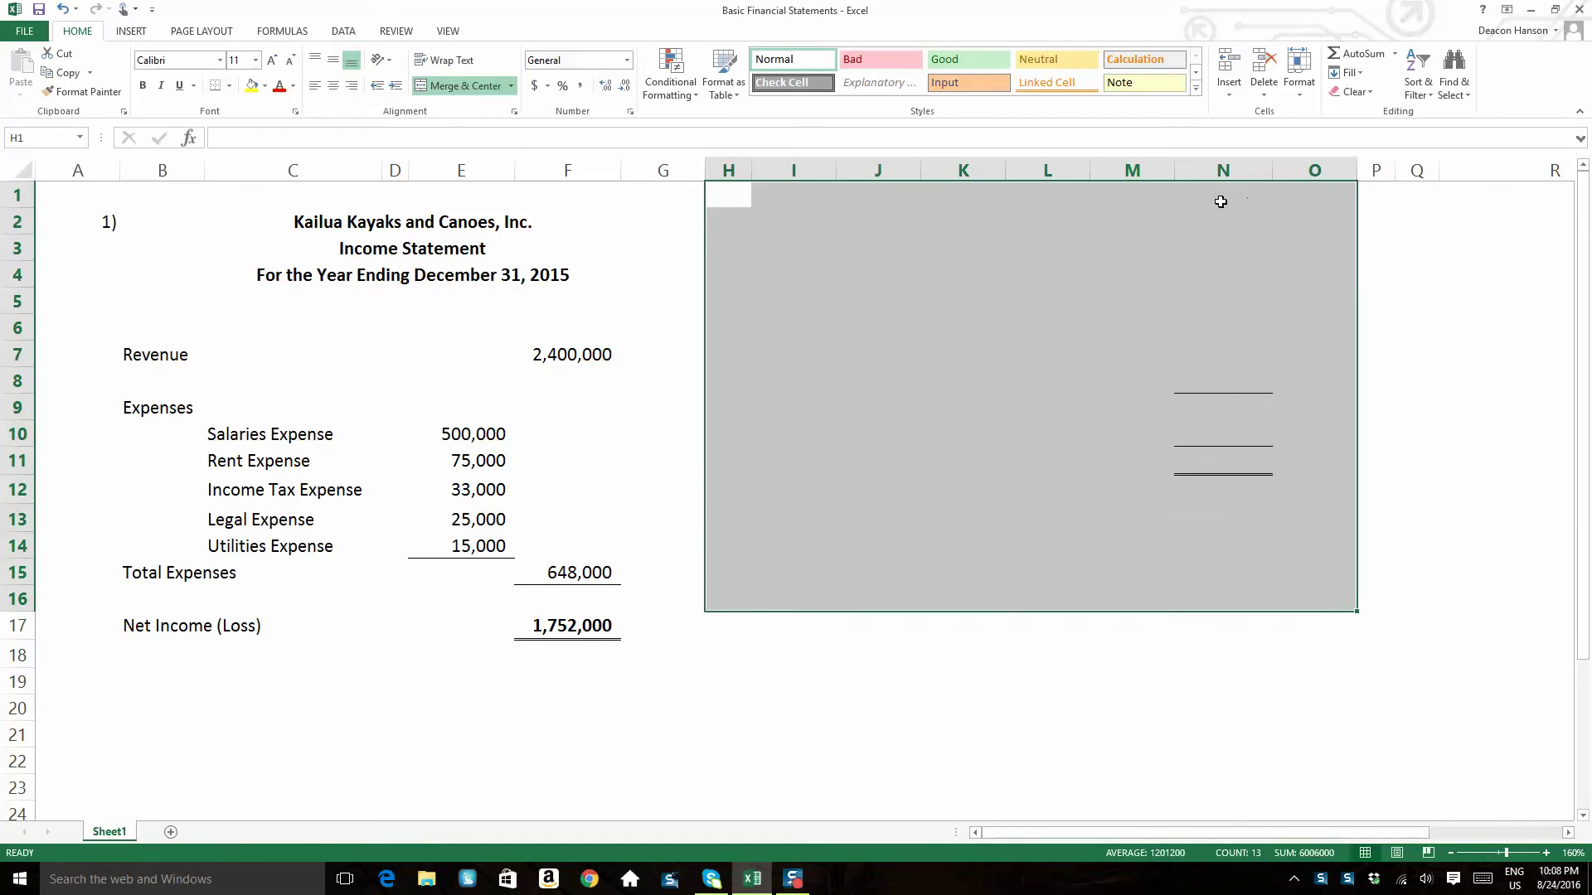
pyautogui.moveTo(750, 190); pyautogui.dragTo(1368, 636)
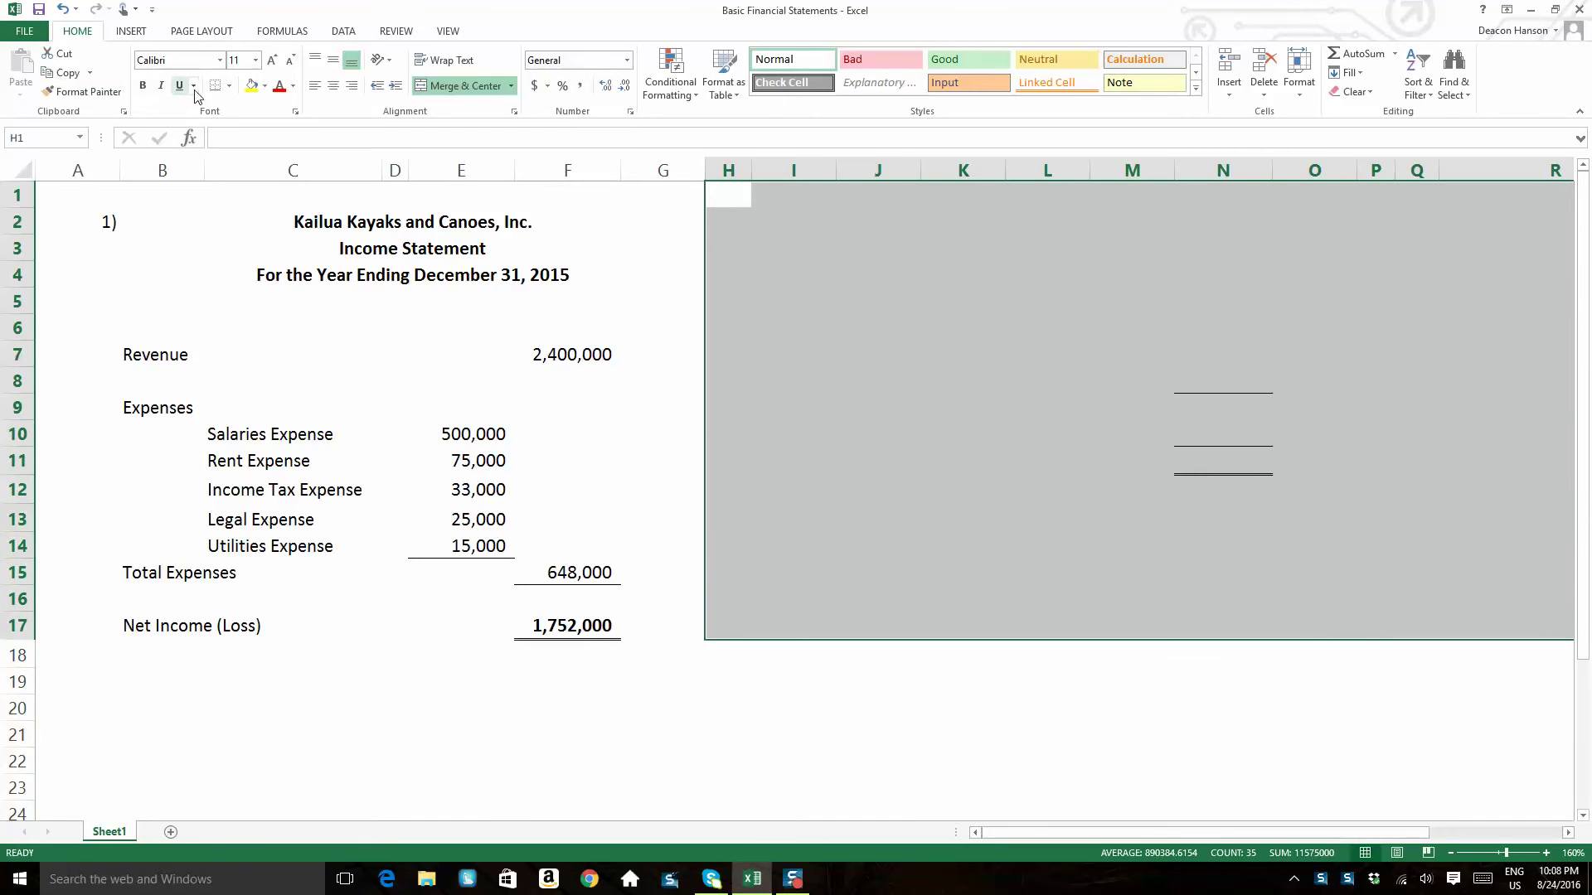
pyautogui.click(293, 85)
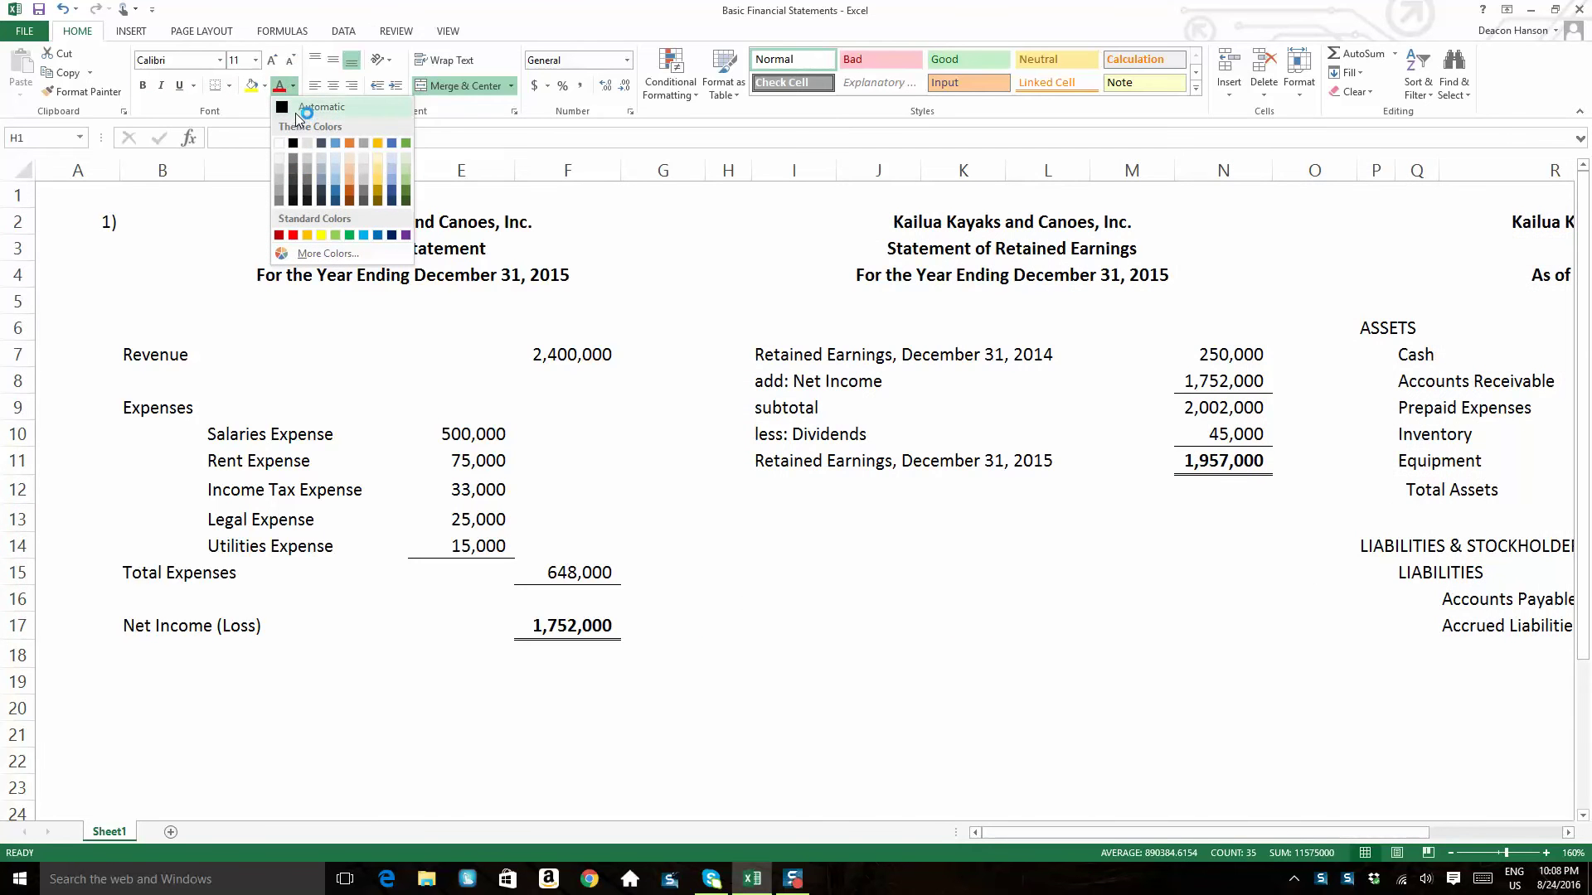
pyautogui.click(296, 106)
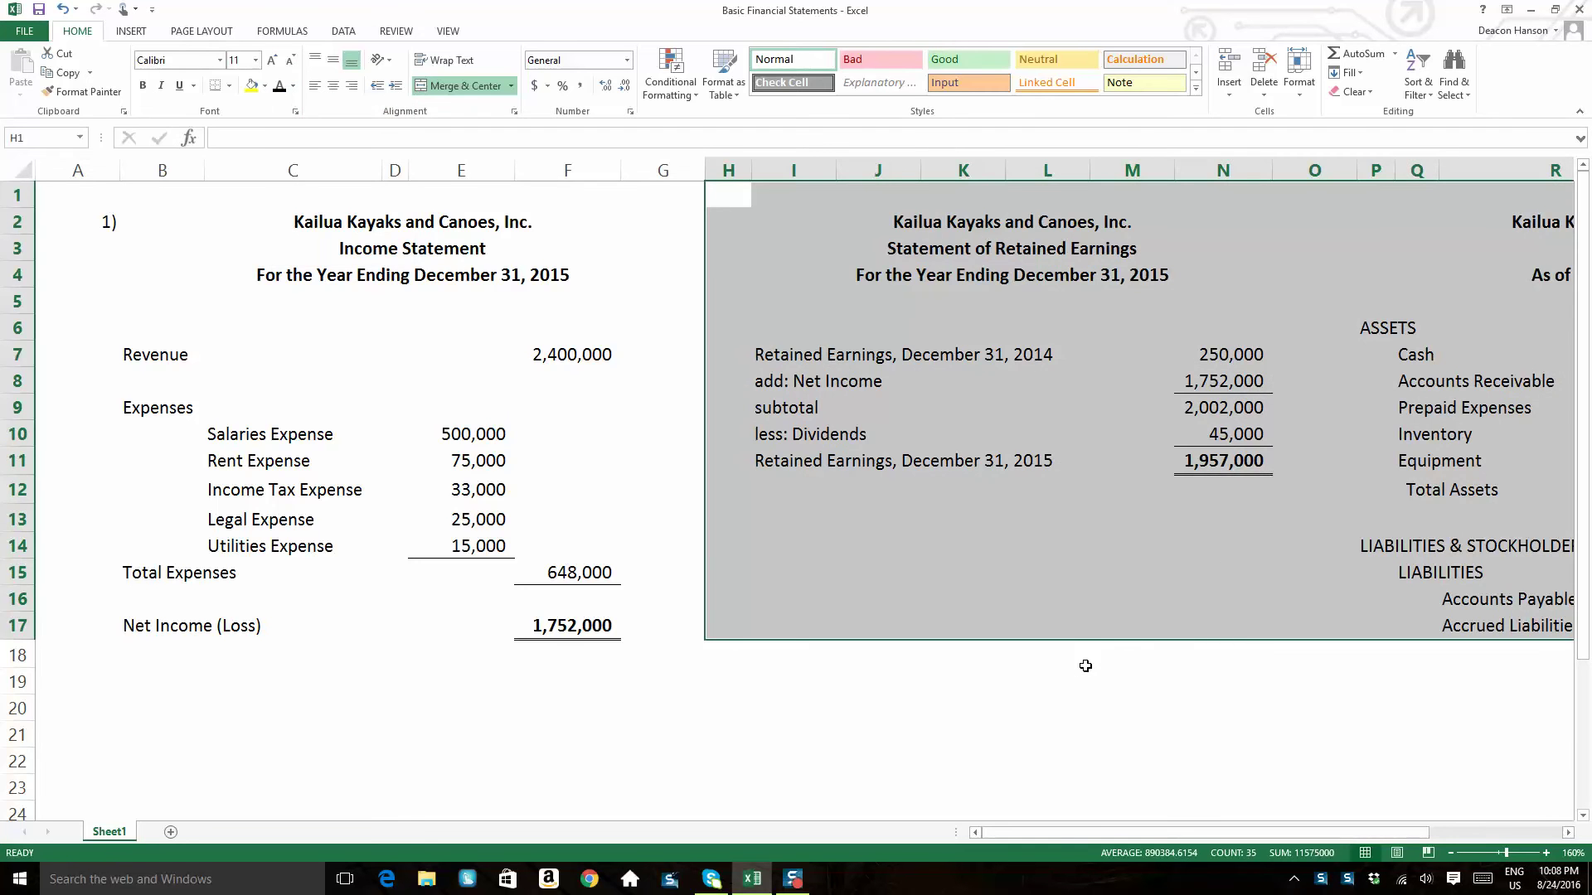
pyautogui.keyDown('ctrl'); pyautogui.scroll(1, 1085, 666); pyautogui.keyUp('ctrl')
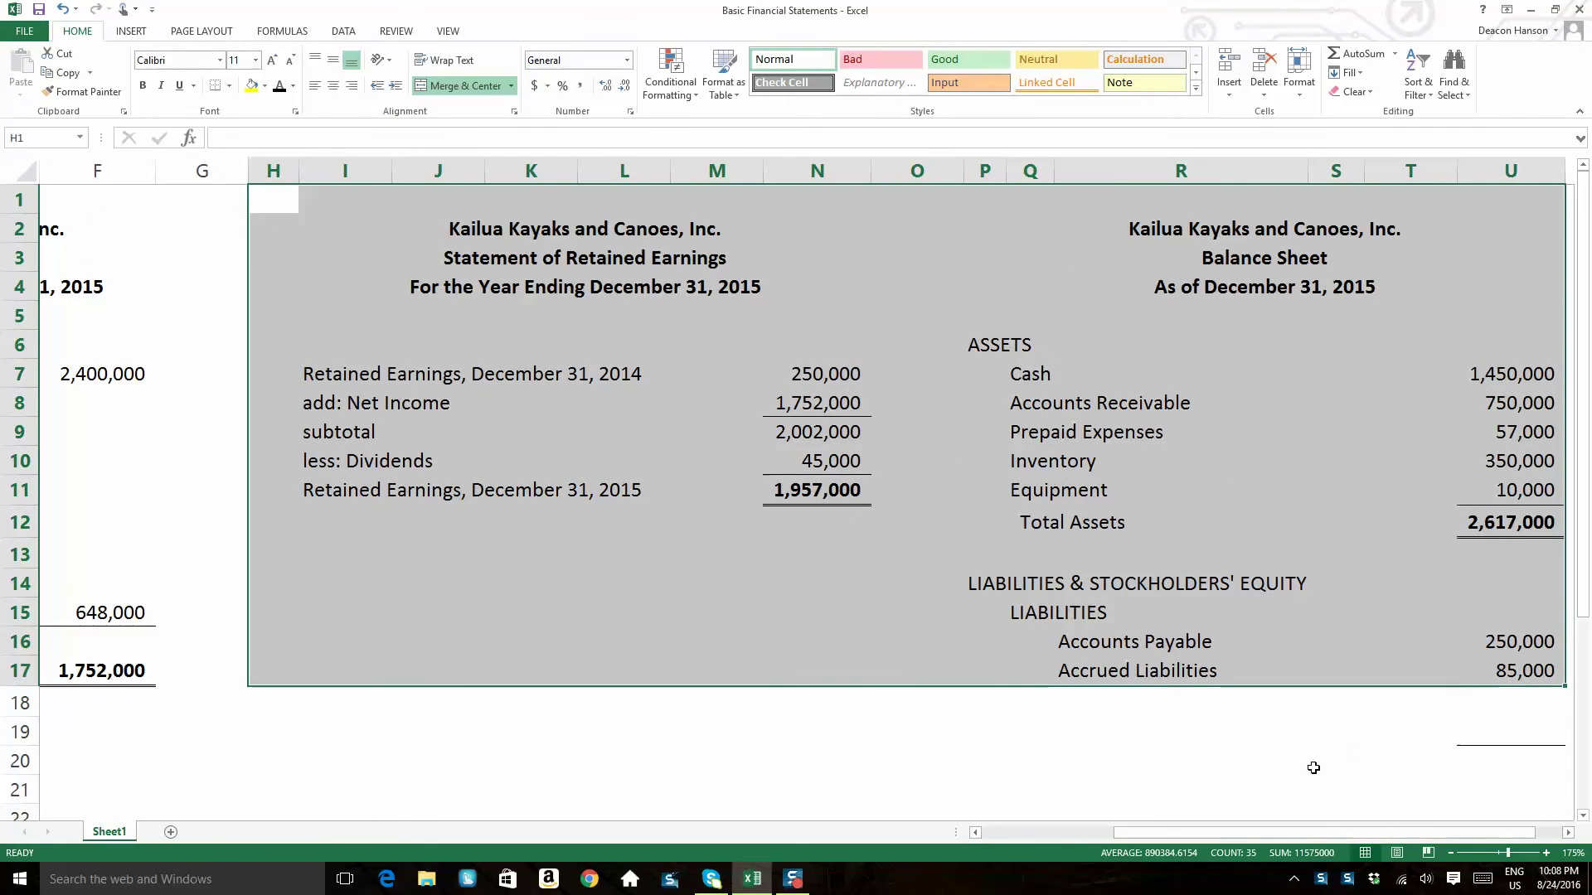
pyautogui.moveTo(1212, 834); pyautogui.dragTo(1094, 837)
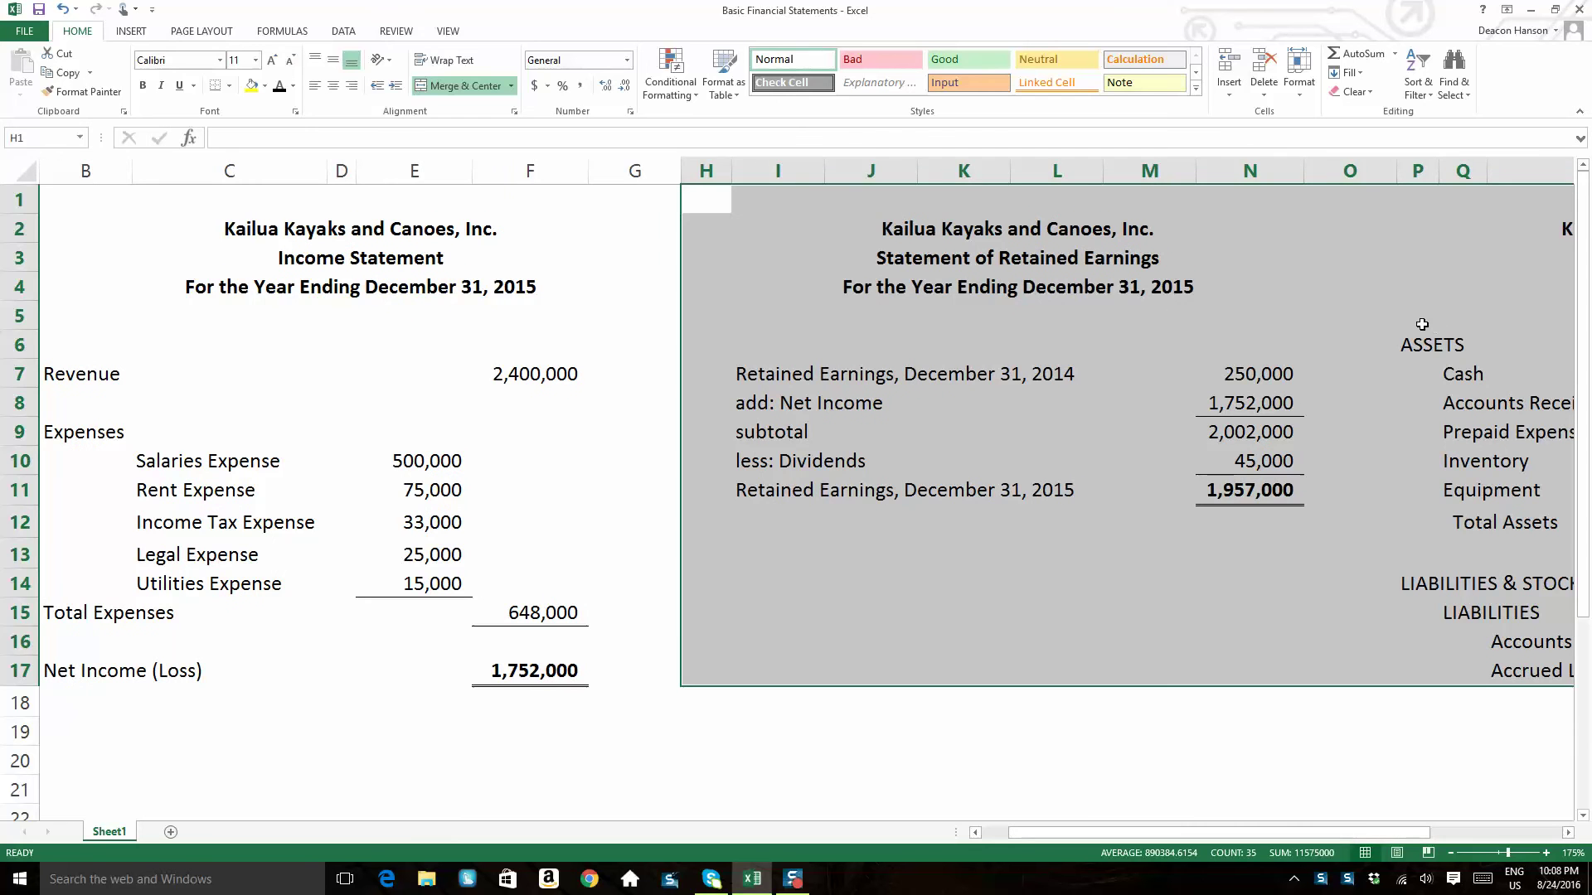
pyautogui.moveTo(714, 201); pyautogui.dragTo(1243, 574)
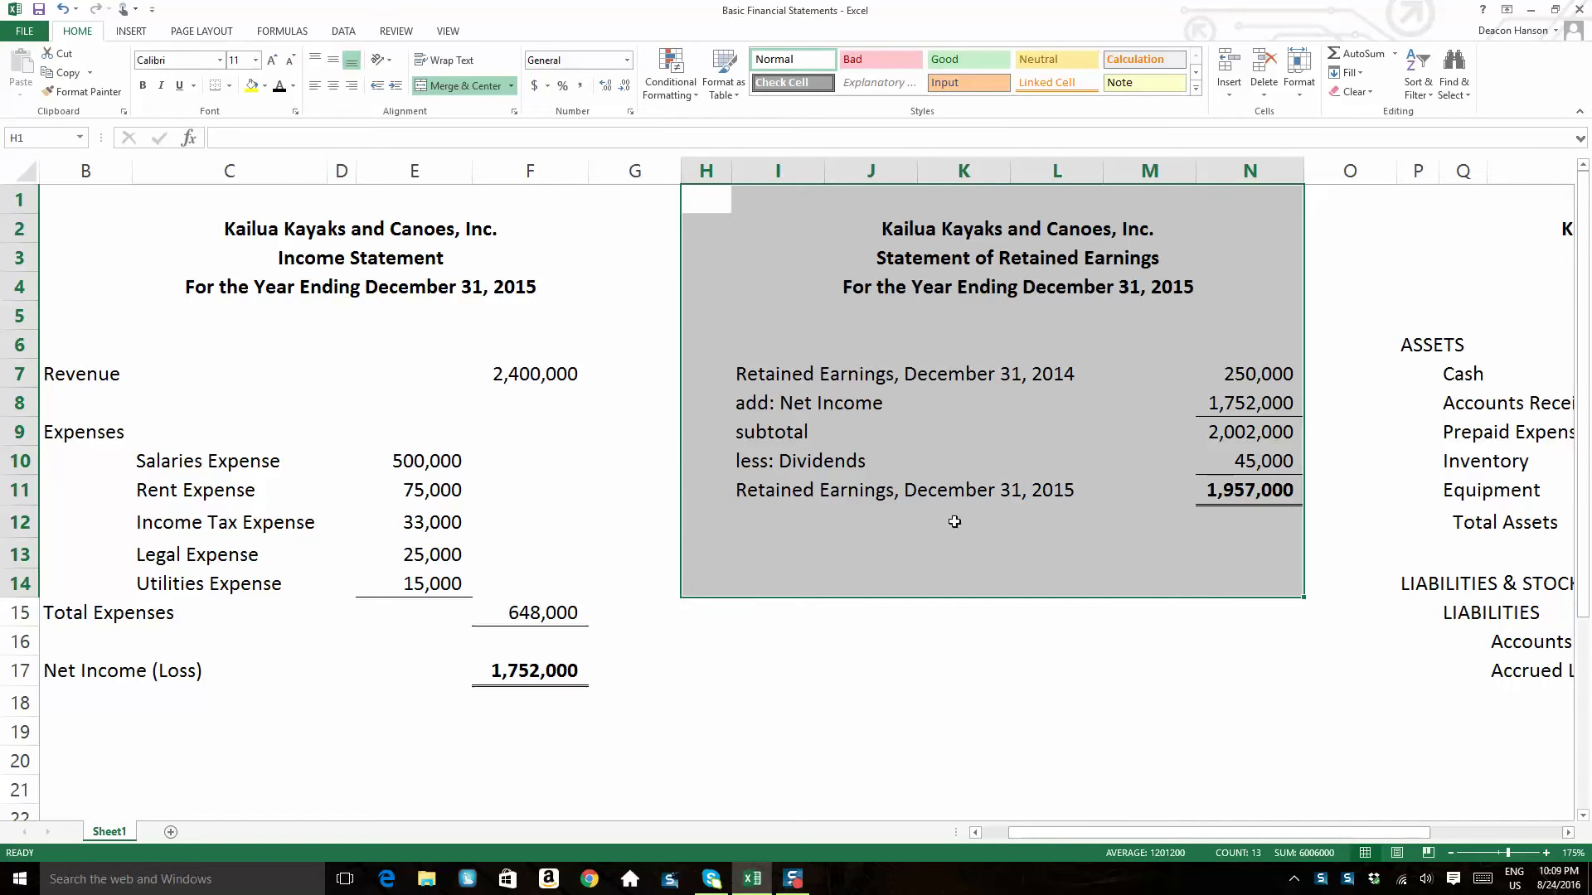
pyautogui.click(794, 399)
pyautogui.moveTo(752, 374); pyautogui.dragTo(1279, 365)
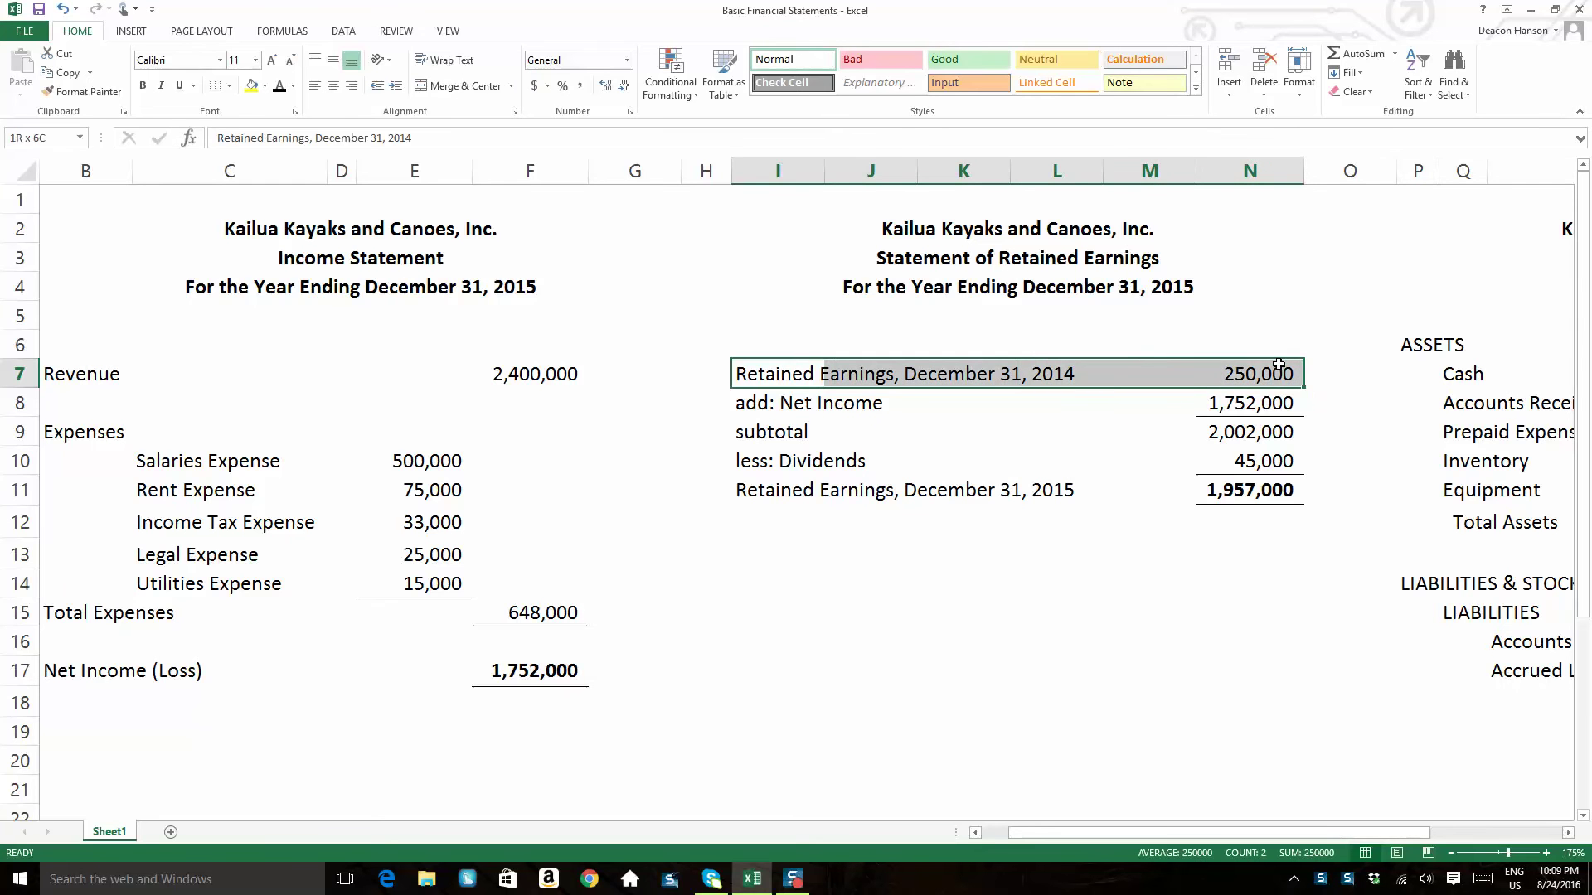
pyautogui.click(252, 85)
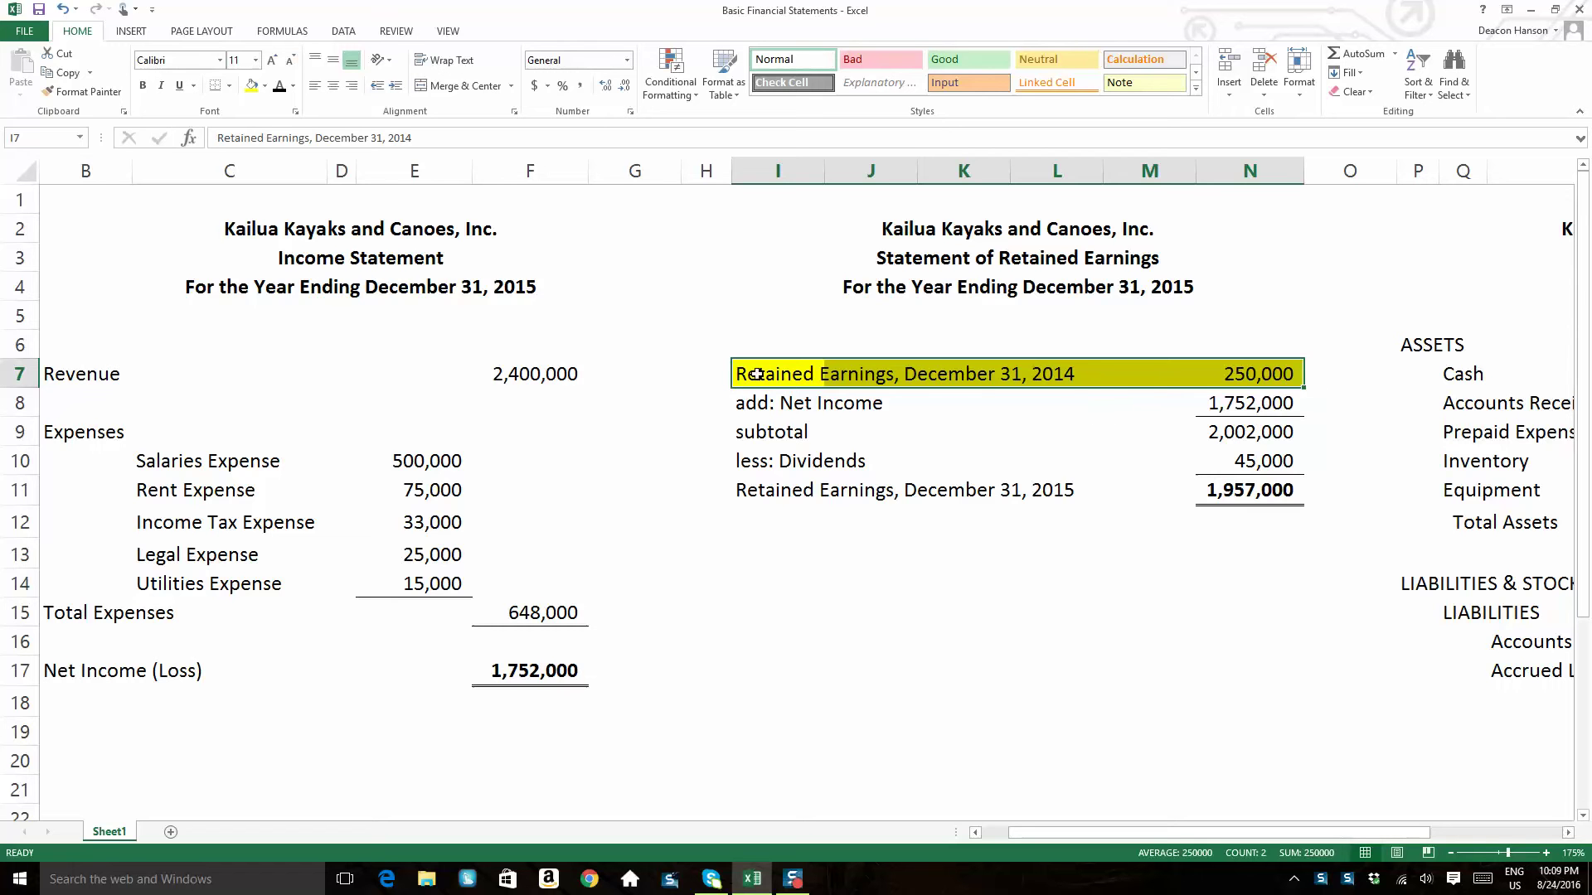
pyautogui.click(1070, 375)
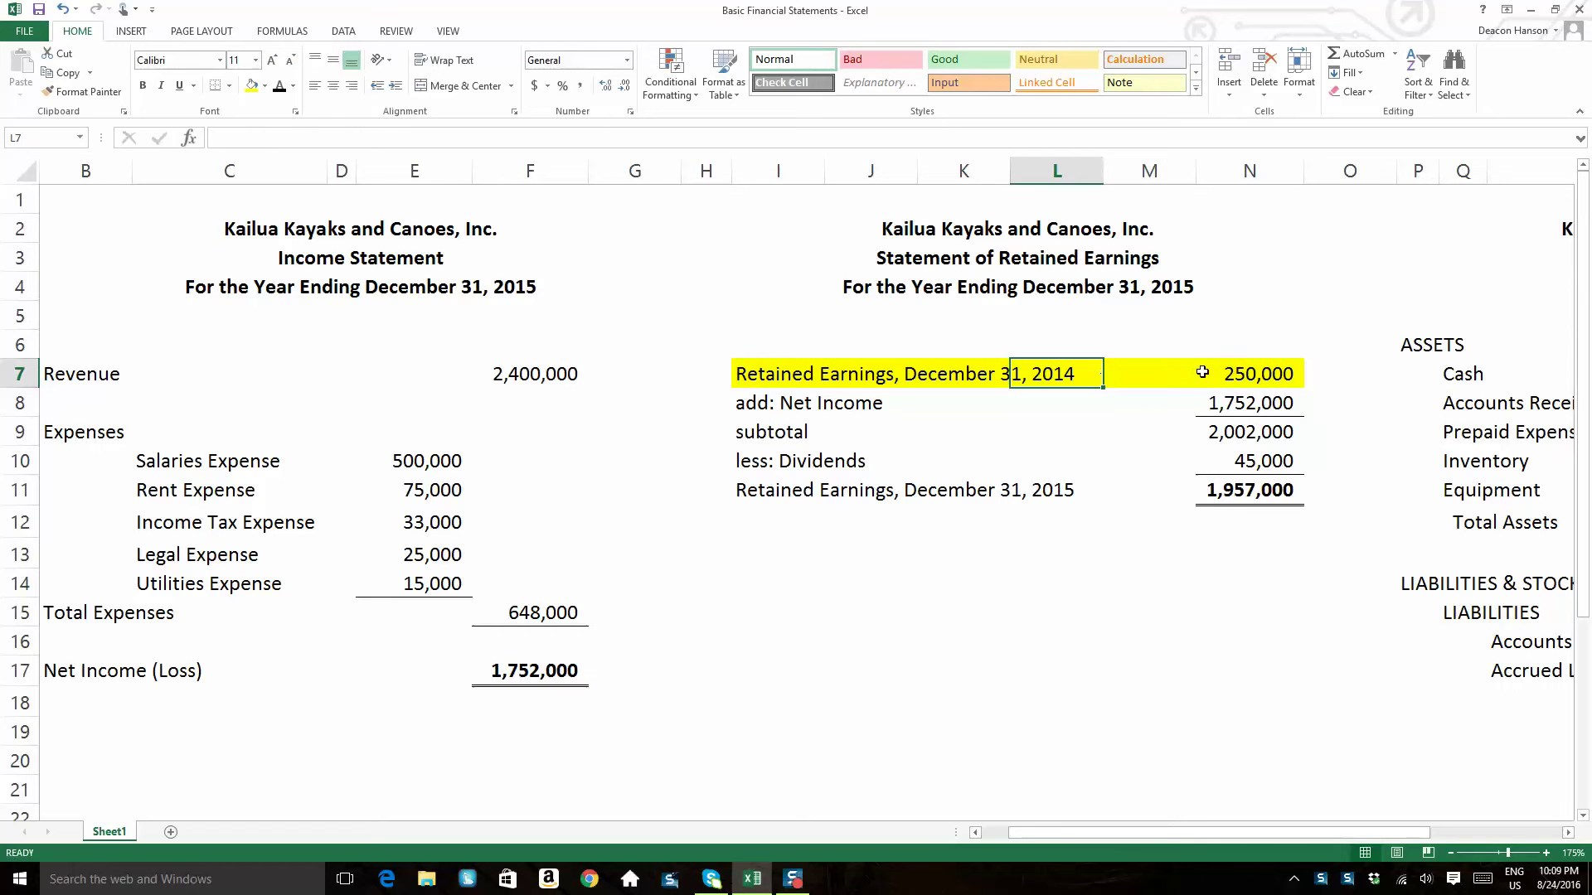
pyautogui.click(1262, 374)
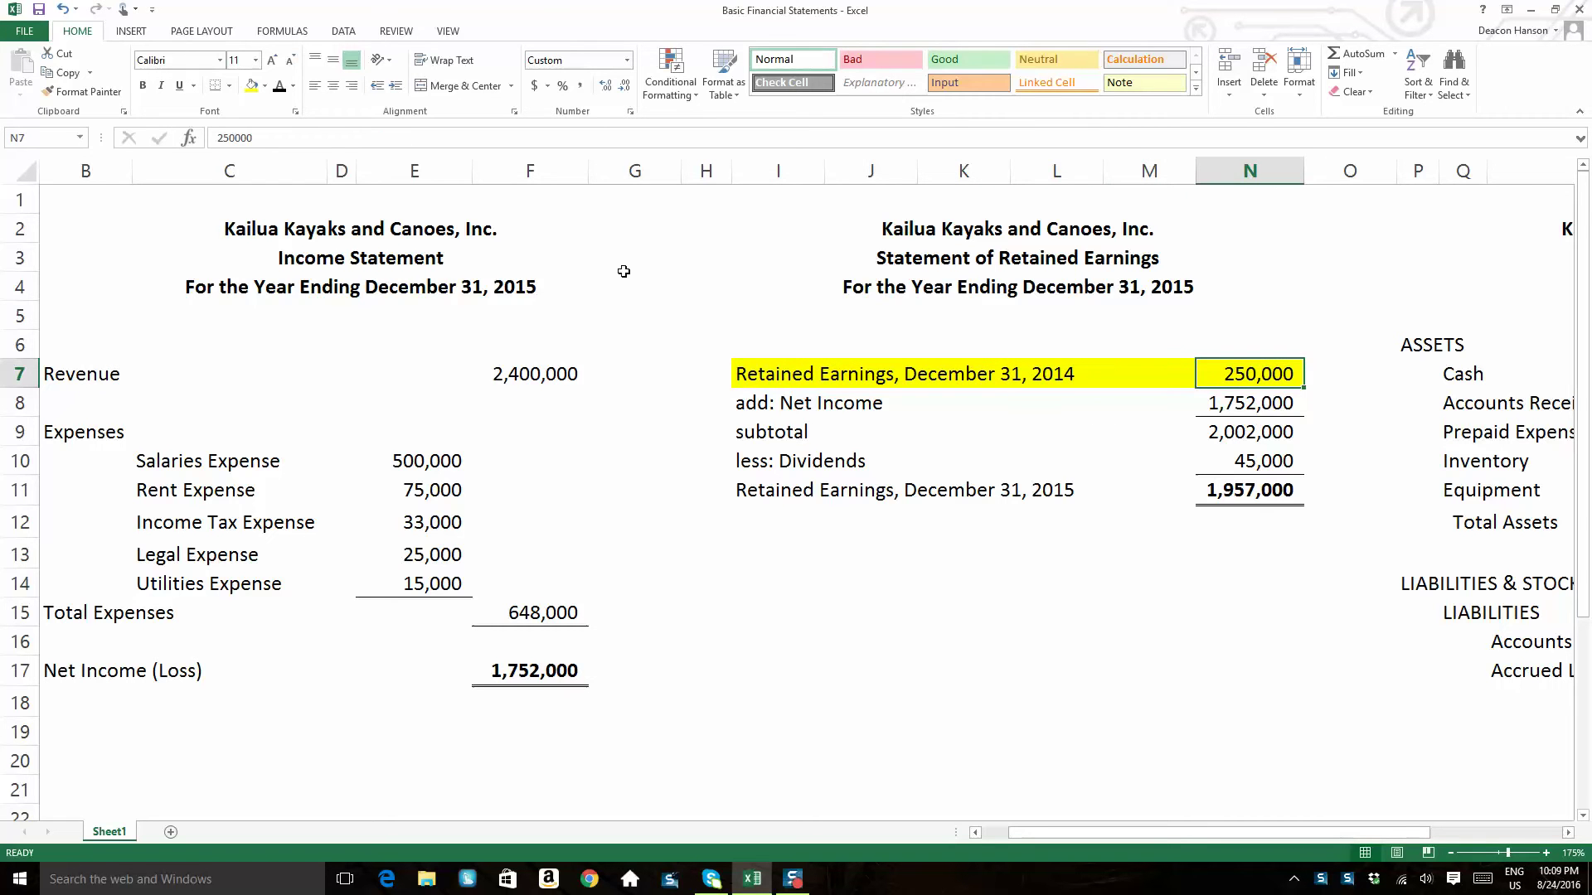
pyautogui.click(62, 8)
pyautogui.click(869, 509)
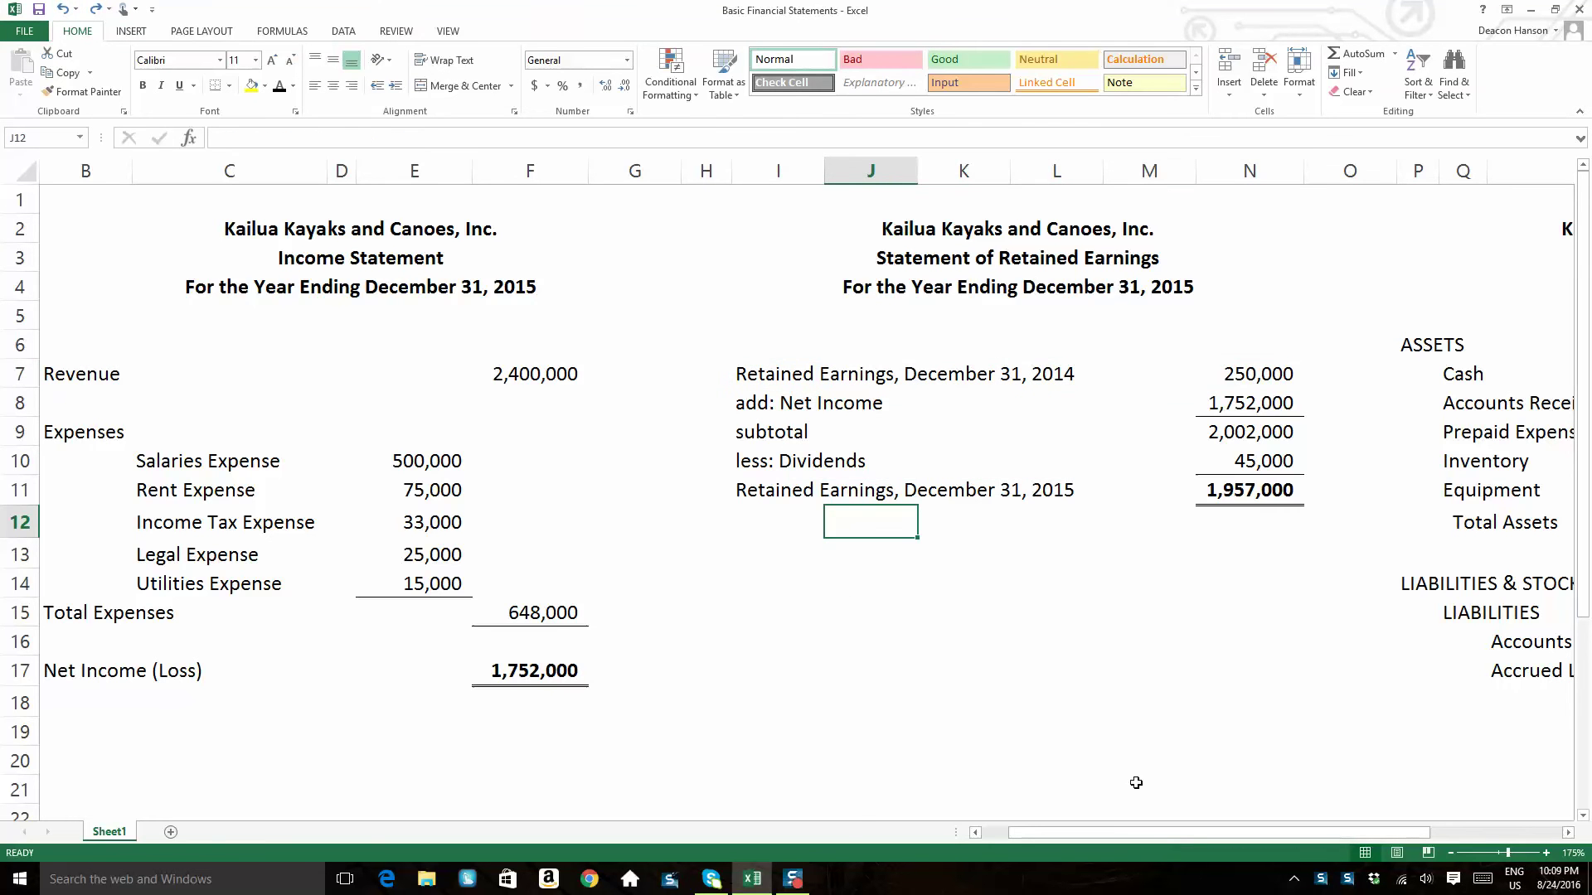
pyautogui.click(130, 31)
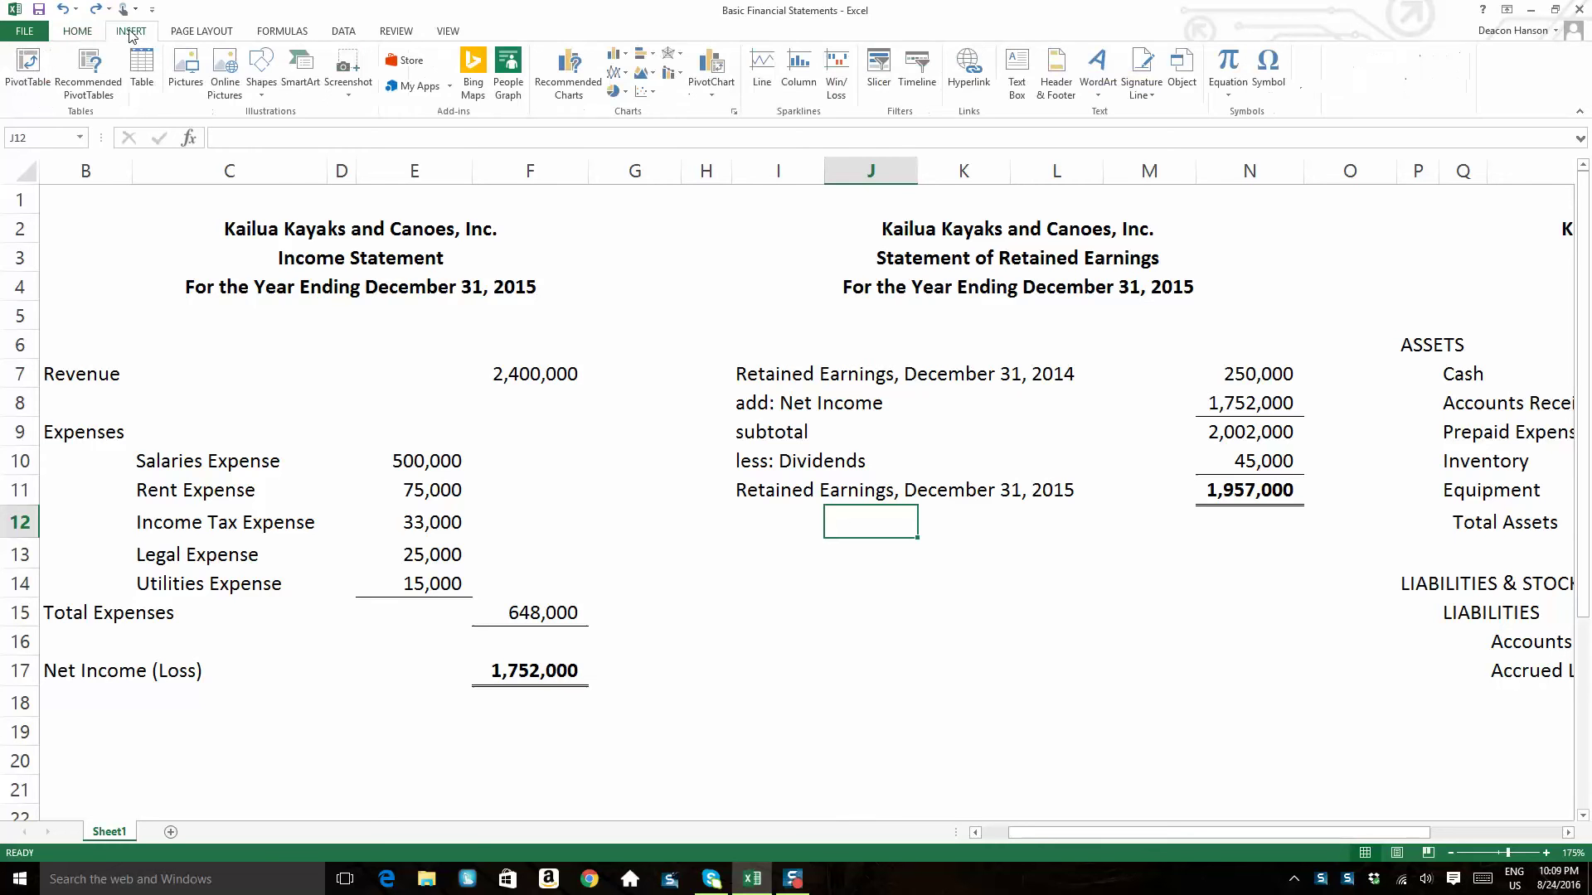
# Draw an arrow from the 1,752,000 net income in F17 to the retained earnings Net Income in N8.
pyautogui.click(261, 83)
pyautogui.click(282, 128)
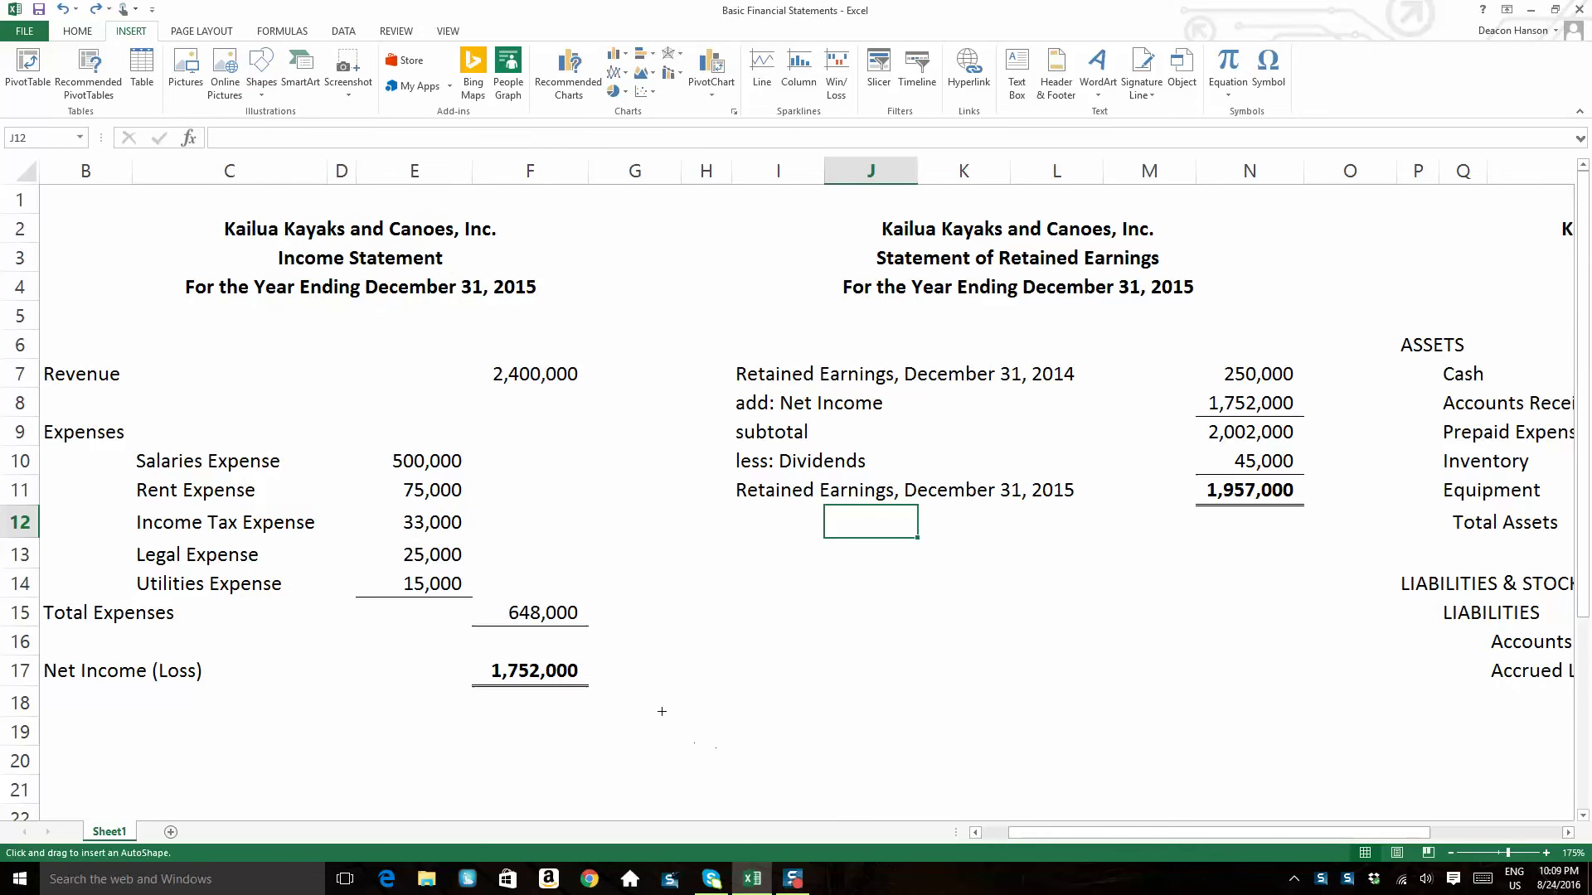
pyautogui.moveTo(584, 667); pyautogui.dragTo(1184, 405)
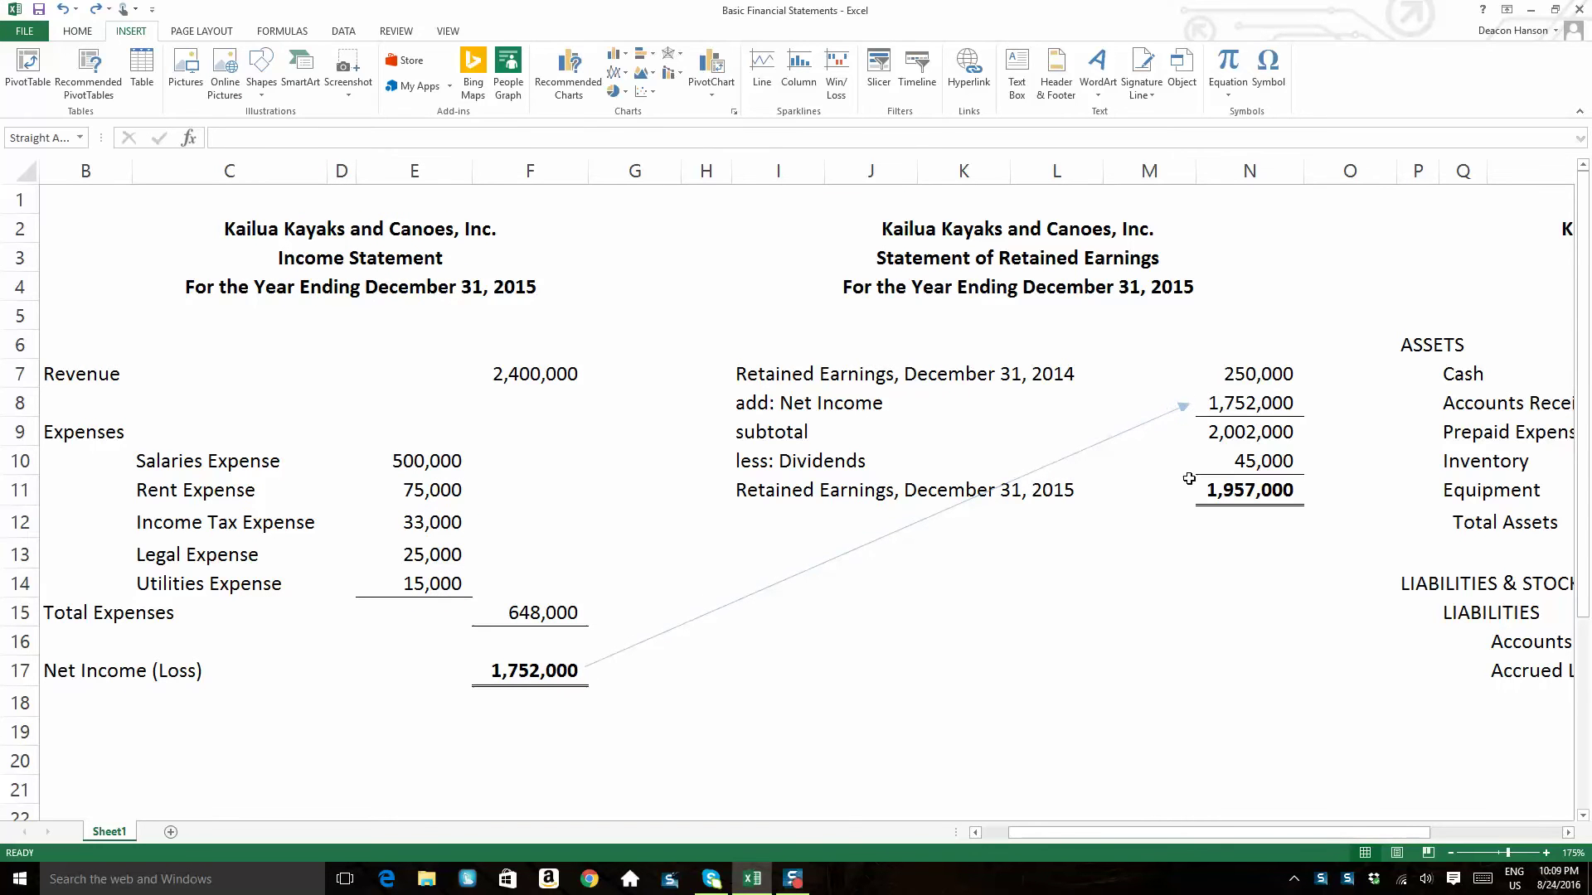
pyautogui.click(1172, 534)
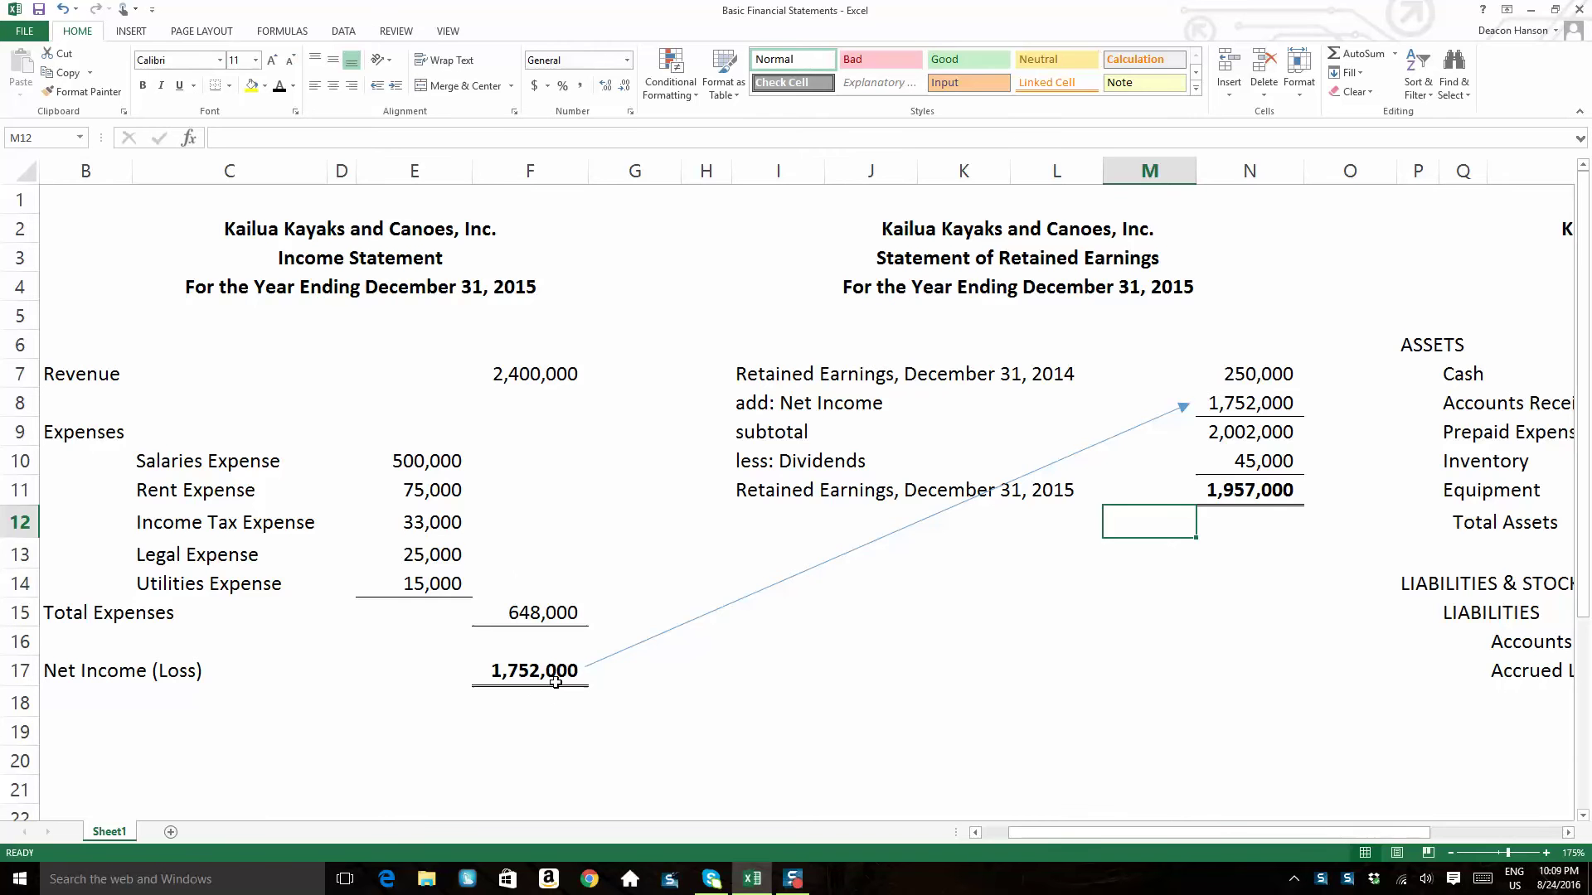
pyautogui.moveTo(1182, 839); pyautogui.dragTo(1046, 840)
pyautogui.click(119, 225)
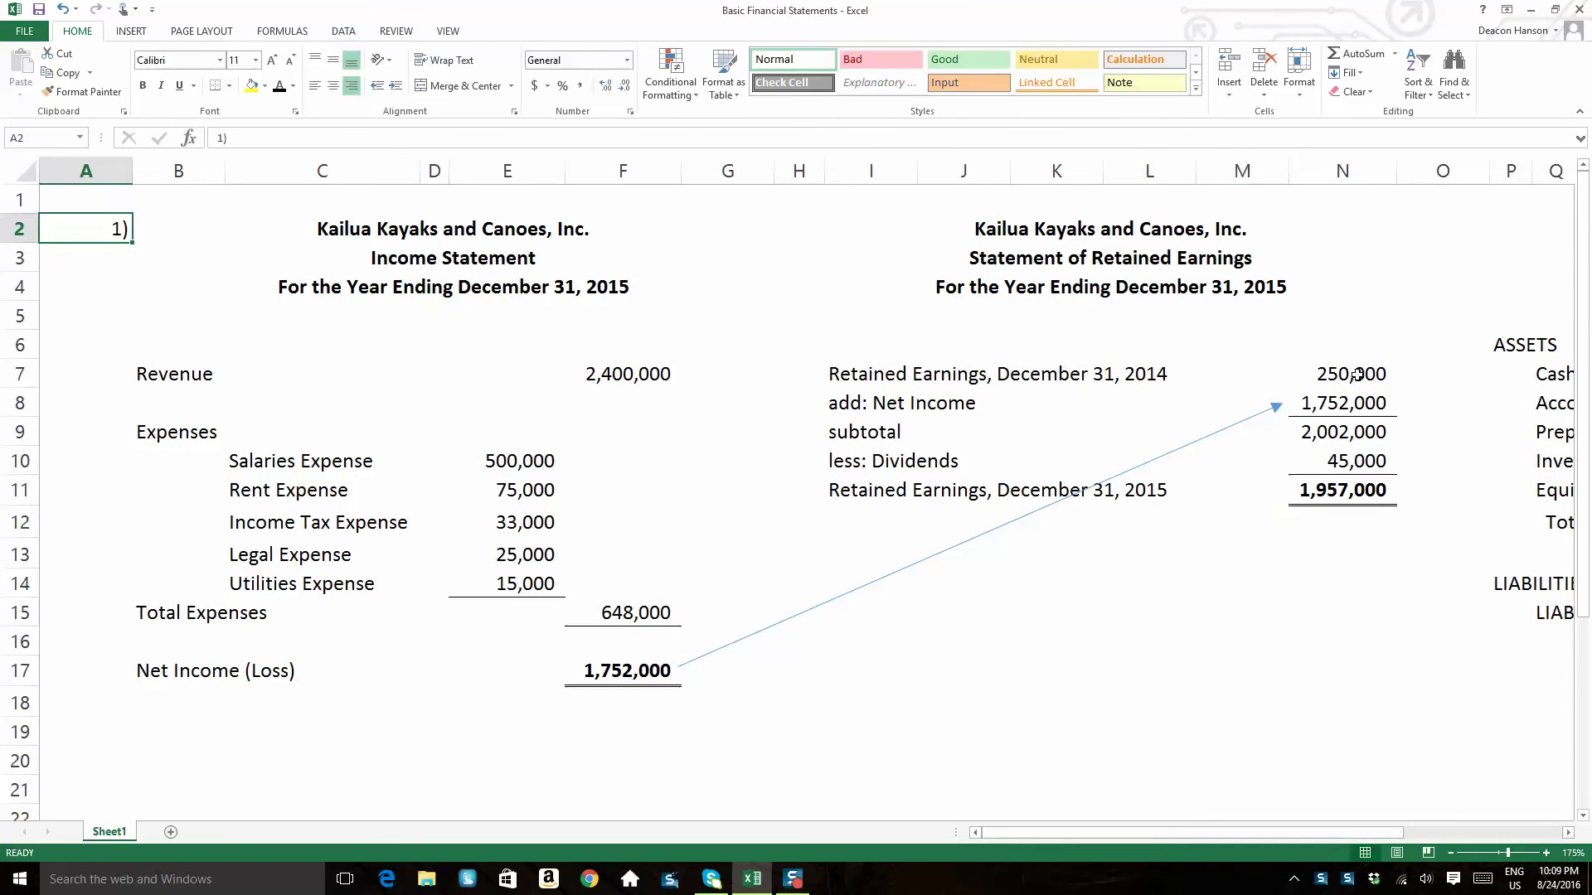
pyautogui.moveTo(834, 378); pyautogui.dragTo(1341, 427)
pyautogui.click(1342, 432)
pyautogui.click(1342, 433)
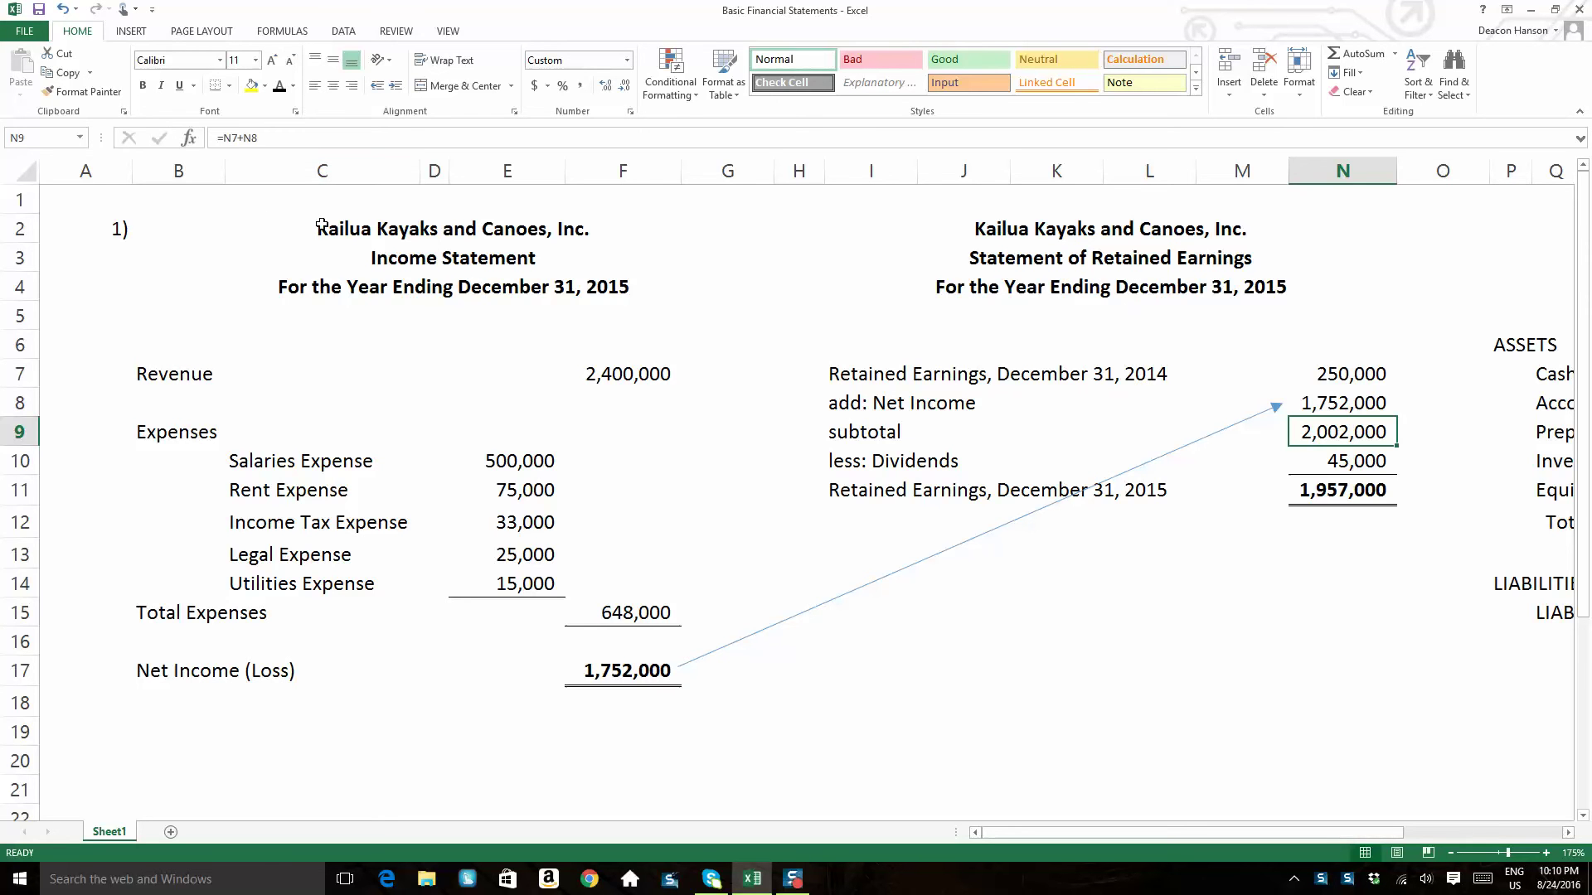
pyautogui.moveTo(322, 224); pyautogui.dragTo(329, 284)
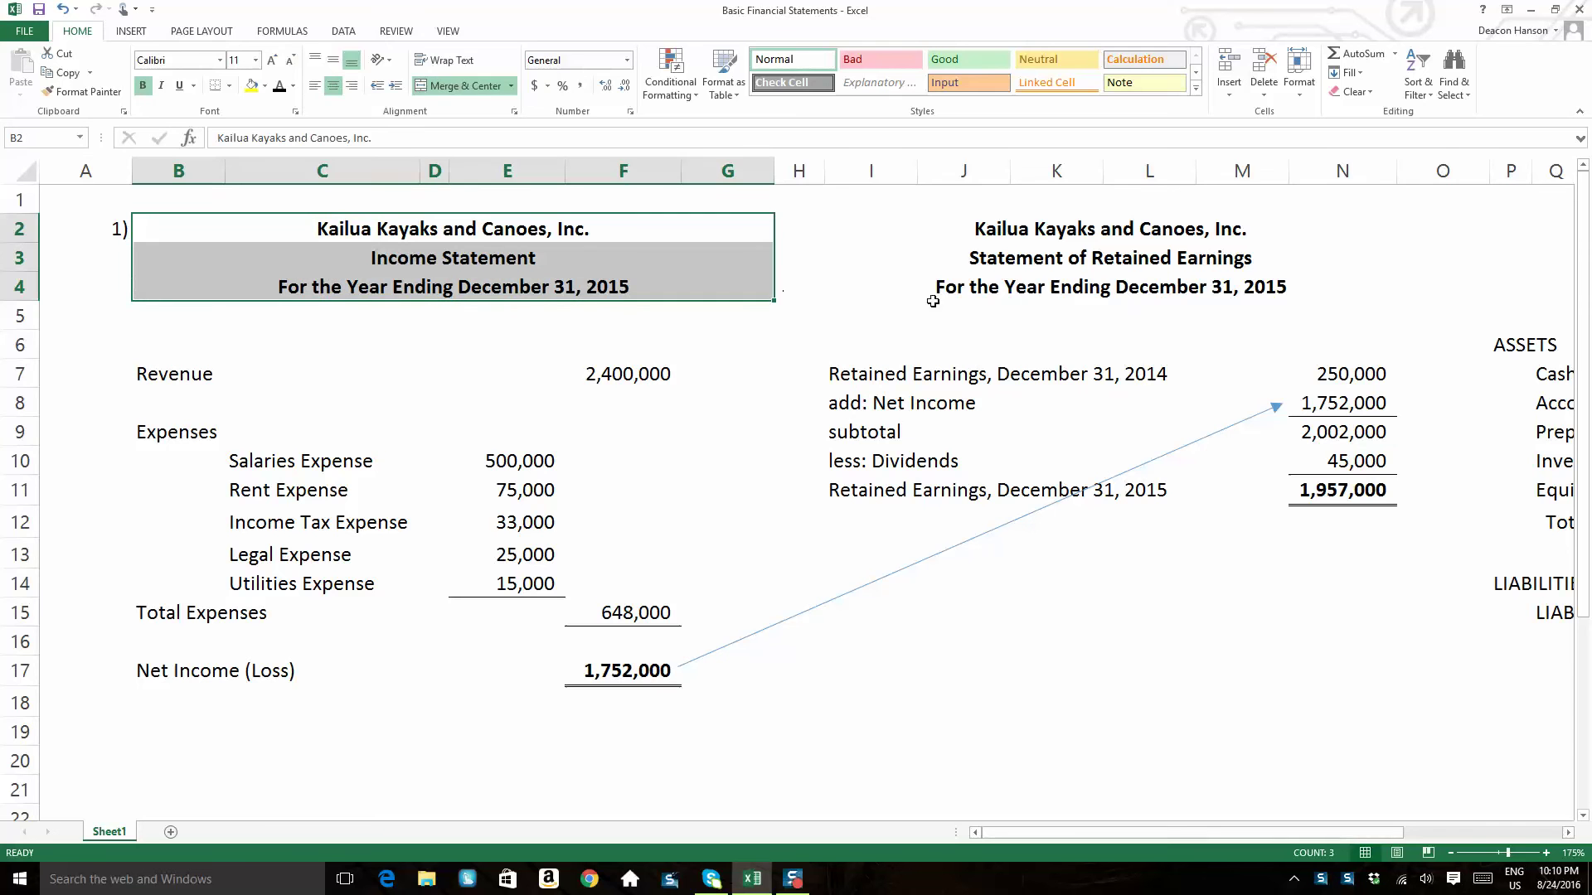
pyautogui.click(1001, 260)
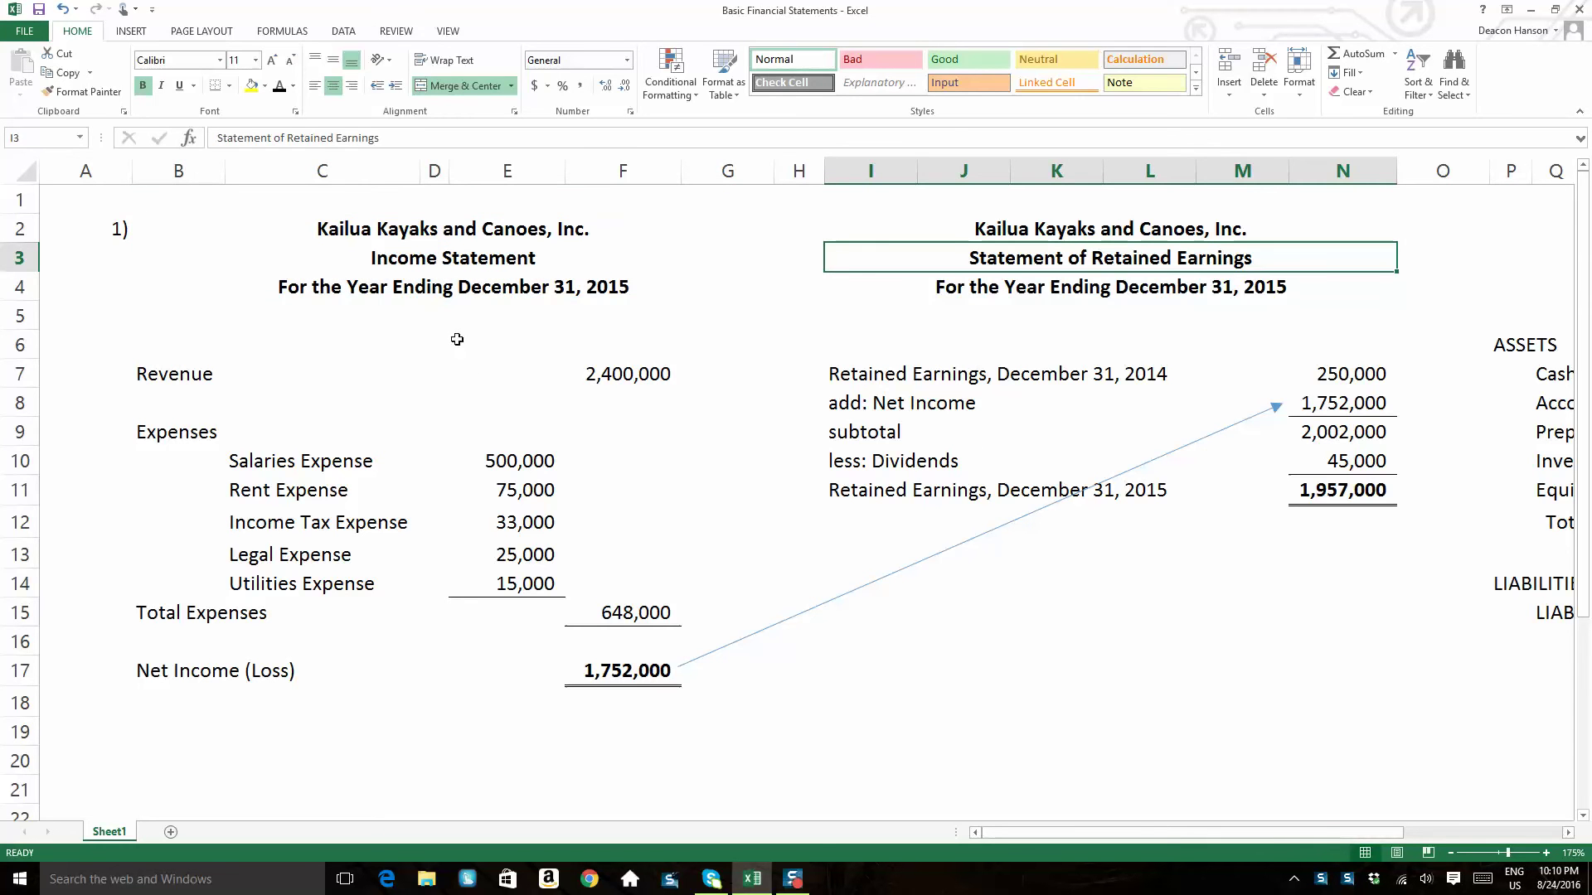
pyautogui.click(302, 290)
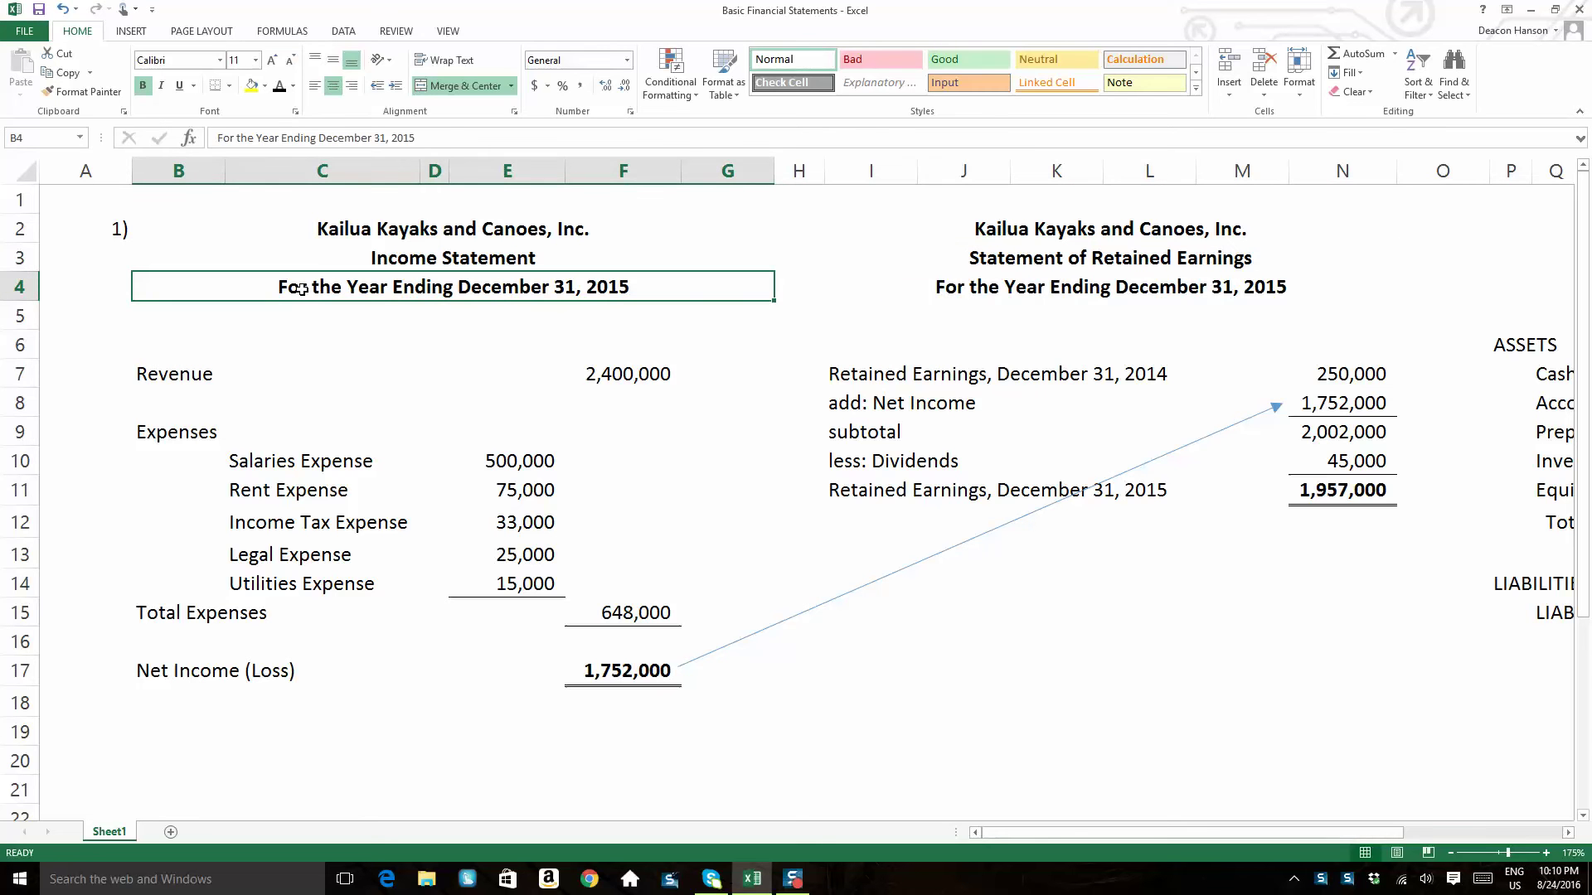
pyautogui.click(950, 282)
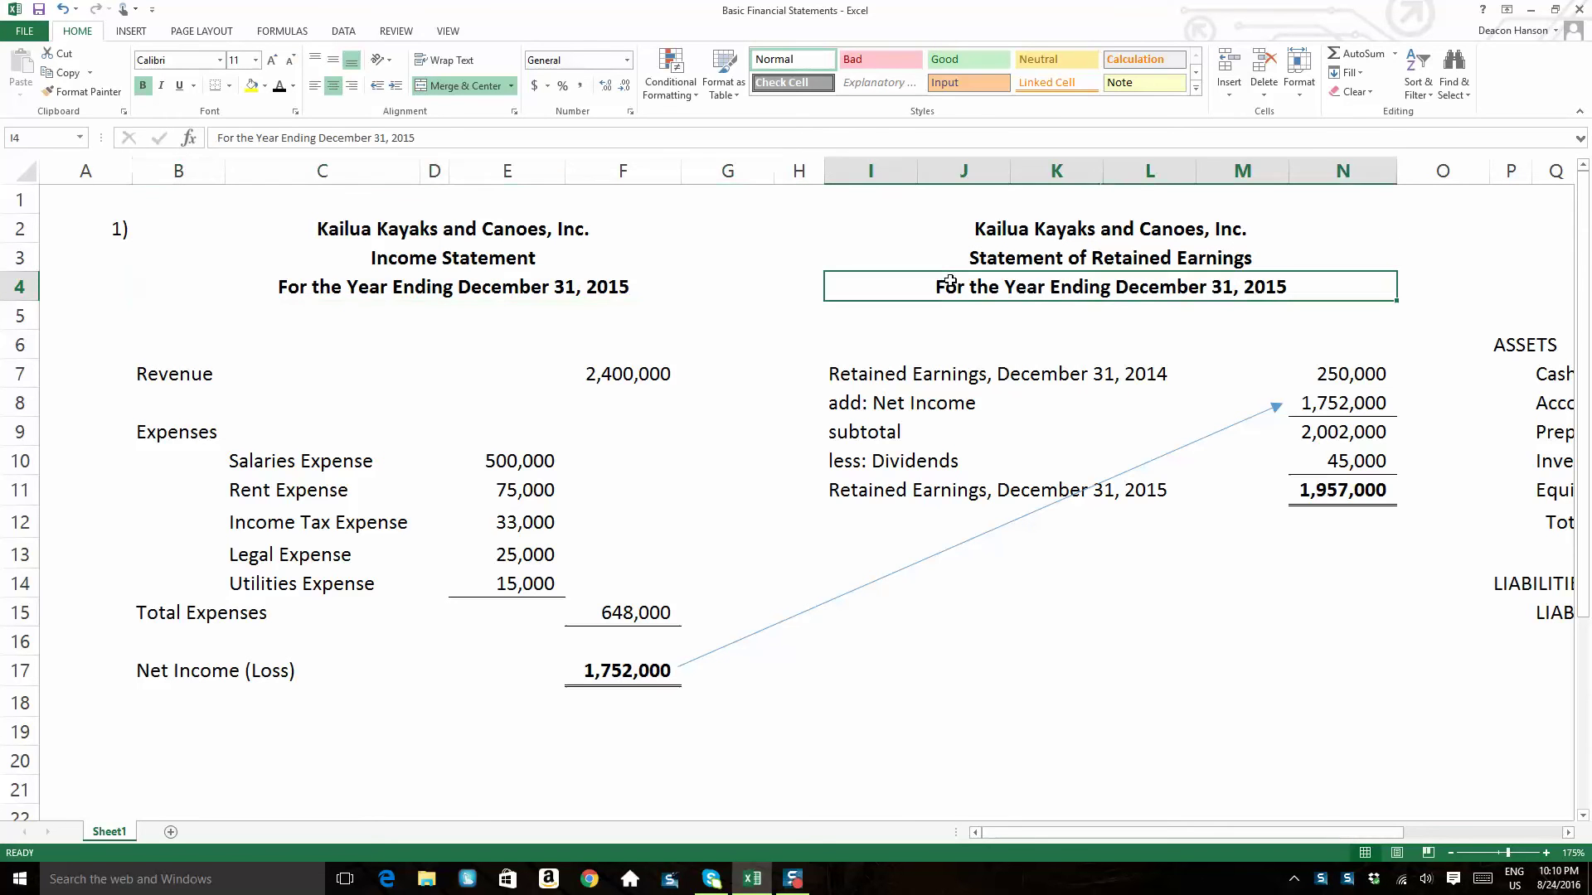
pyautogui.click(316, 288)
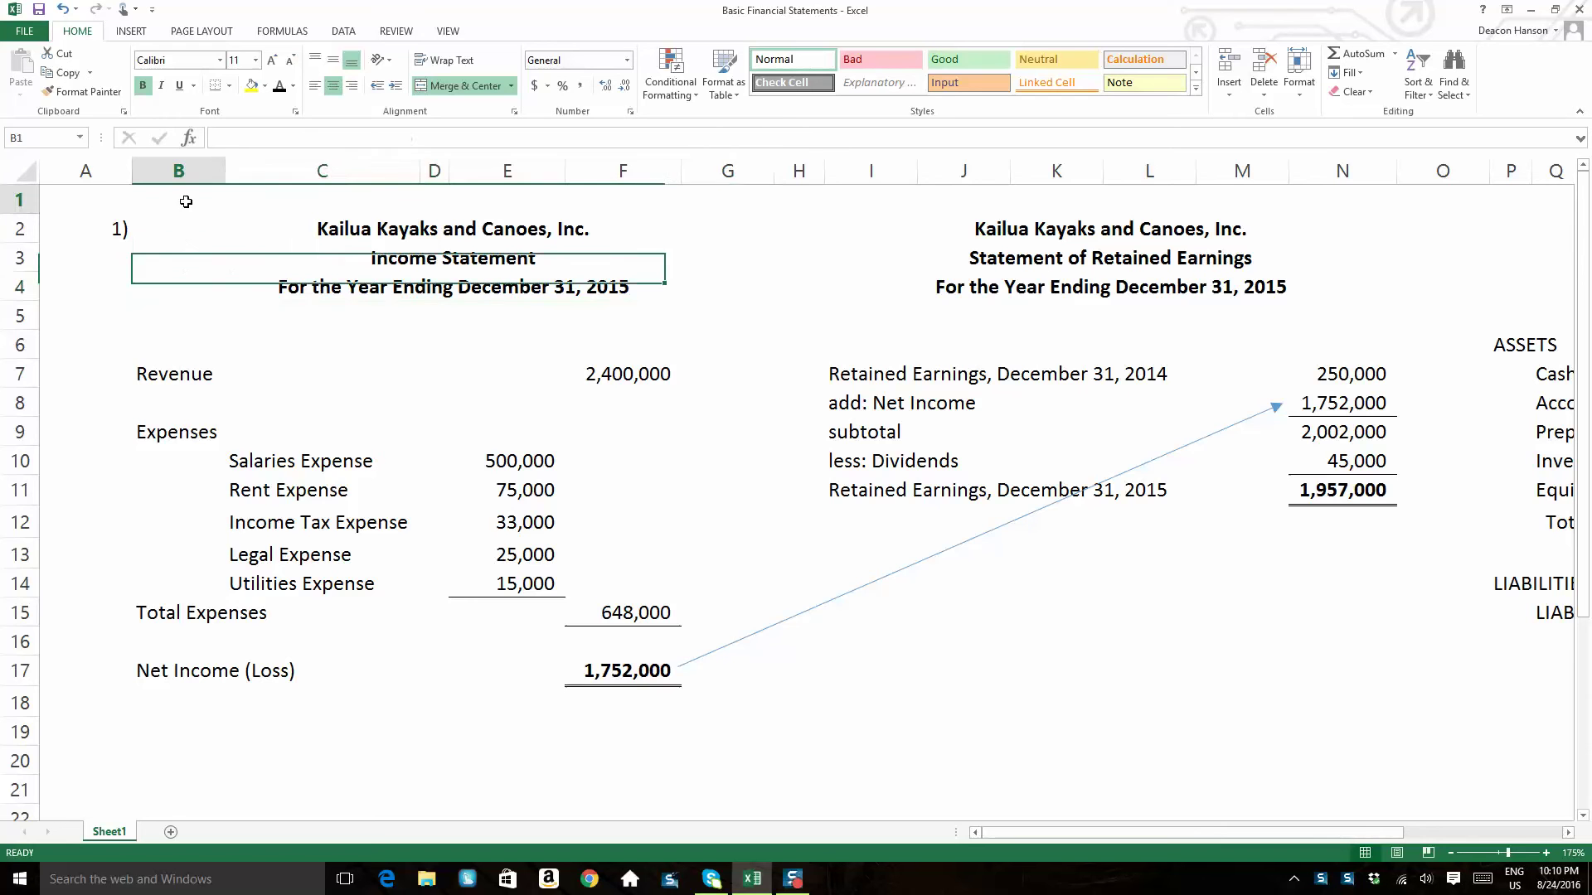
pyautogui.moveTo(185, 203); pyautogui.dragTo(1128, 752)
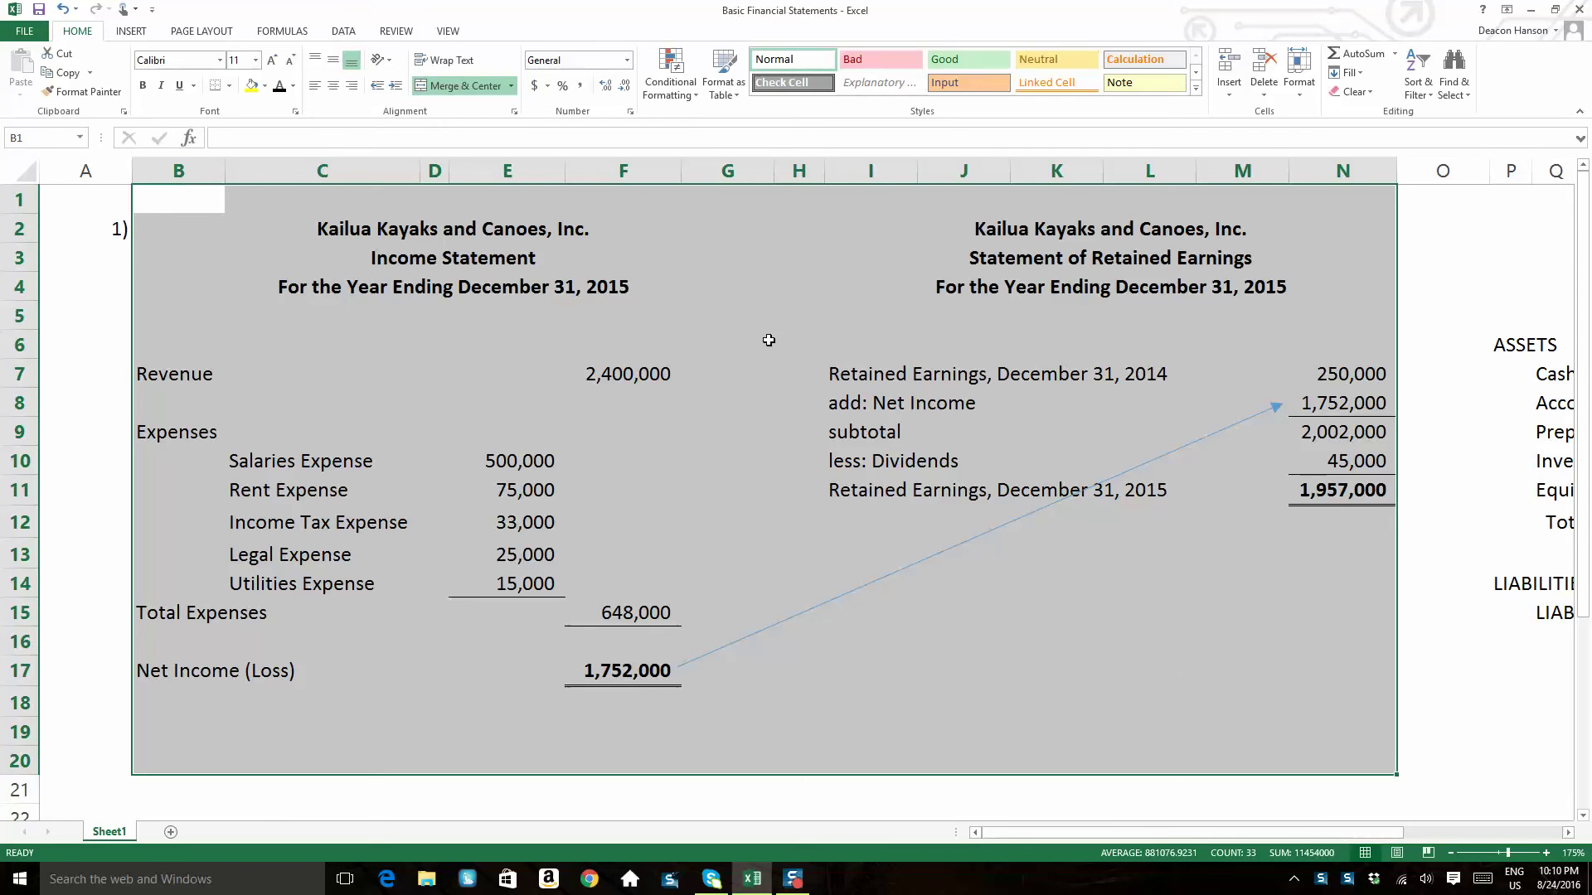
pyautogui.click(871, 315)
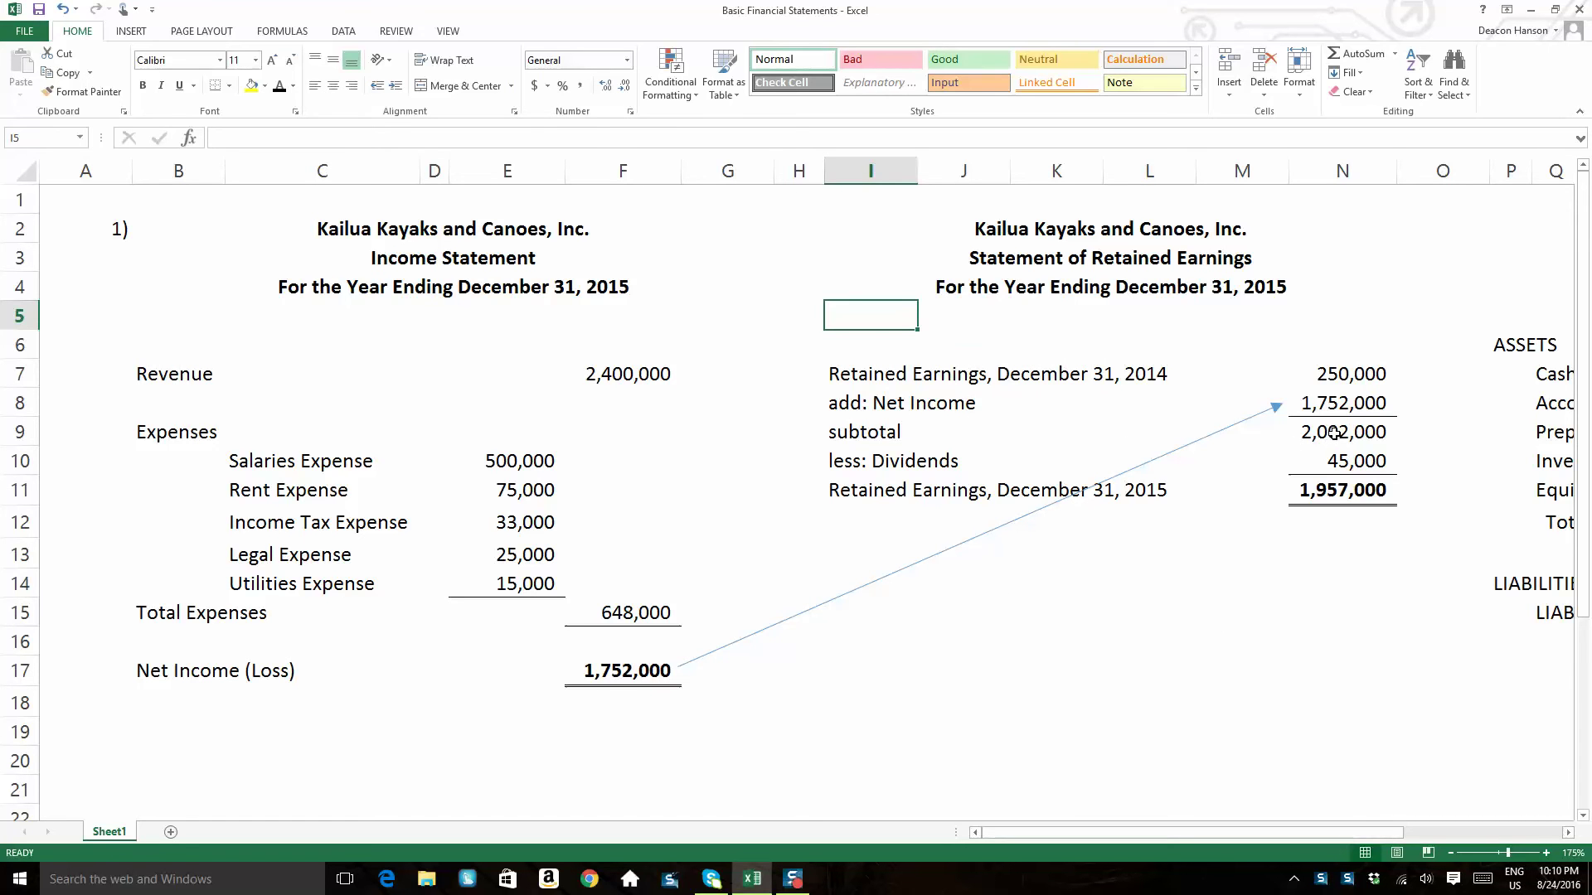
pyautogui.moveTo(1333, 432); pyautogui.dragTo(864, 372)
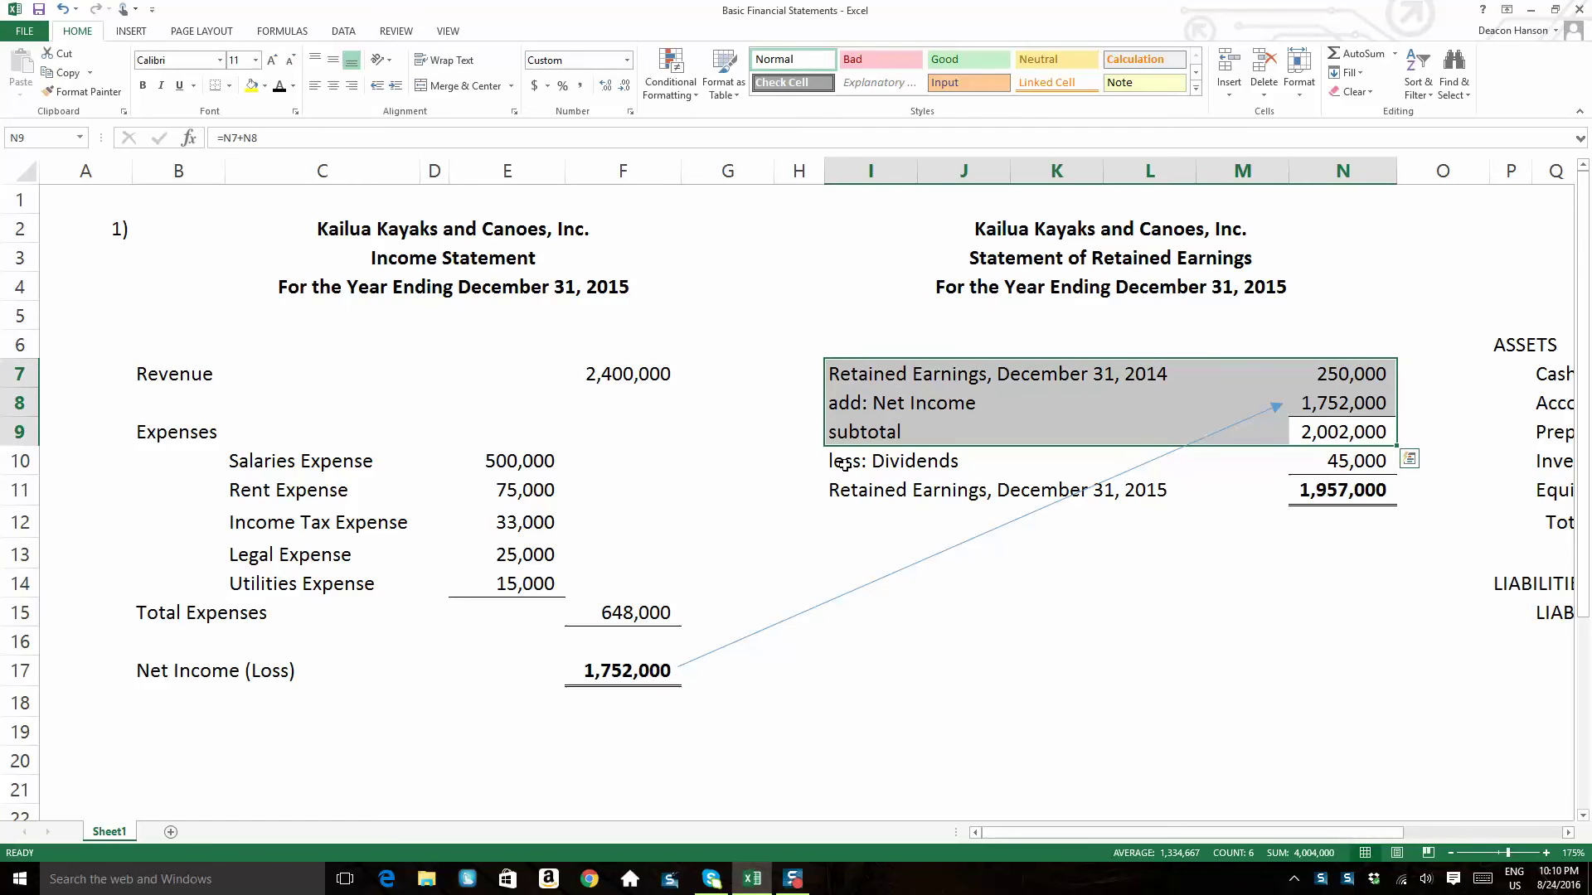
pyautogui.moveTo(843, 465); pyautogui.dragTo(1323, 456)
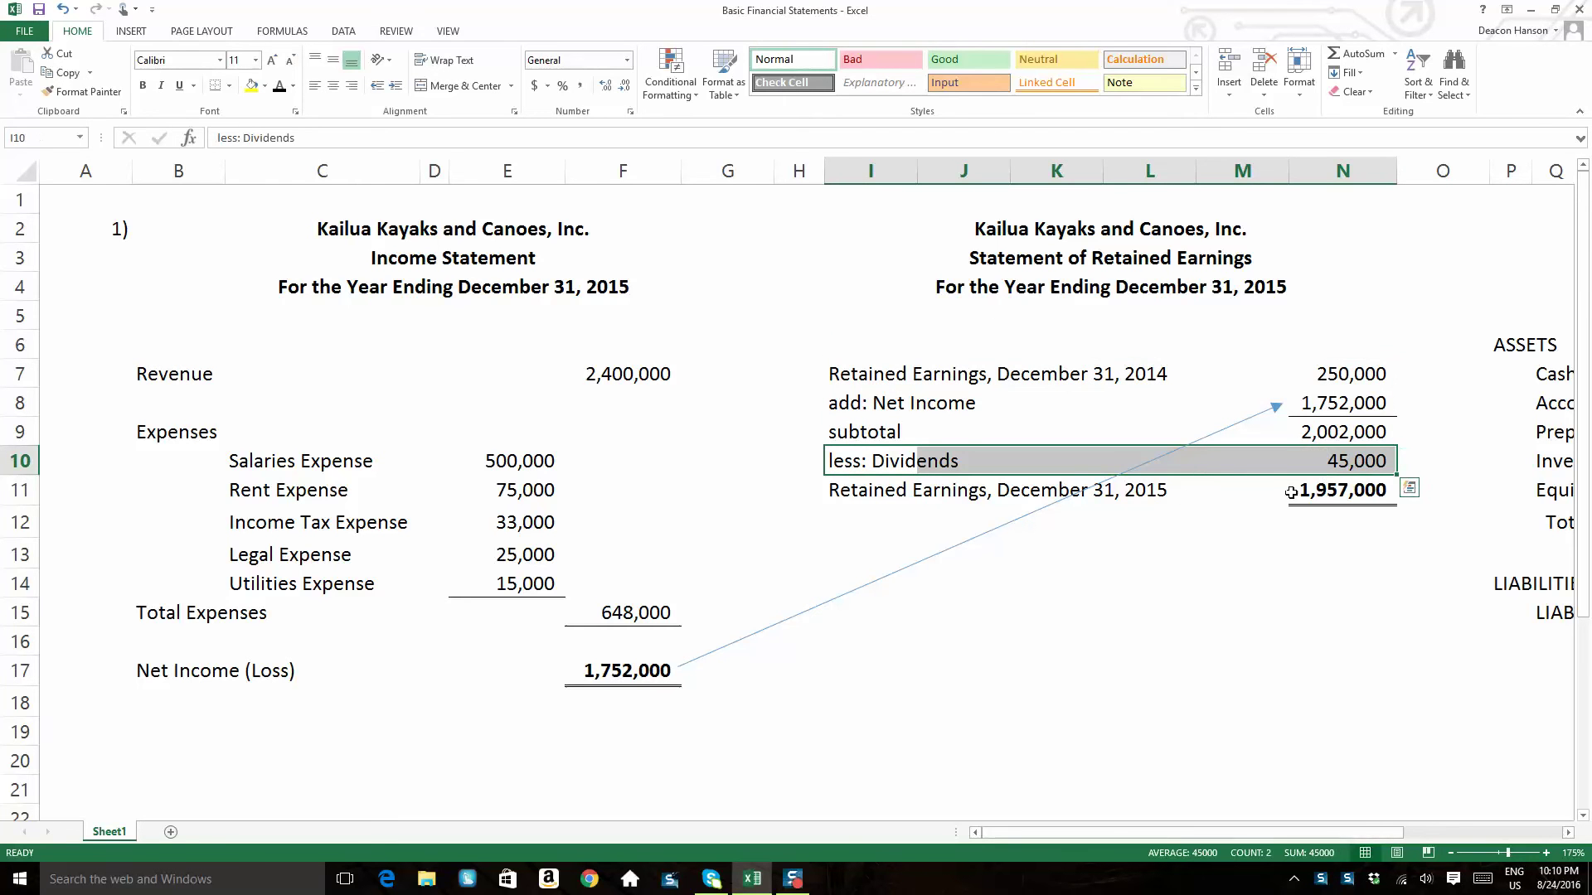
pyautogui.moveTo(867, 493); pyautogui.dragTo(1336, 498)
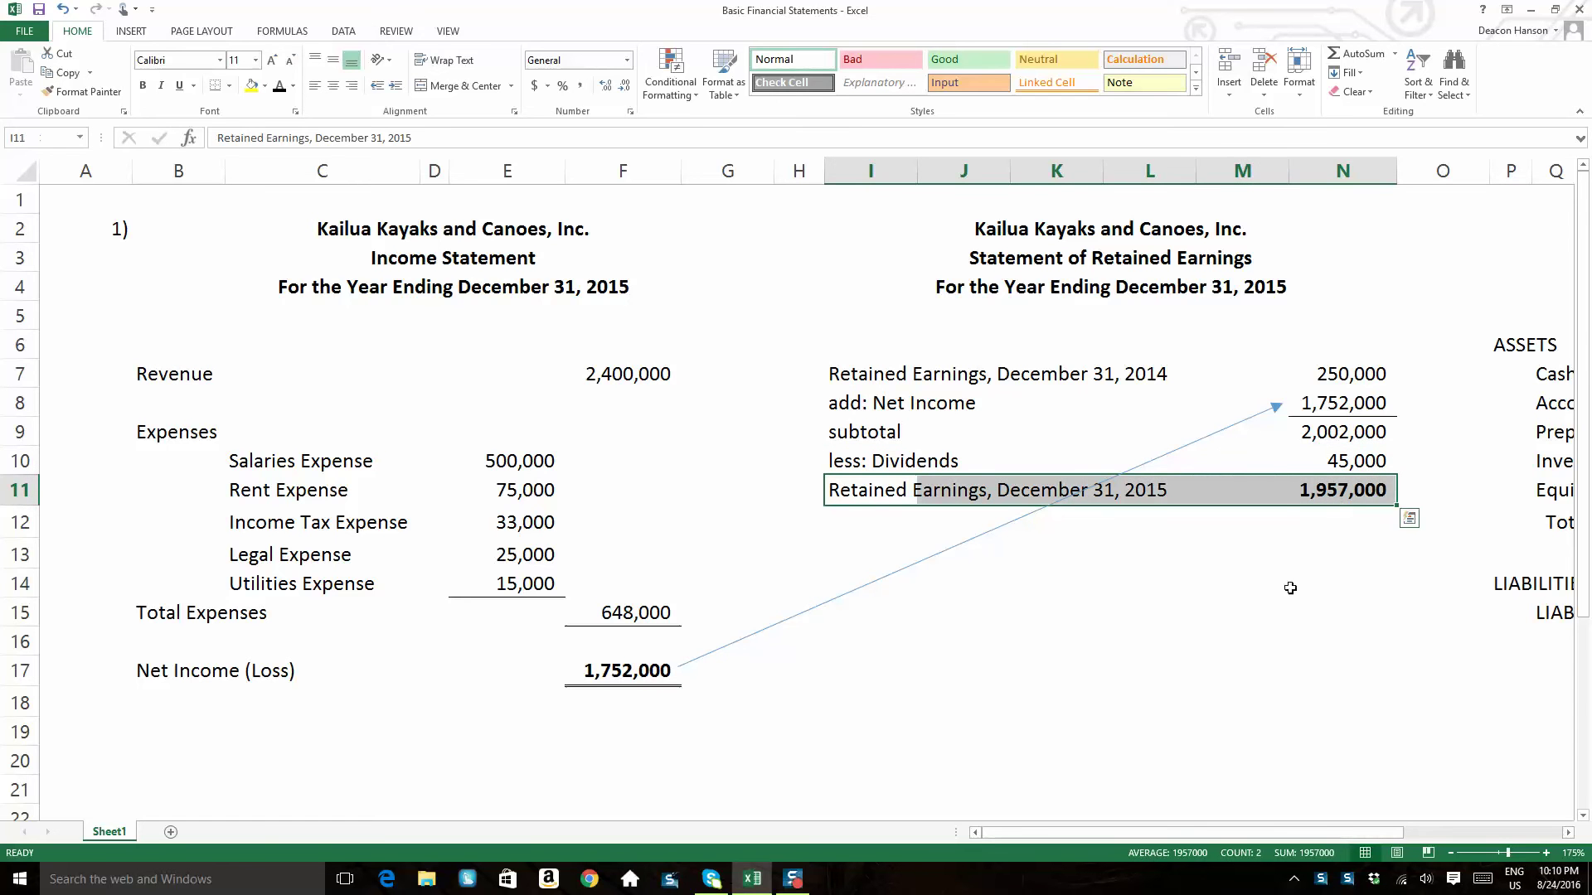
pyautogui.click(886, 496)
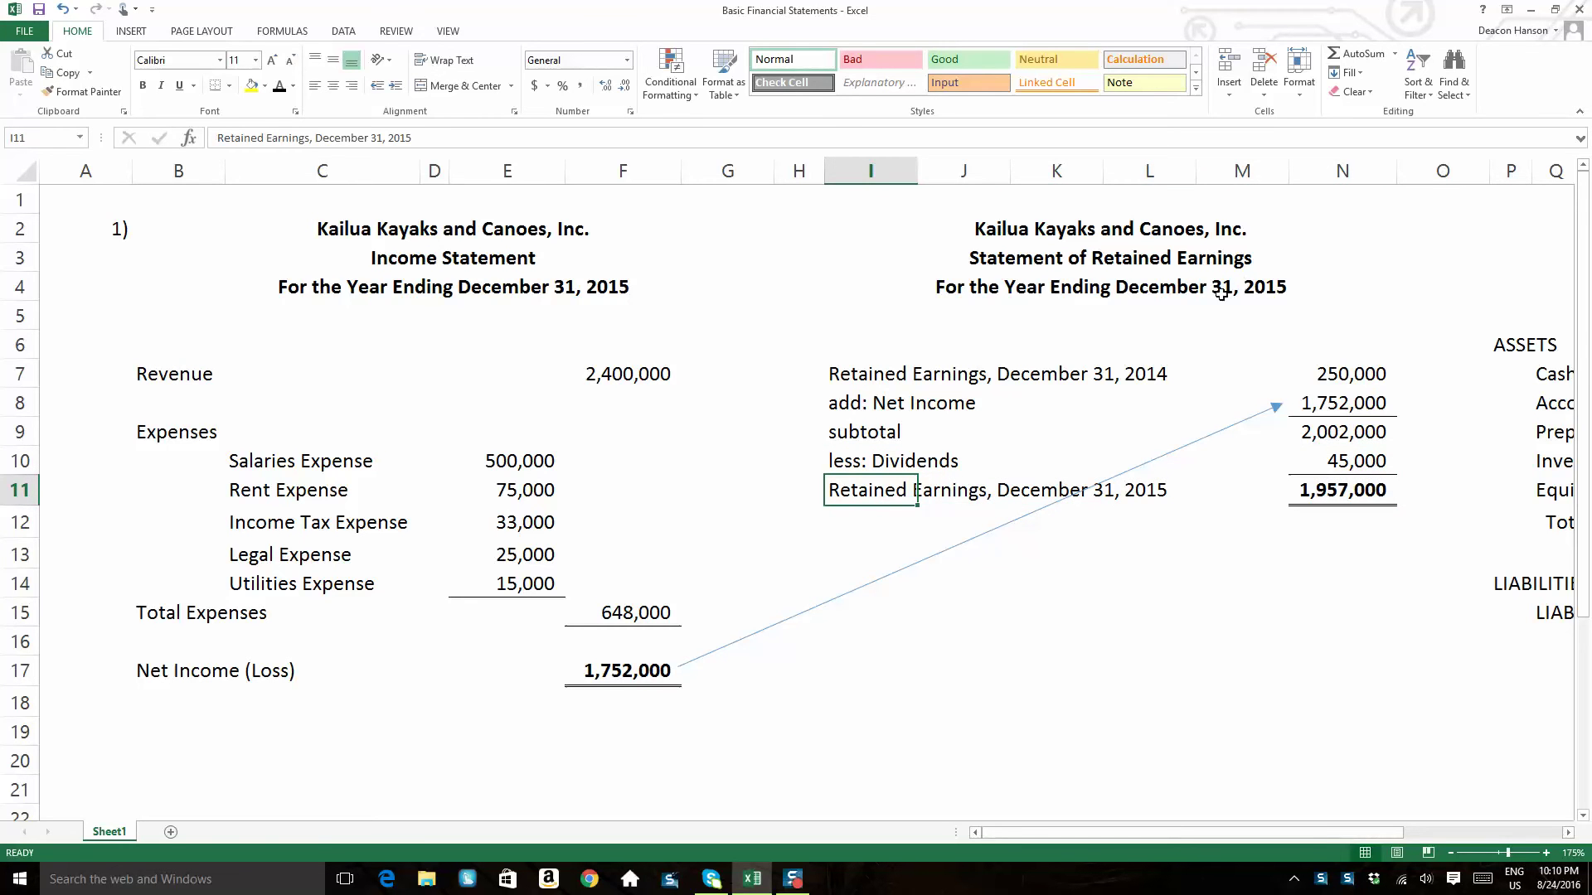
pyautogui.click(955, 282)
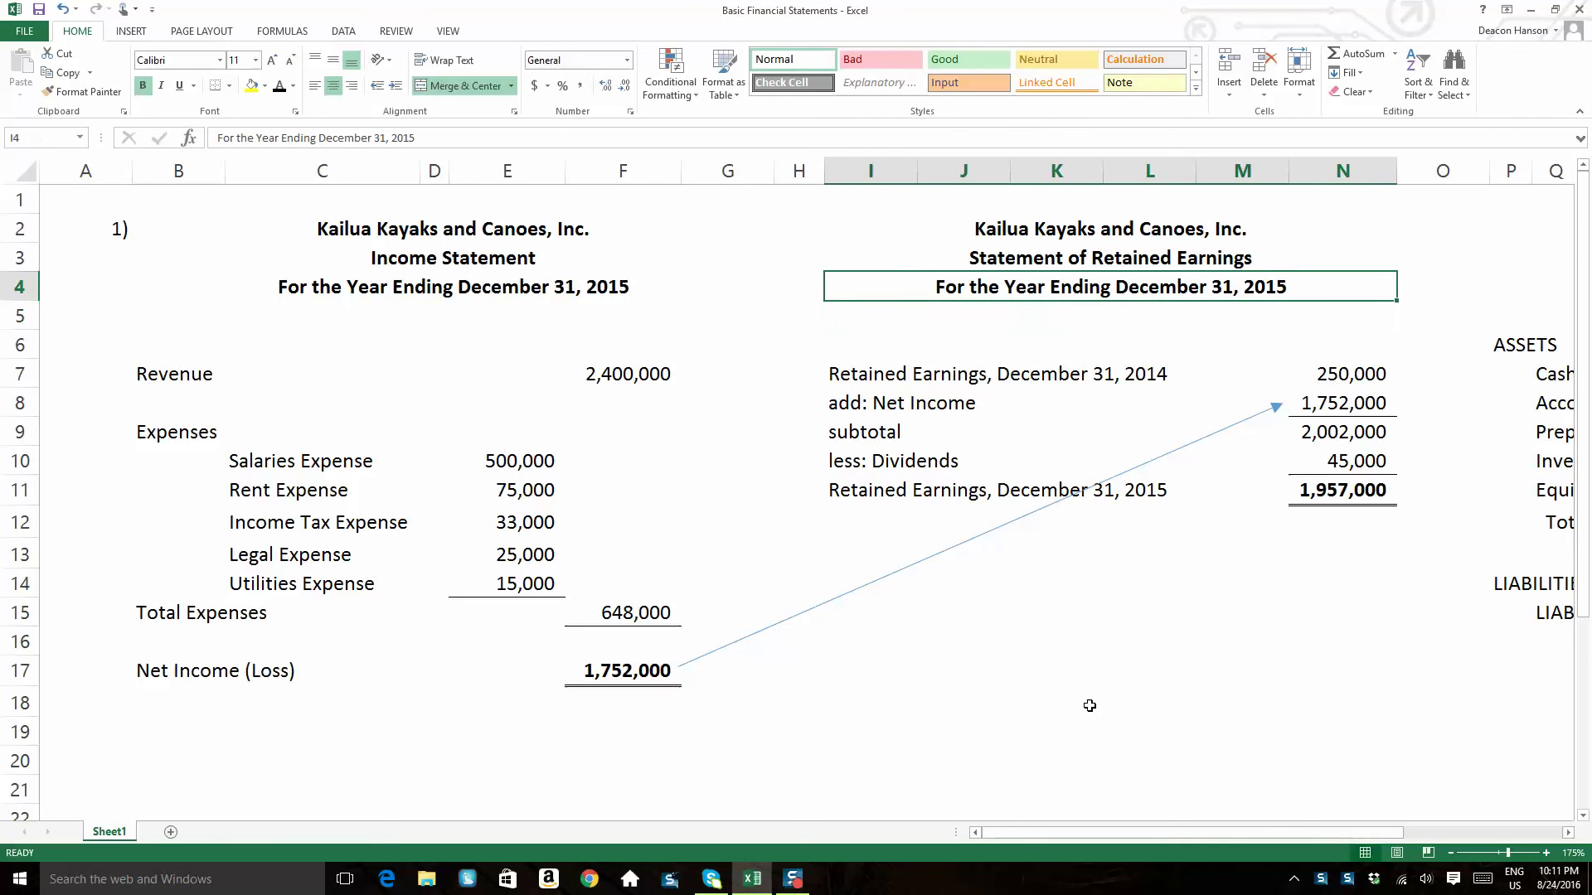
# Enter '2)' in H2 and scroll right until the Balance Sheet is visible.
pyautogui.click(746, 234)
pyautogui.click(804, 228)
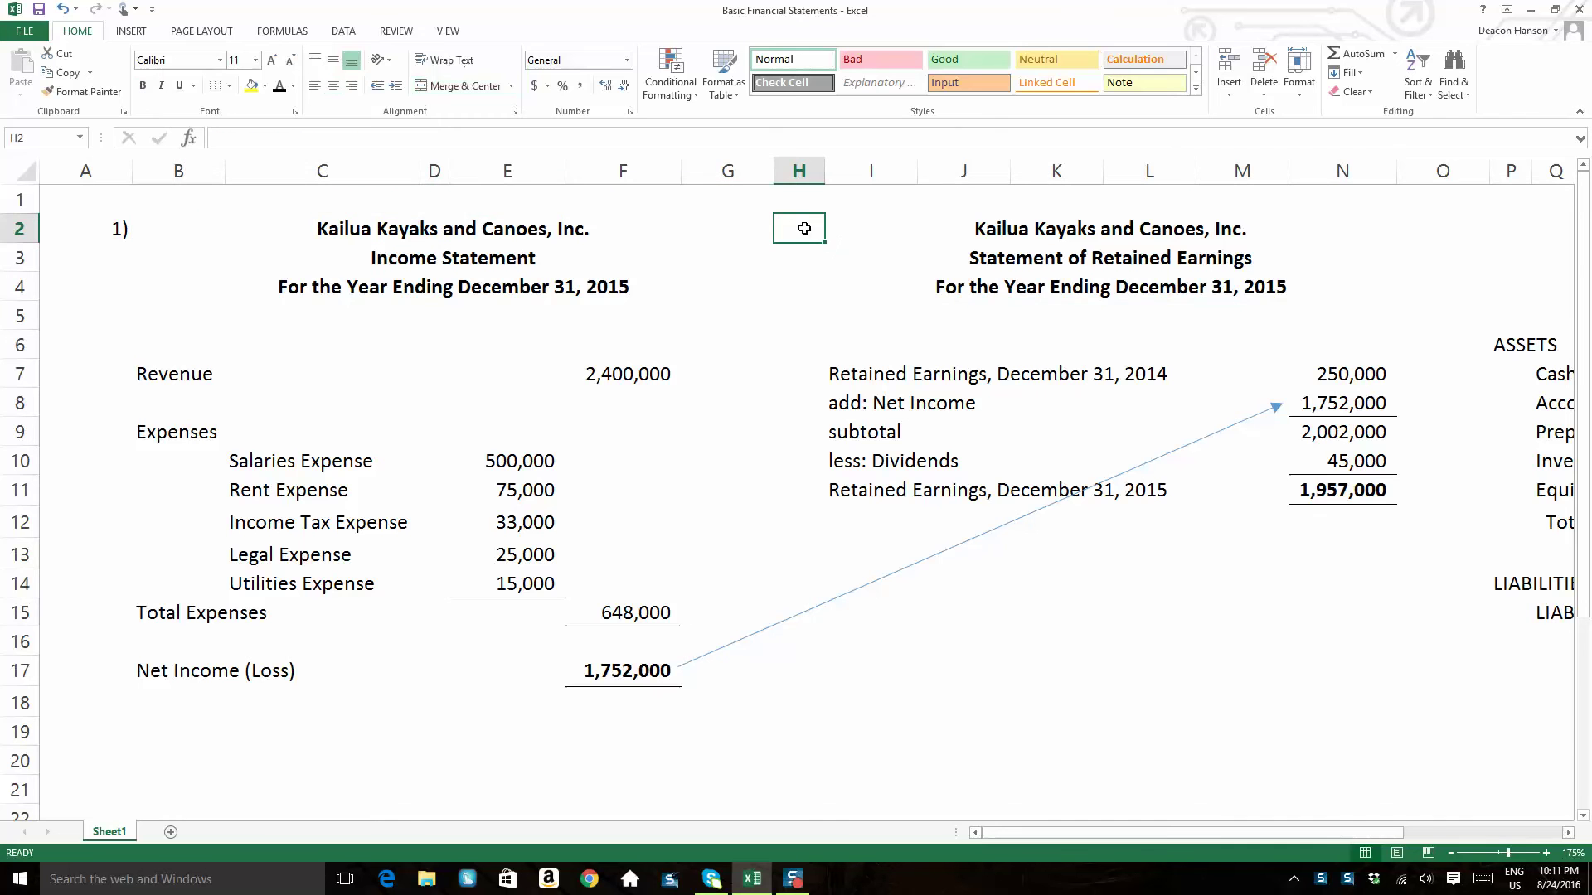
pyautogui.write('2')
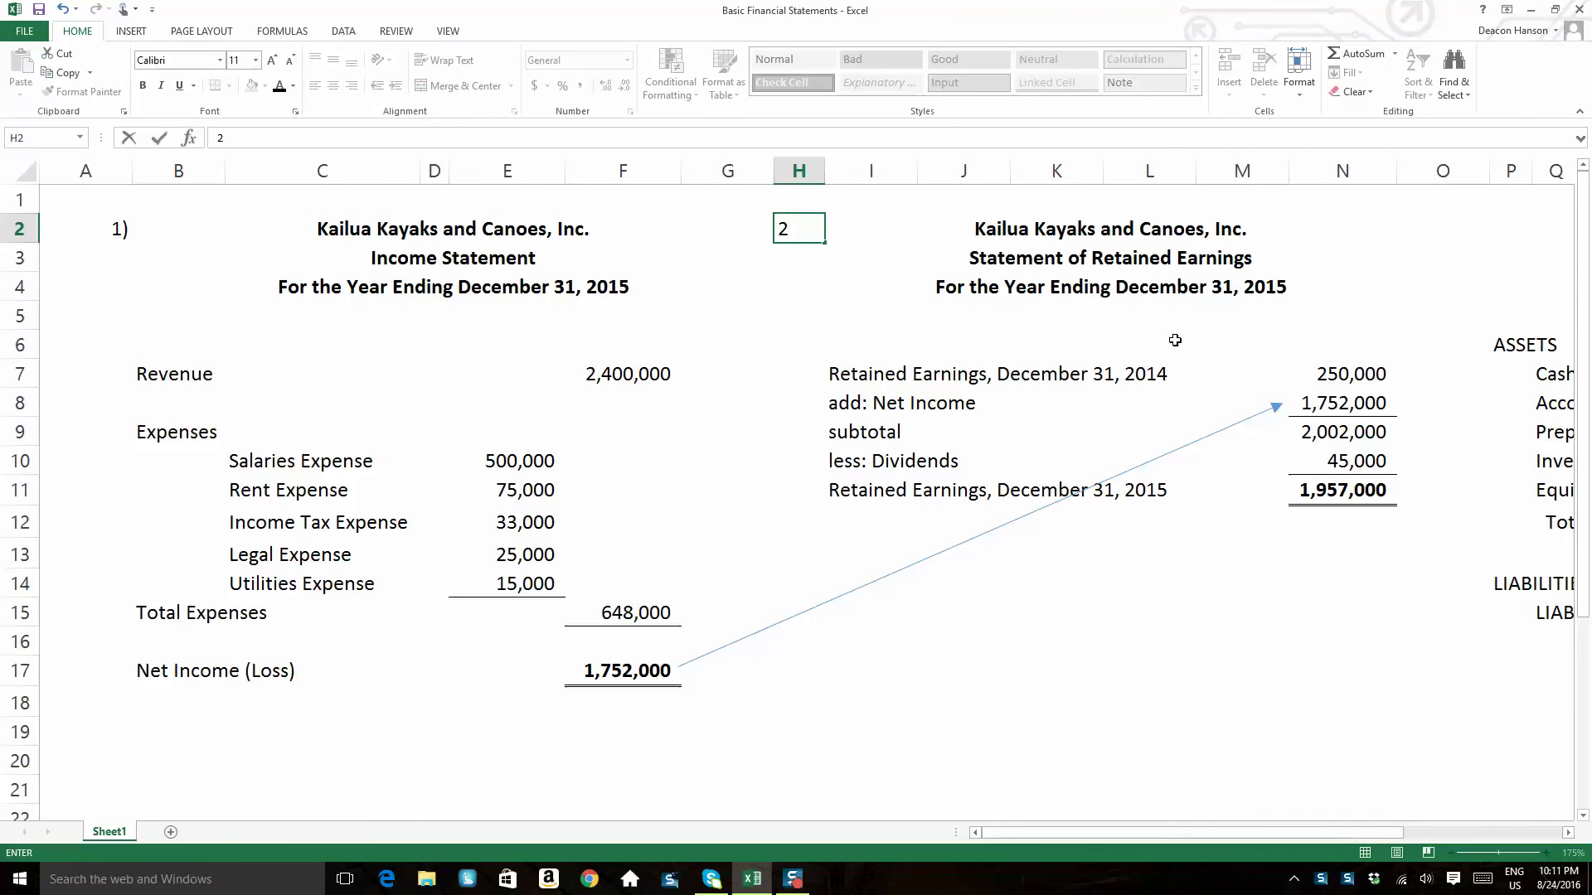
pyautogui.press('Return')
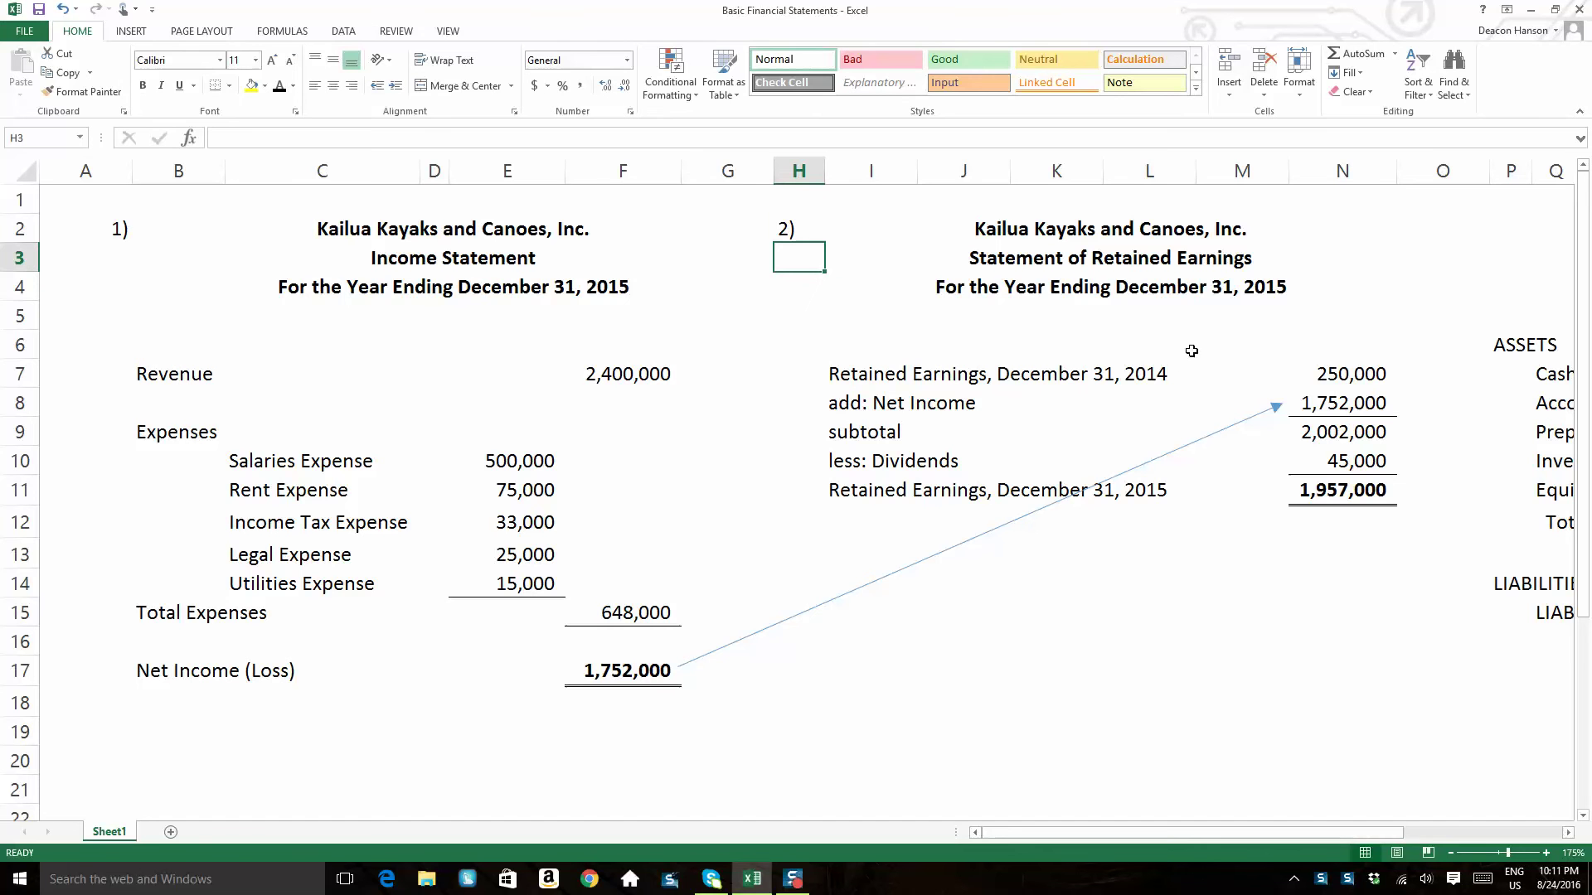
pyautogui.click(1570, 838)
pyautogui.moveTo(1570, 839); pyautogui.dragTo(1571, 839)
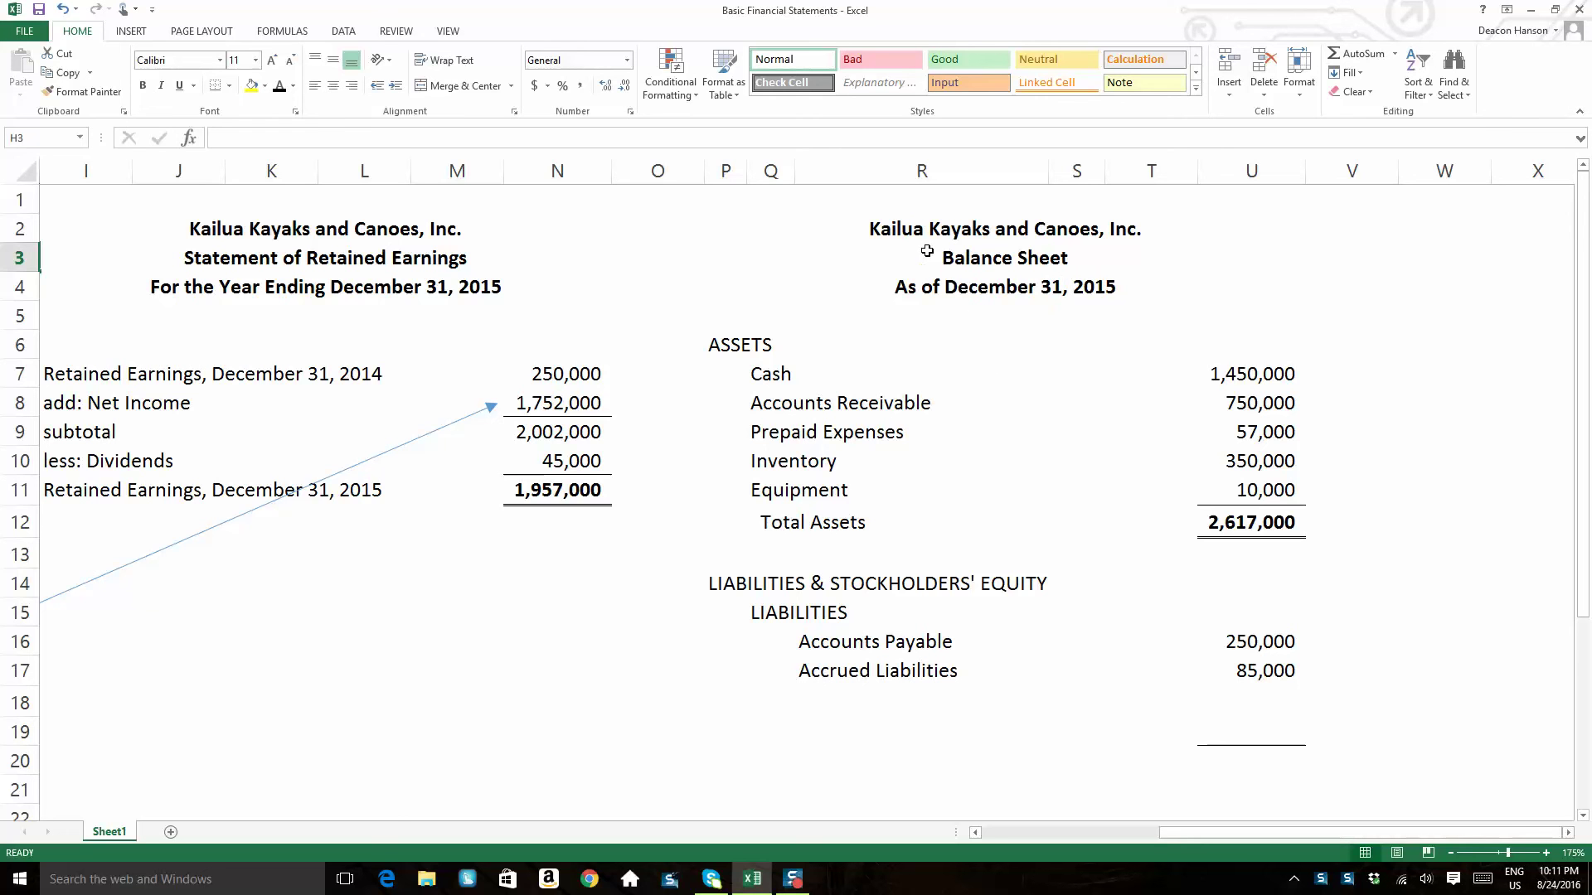
pyautogui.click(897, 230)
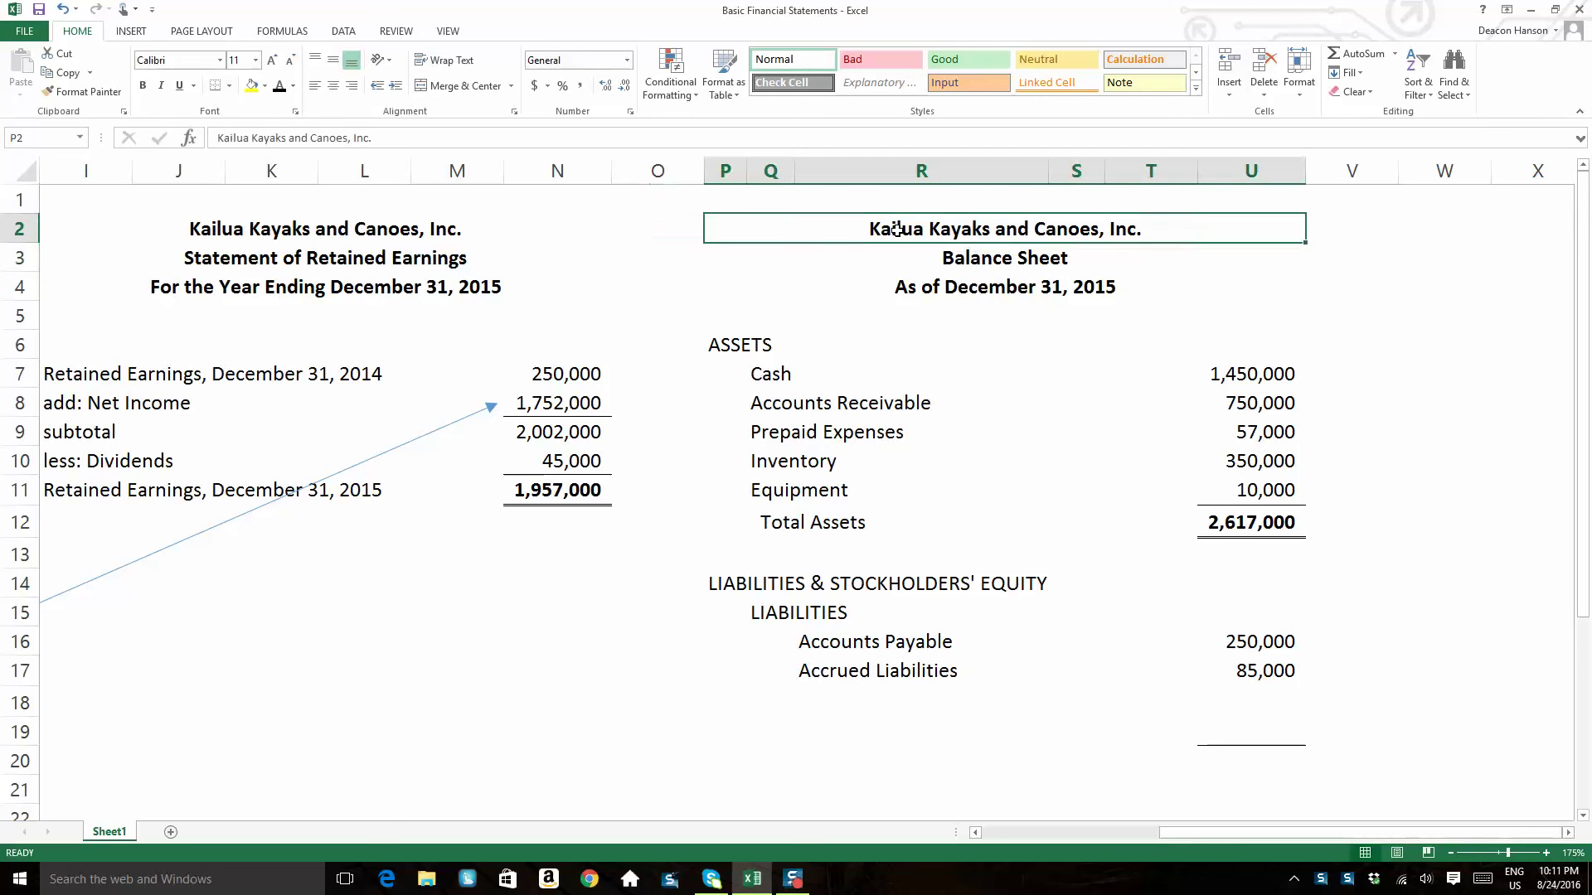
pyautogui.moveTo(896, 230); pyautogui.dragTo(904, 255)
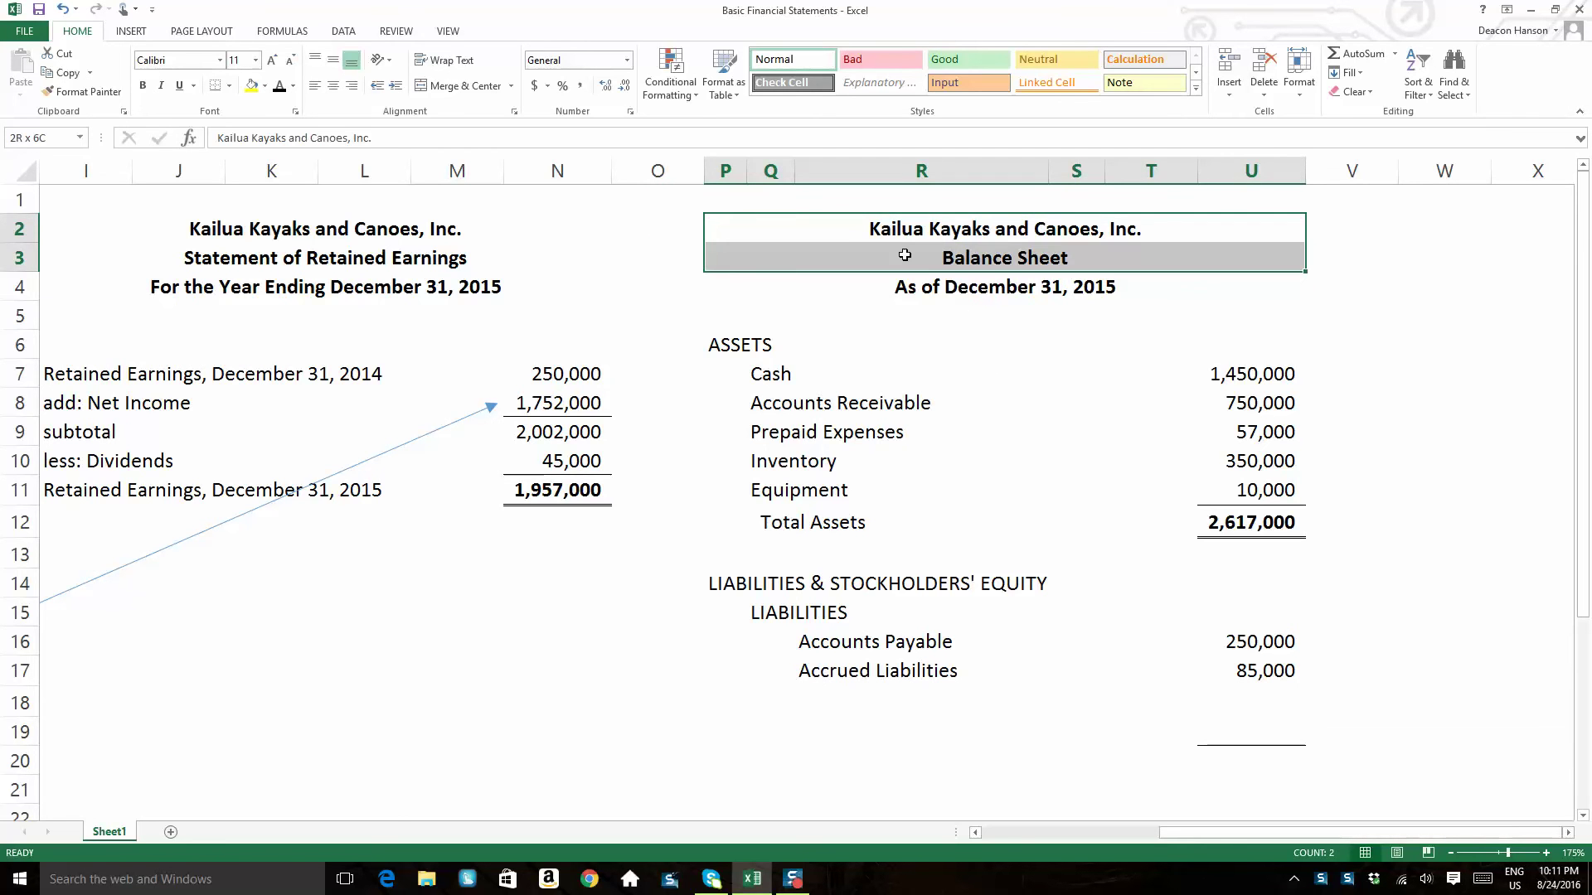
pyautogui.click(920, 288)
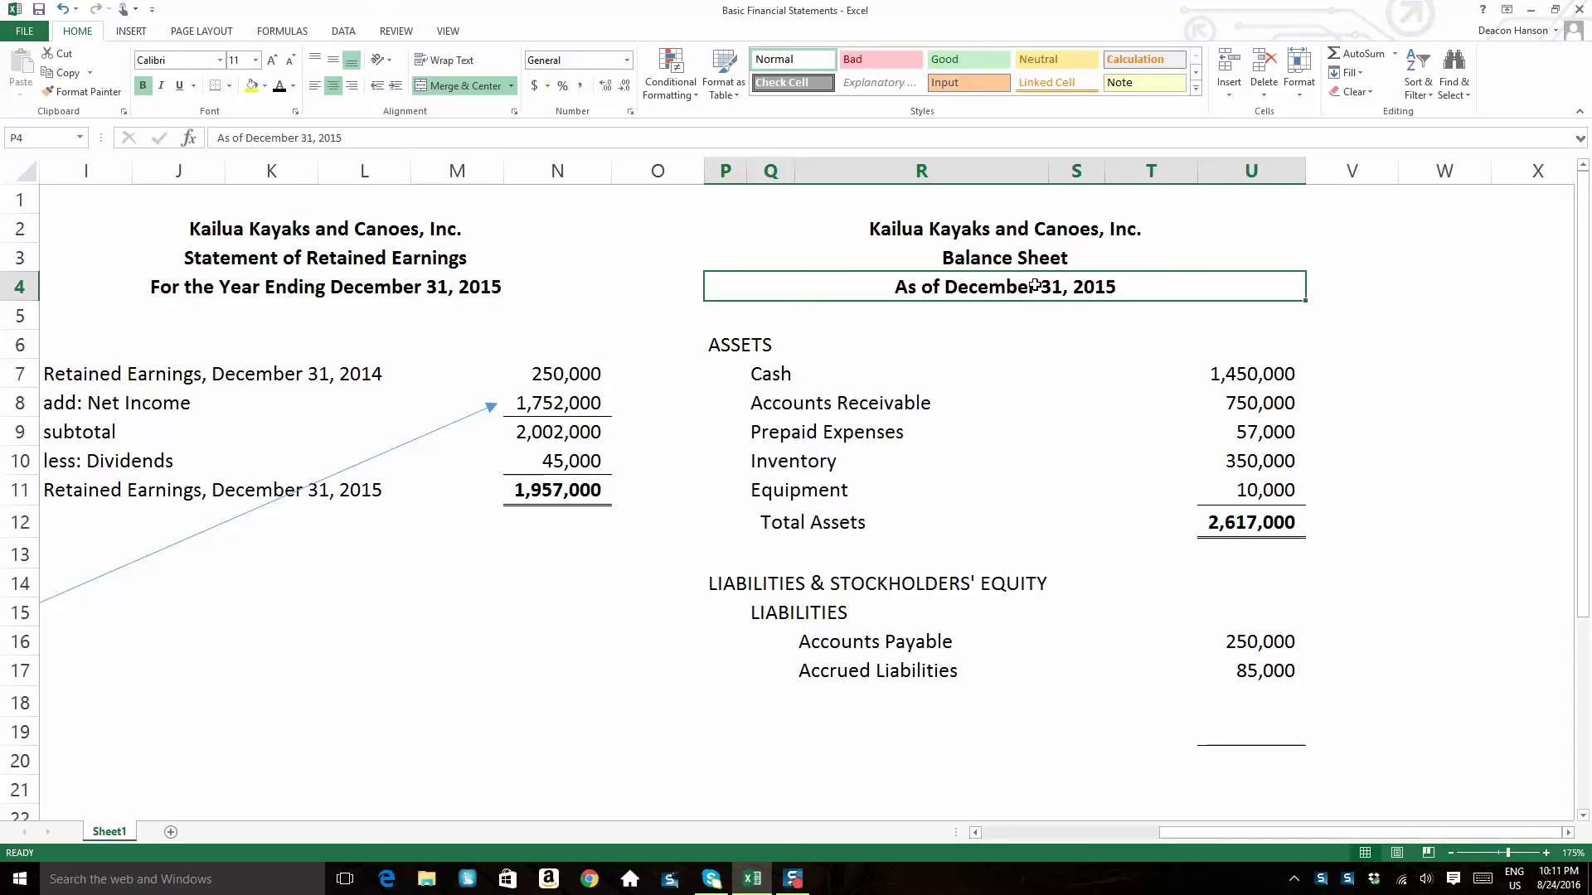
pyautogui.moveTo(783, 374); pyautogui.dragTo(780, 535)
pyautogui.click(1259, 423)
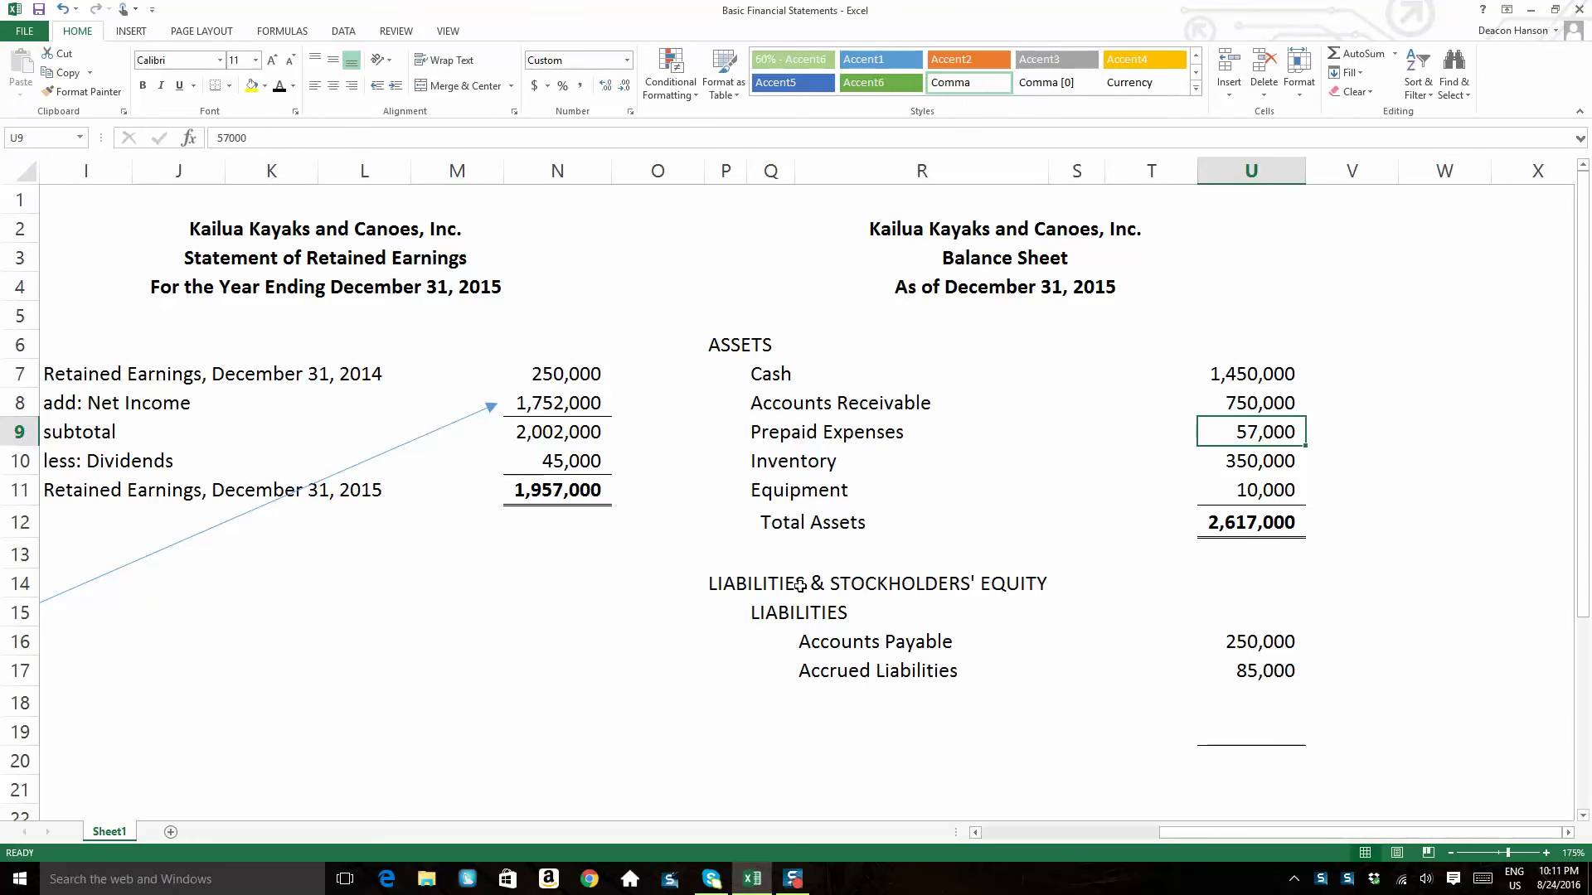
pyautogui.moveTo(715, 582); pyautogui.dragTo(1308, 768)
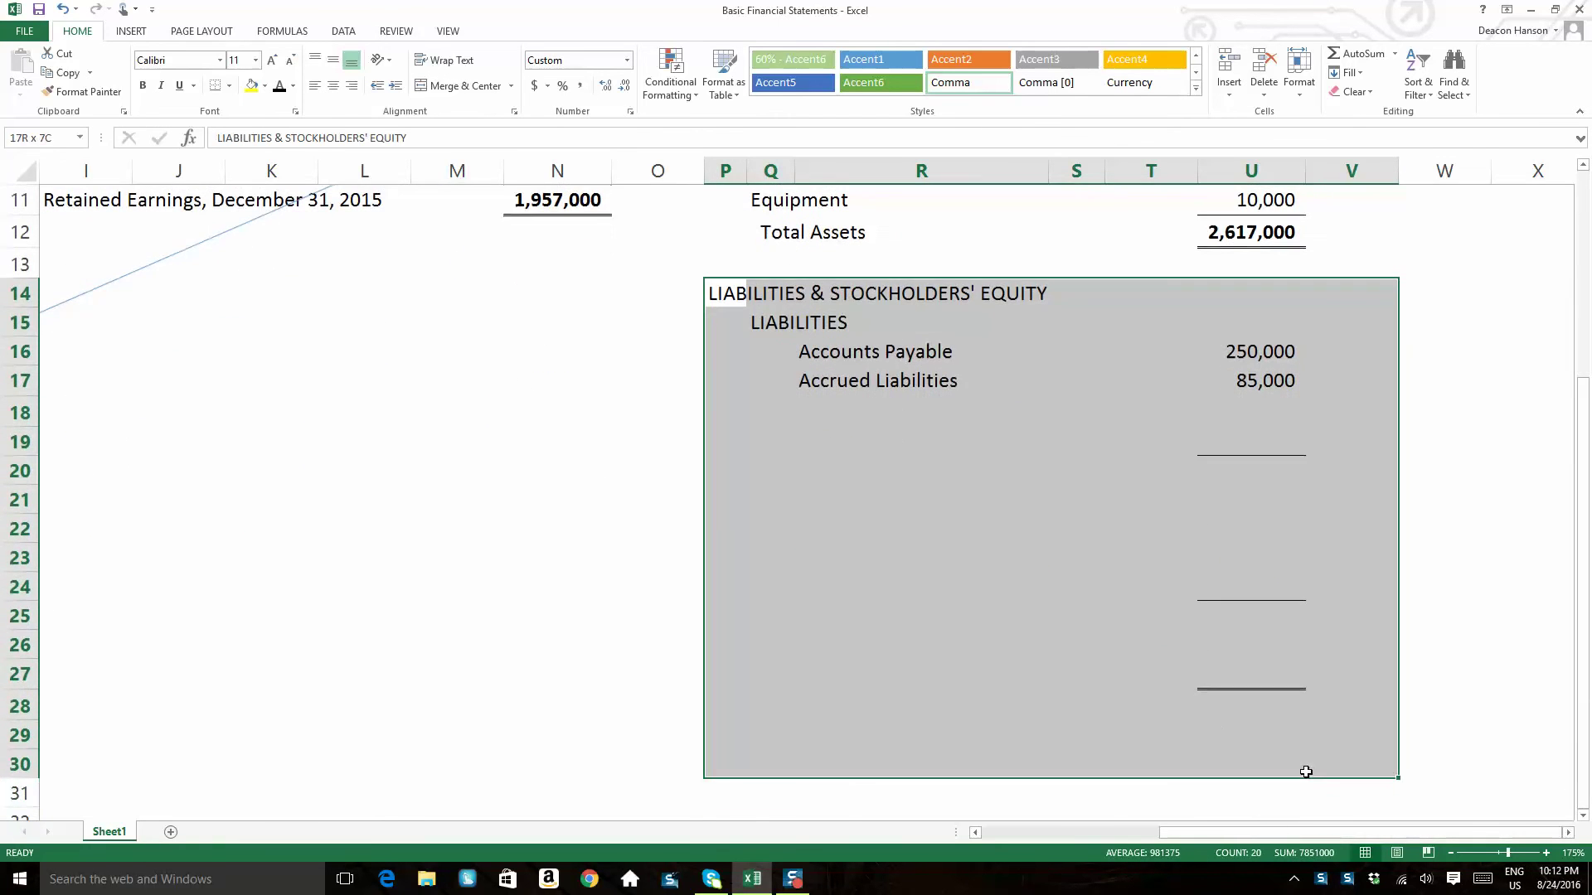
# Make the liabilities and equity text Automatic black and AutoFit columns U and N.
pyautogui.click(293, 85)
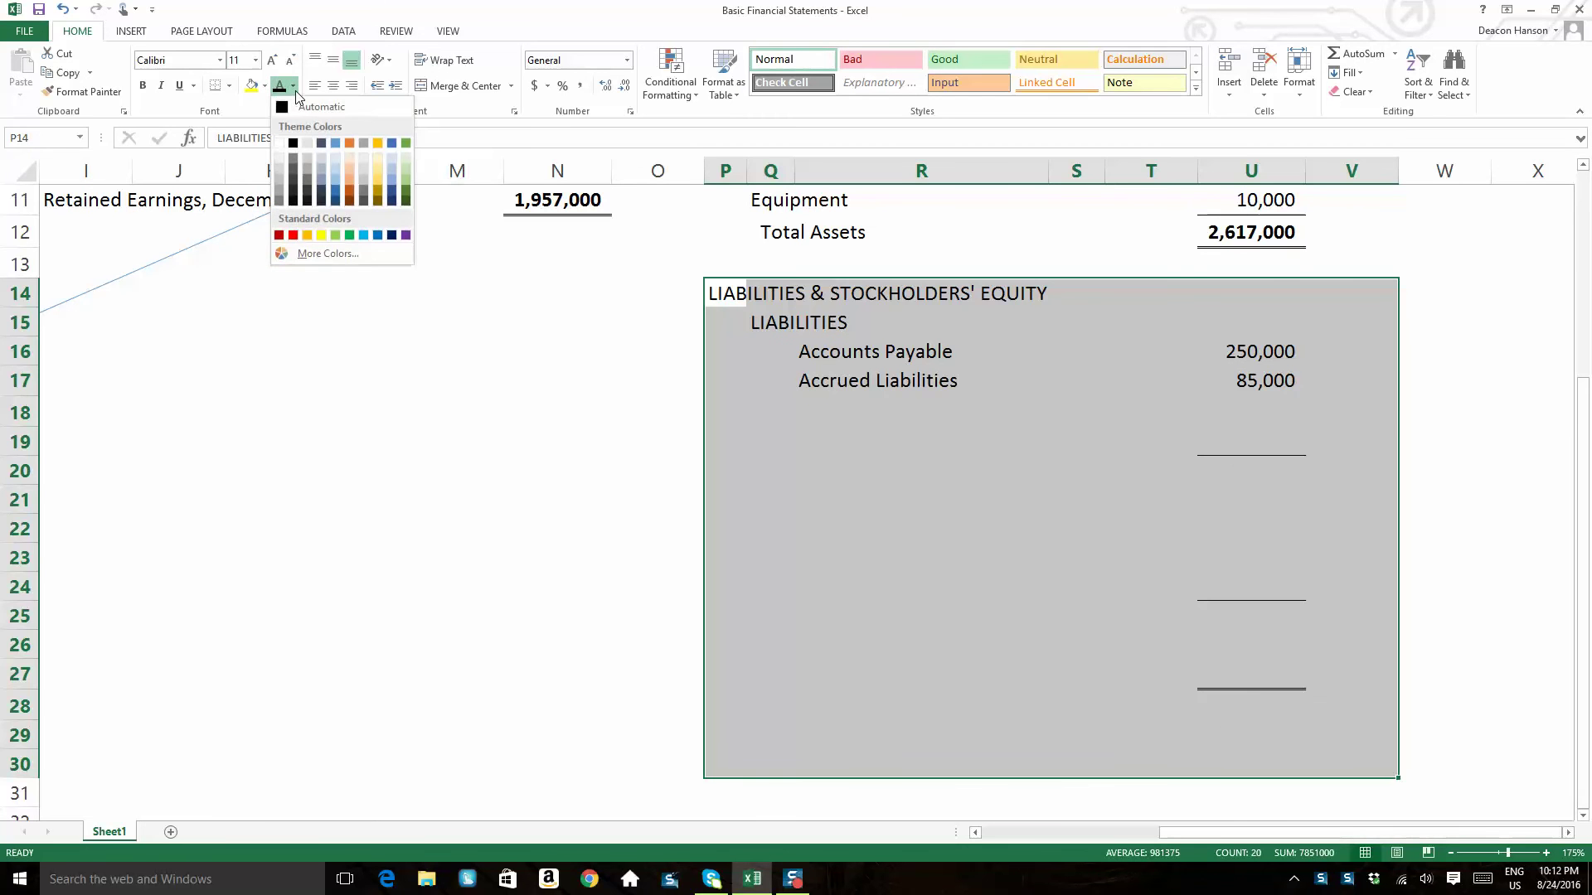
pyautogui.click(286, 110)
pyautogui.click(554, 381)
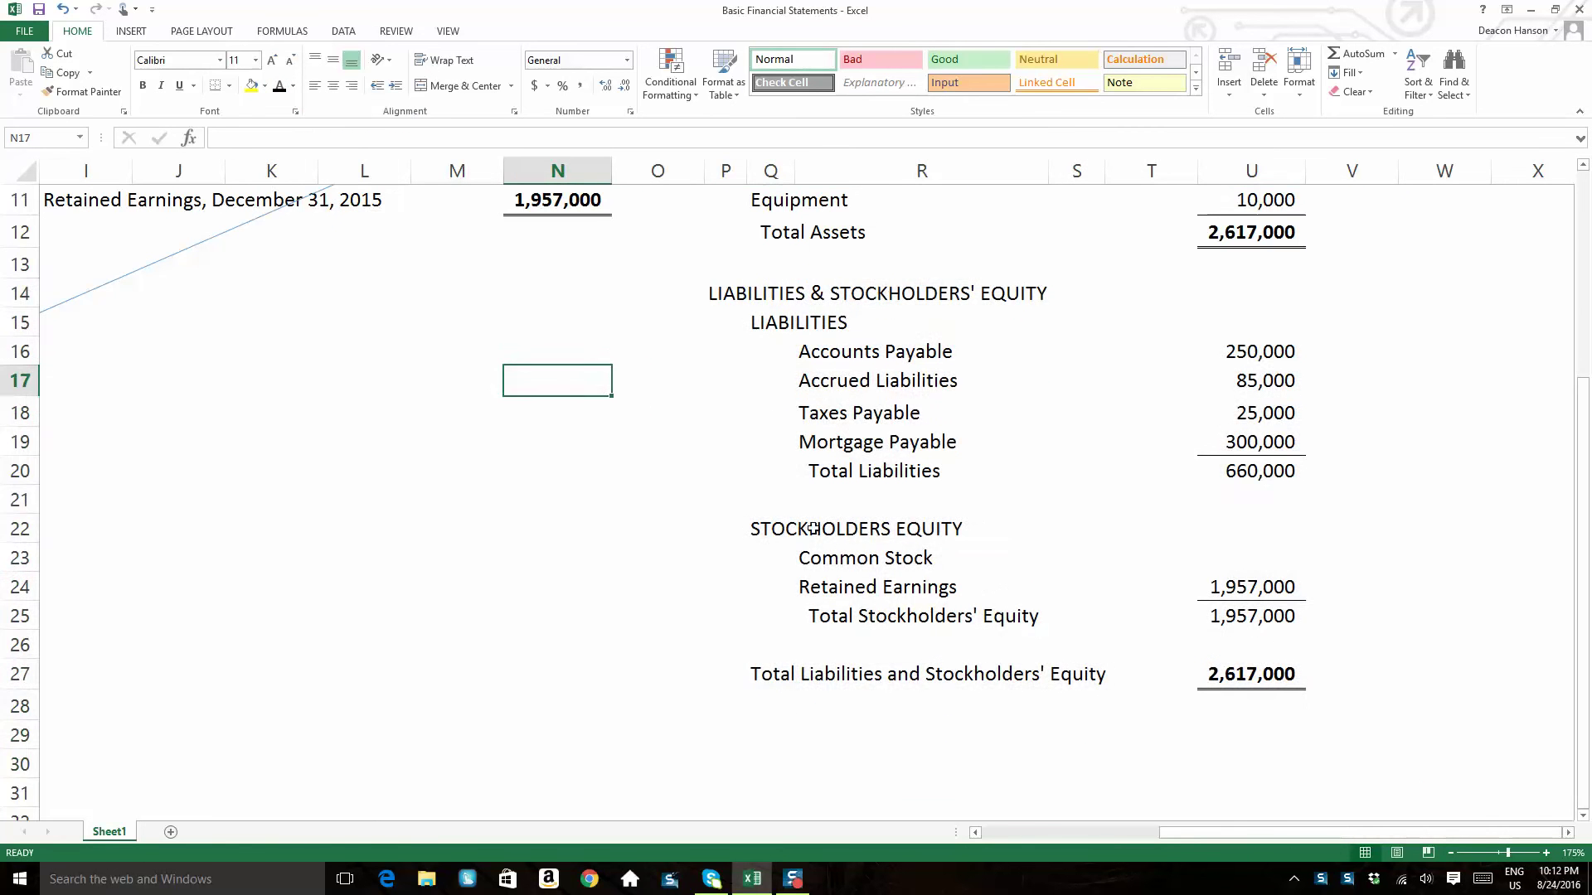
pyautogui.scroll(1, 814, 528)
pyautogui.scroll(-1, 813, 529)
pyautogui.scroll(-1, 814, 524)
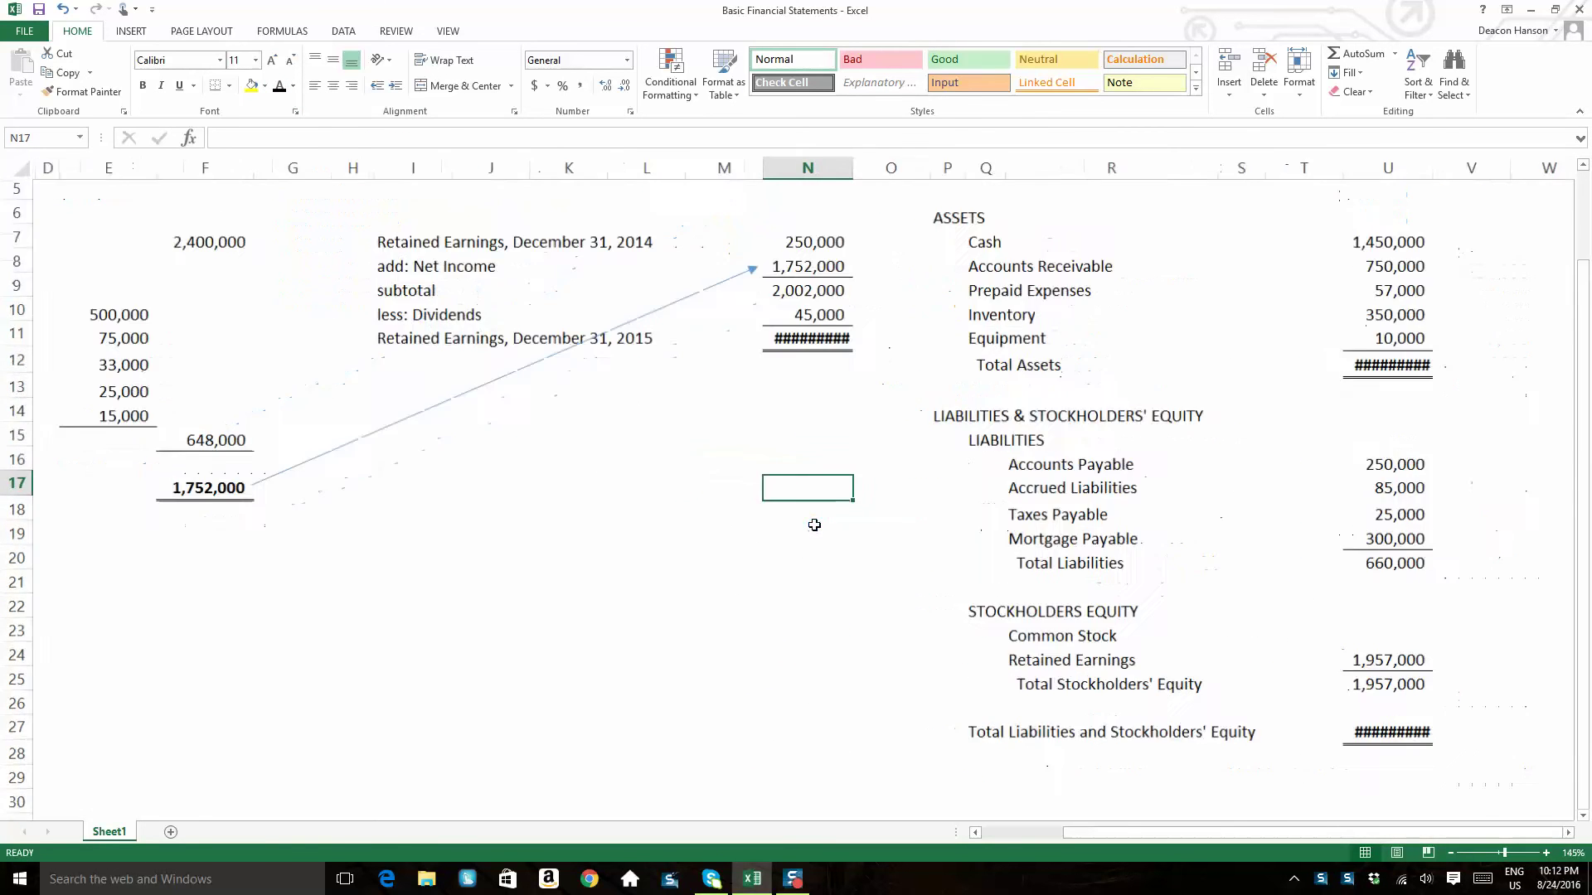
pyautogui.scroll(1, 814, 525)
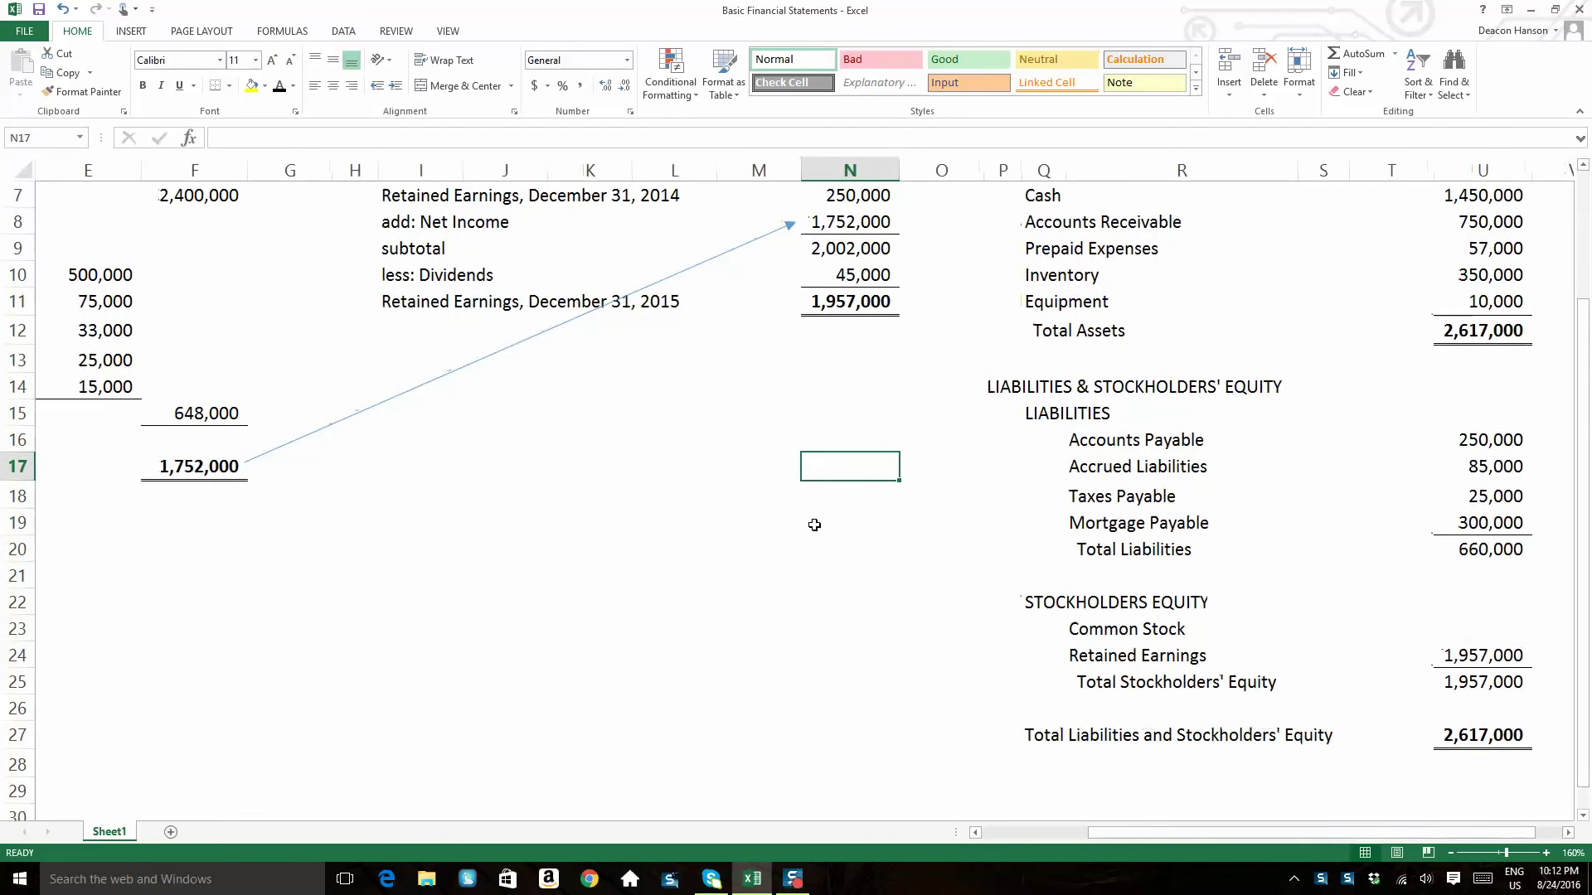
pyautogui.moveTo(1580, 453); pyautogui.dragTo(1580, 379)
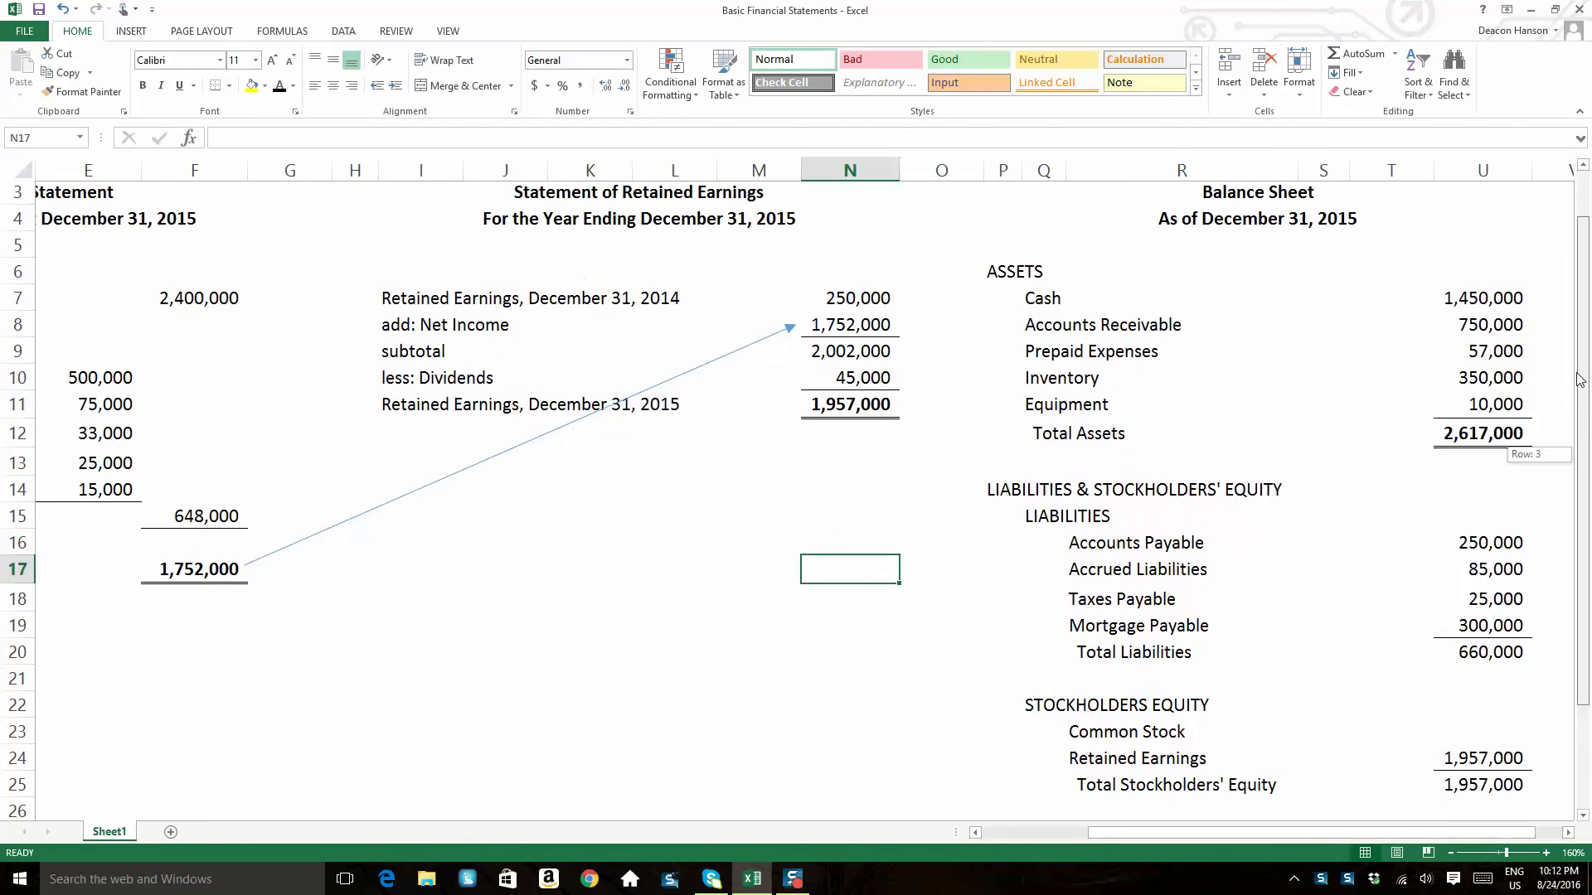
pyautogui.scroll(-1, 1105, 409)
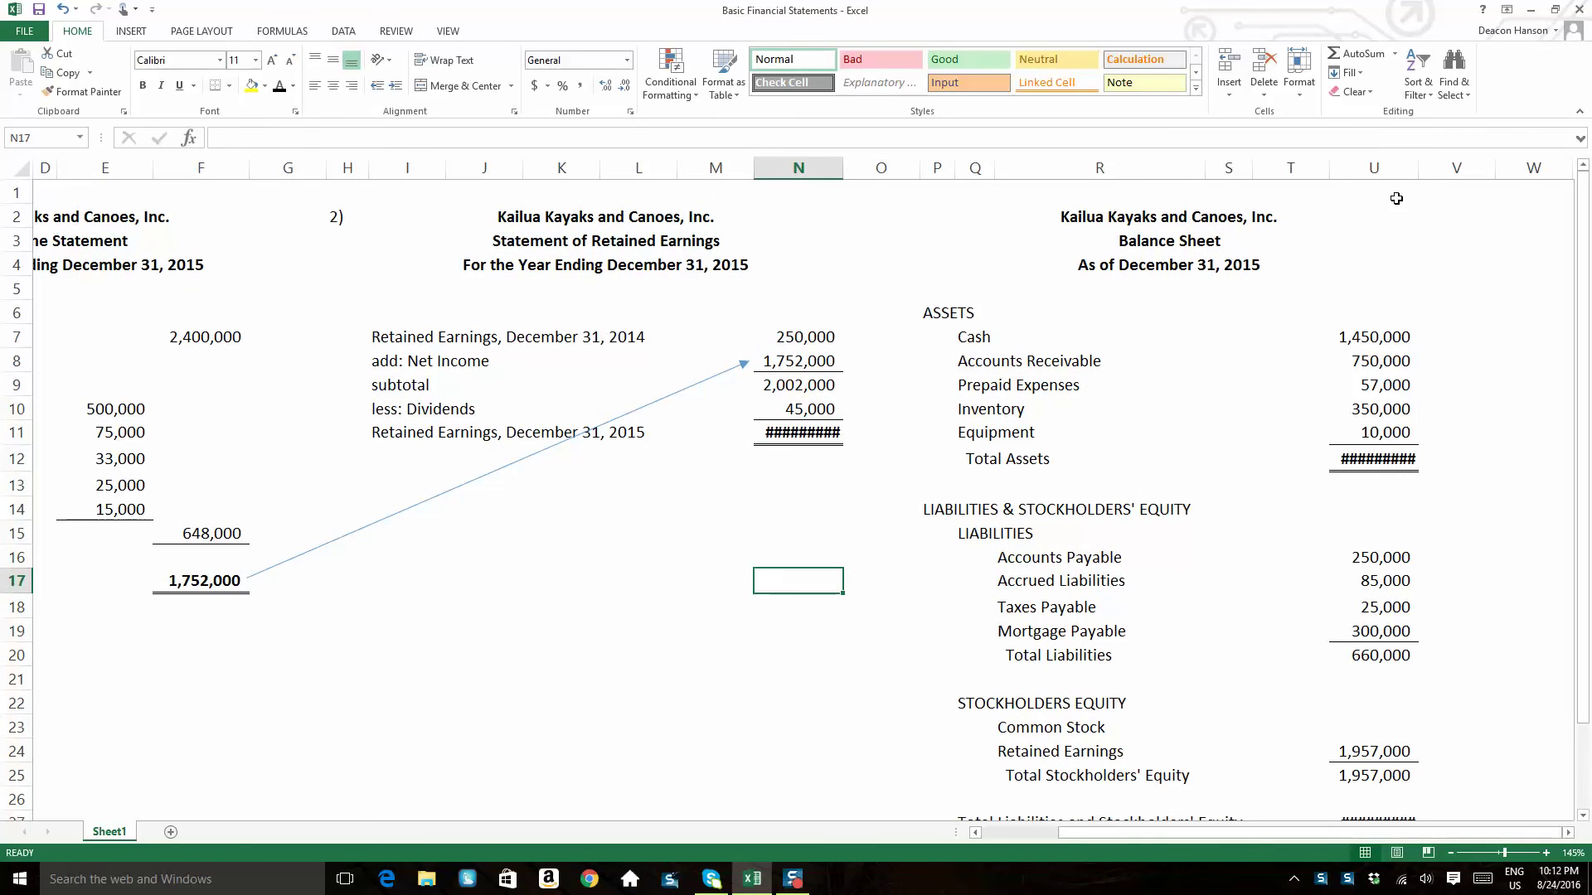
pyautogui.doubleClick(1417, 172)
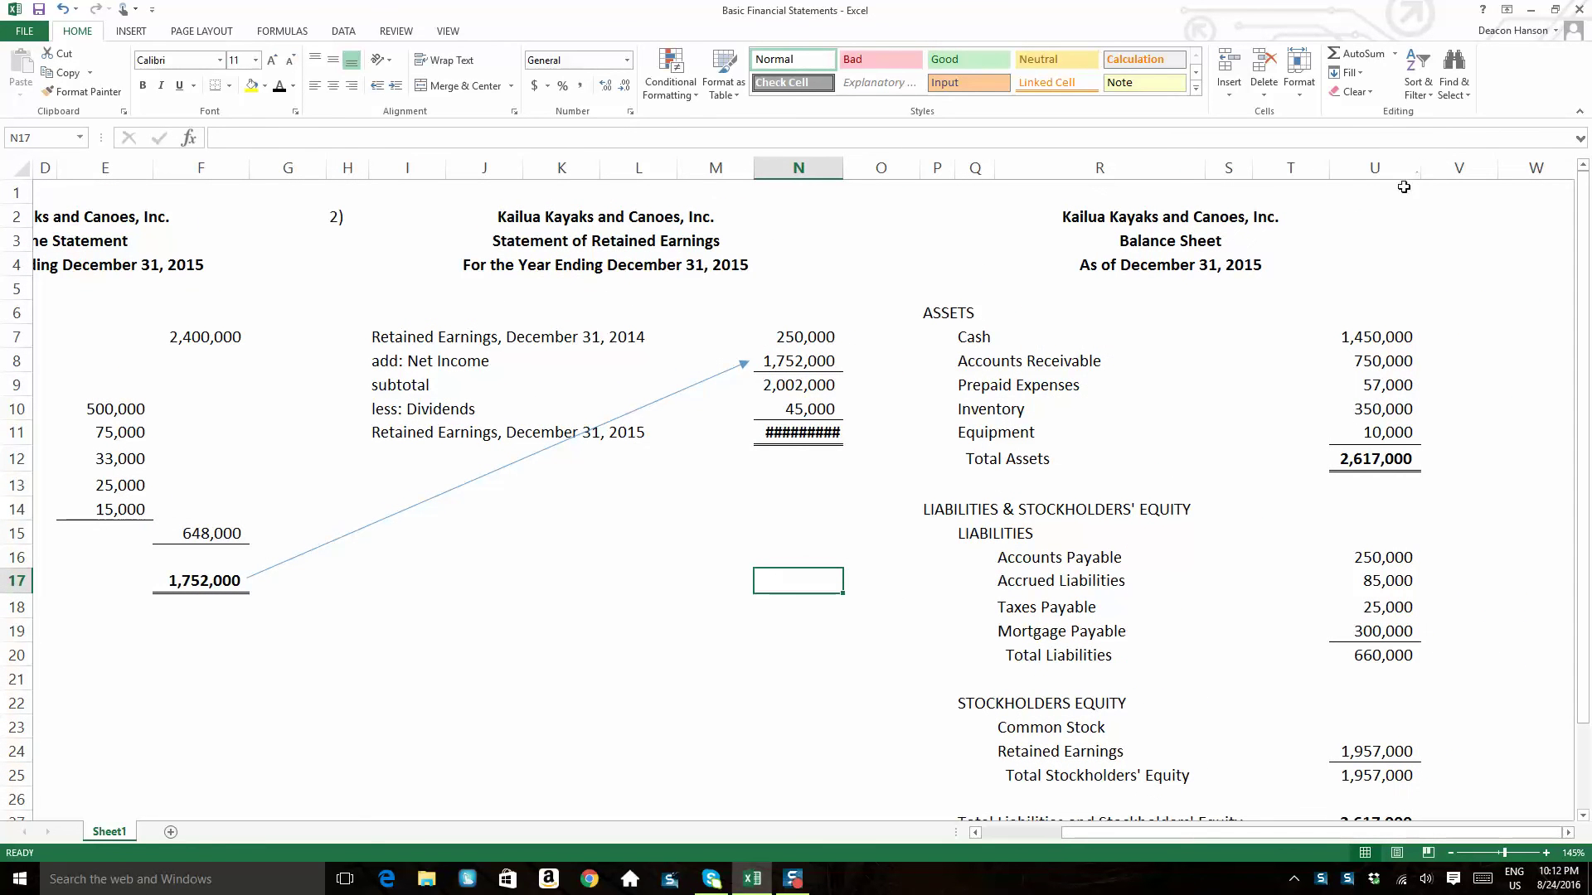
pyautogui.doubleClick(843, 167)
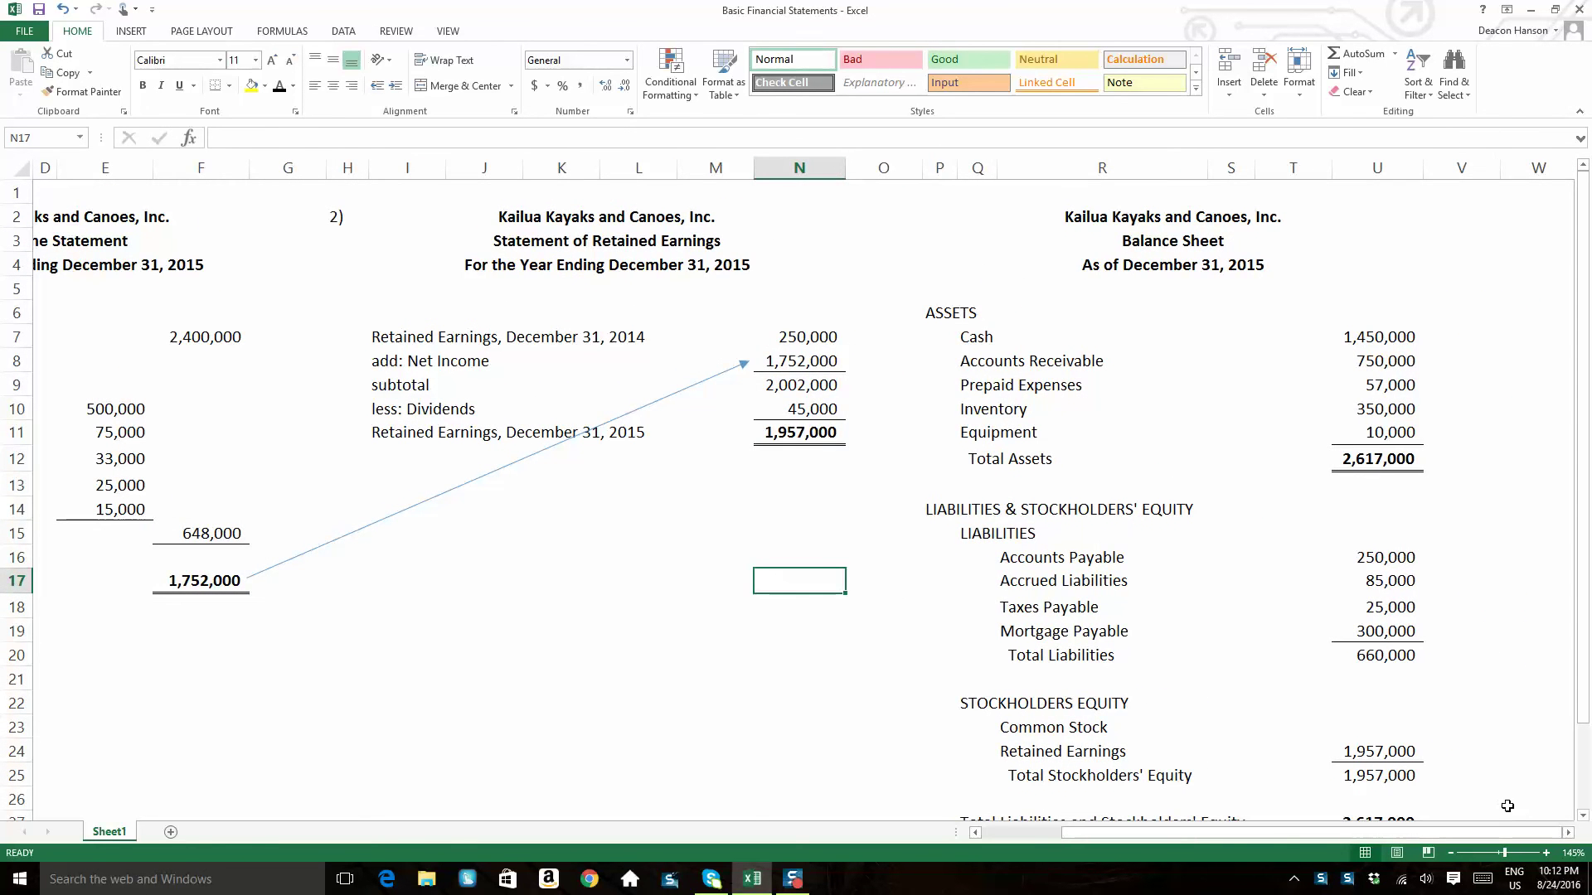
# Review the assets block and the liabilities and equity block, both totalling 2,617,000.
pyautogui.moveTo(965, 315)
pyautogui.mouseDown()
pyautogui.moveTo(1219, 342)
pyautogui.moveTo(1354, 469)
pyautogui.mouseUp()
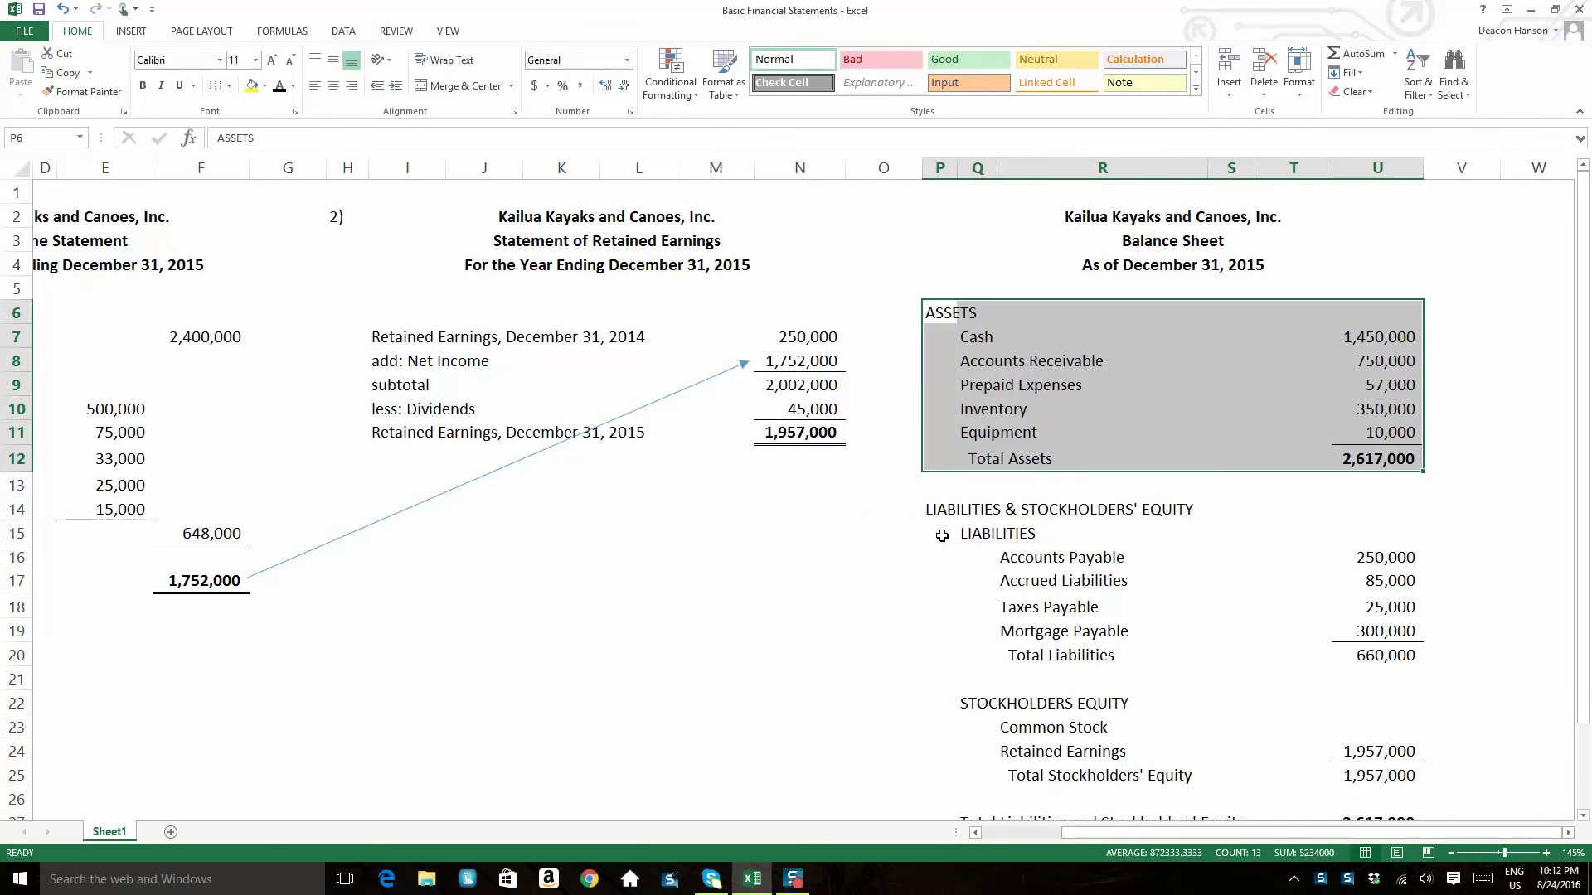
pyautogui.moveTo(941, 536); pyautogui.dragTo(1364, 659)
pyautogui.scroll(-2, 1342, 650)
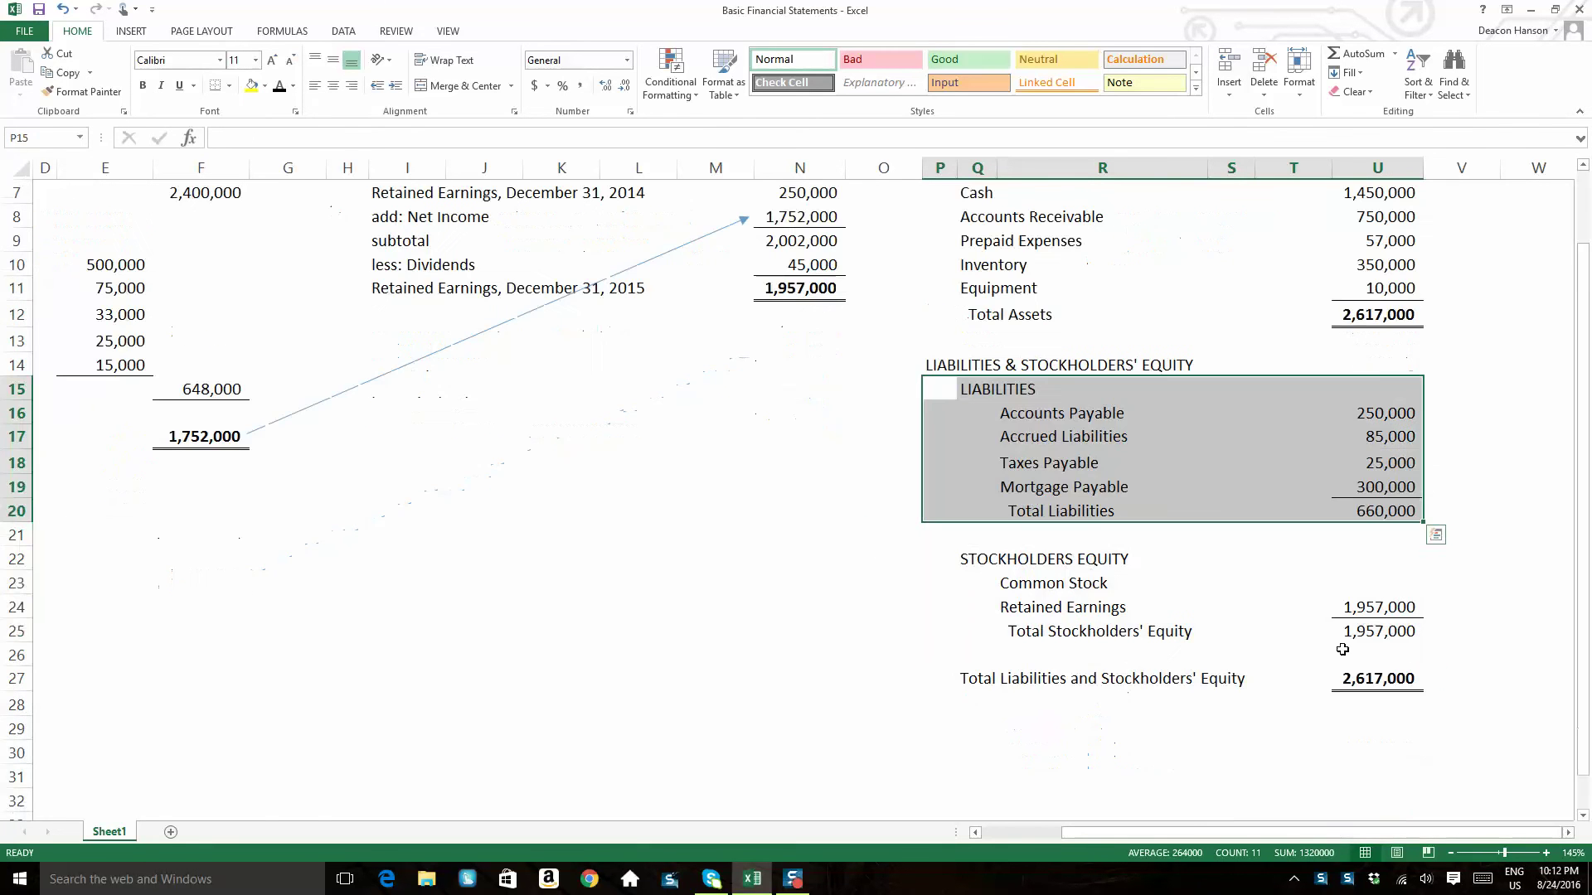
pyautogui.moveTo(957, 559); pyautogui.dragTo(1401, 638)
pyautogui.scroll(1, 1450, 550)
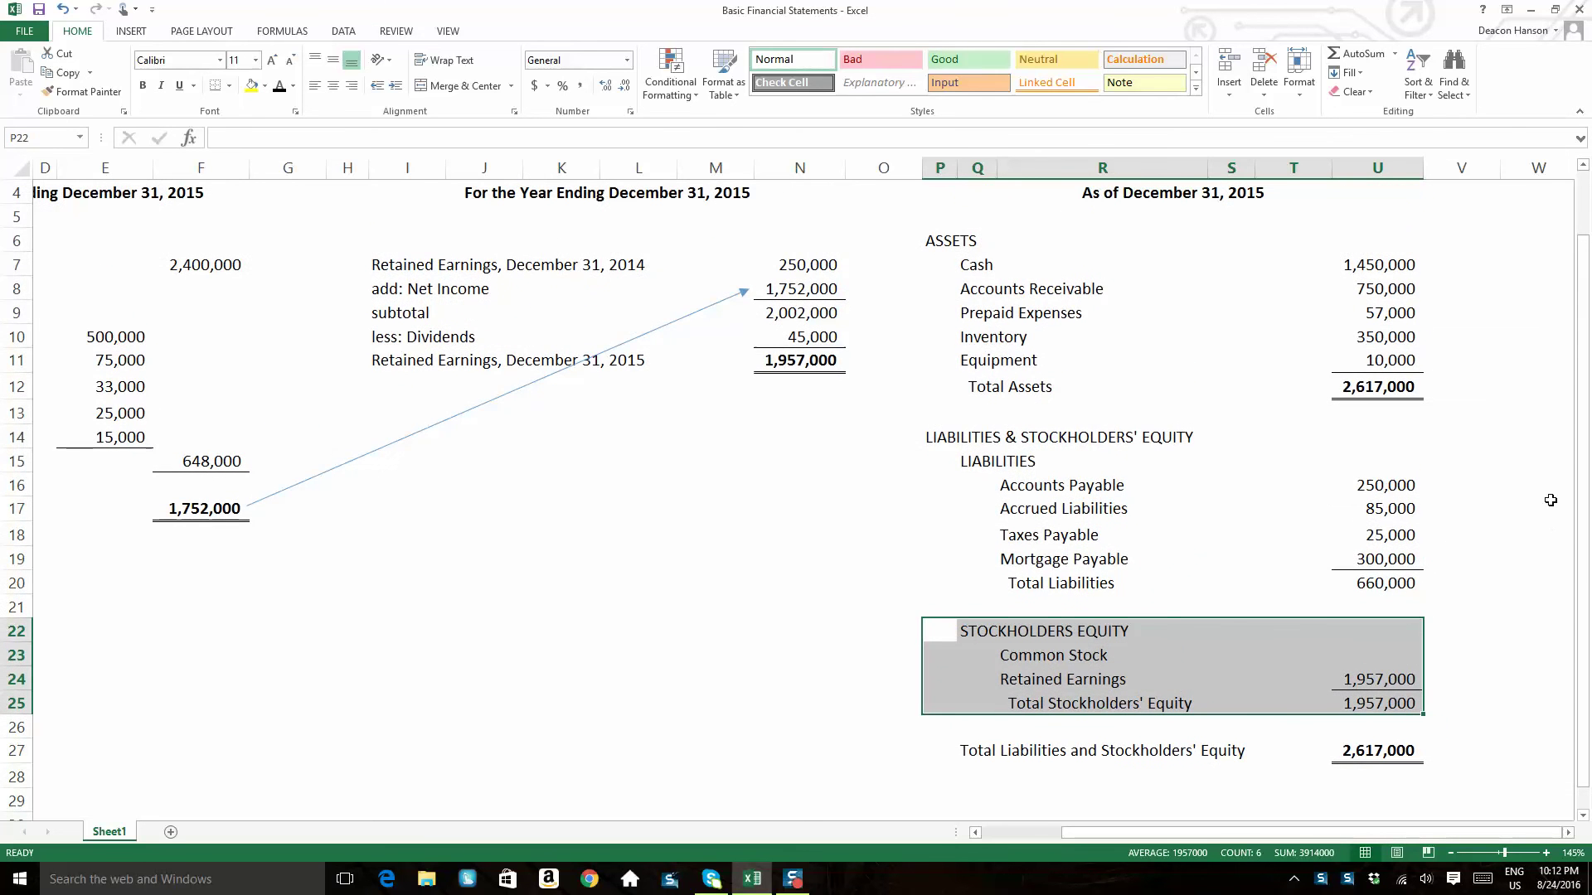
pyautogui.scroll(-1, 1457, 547)
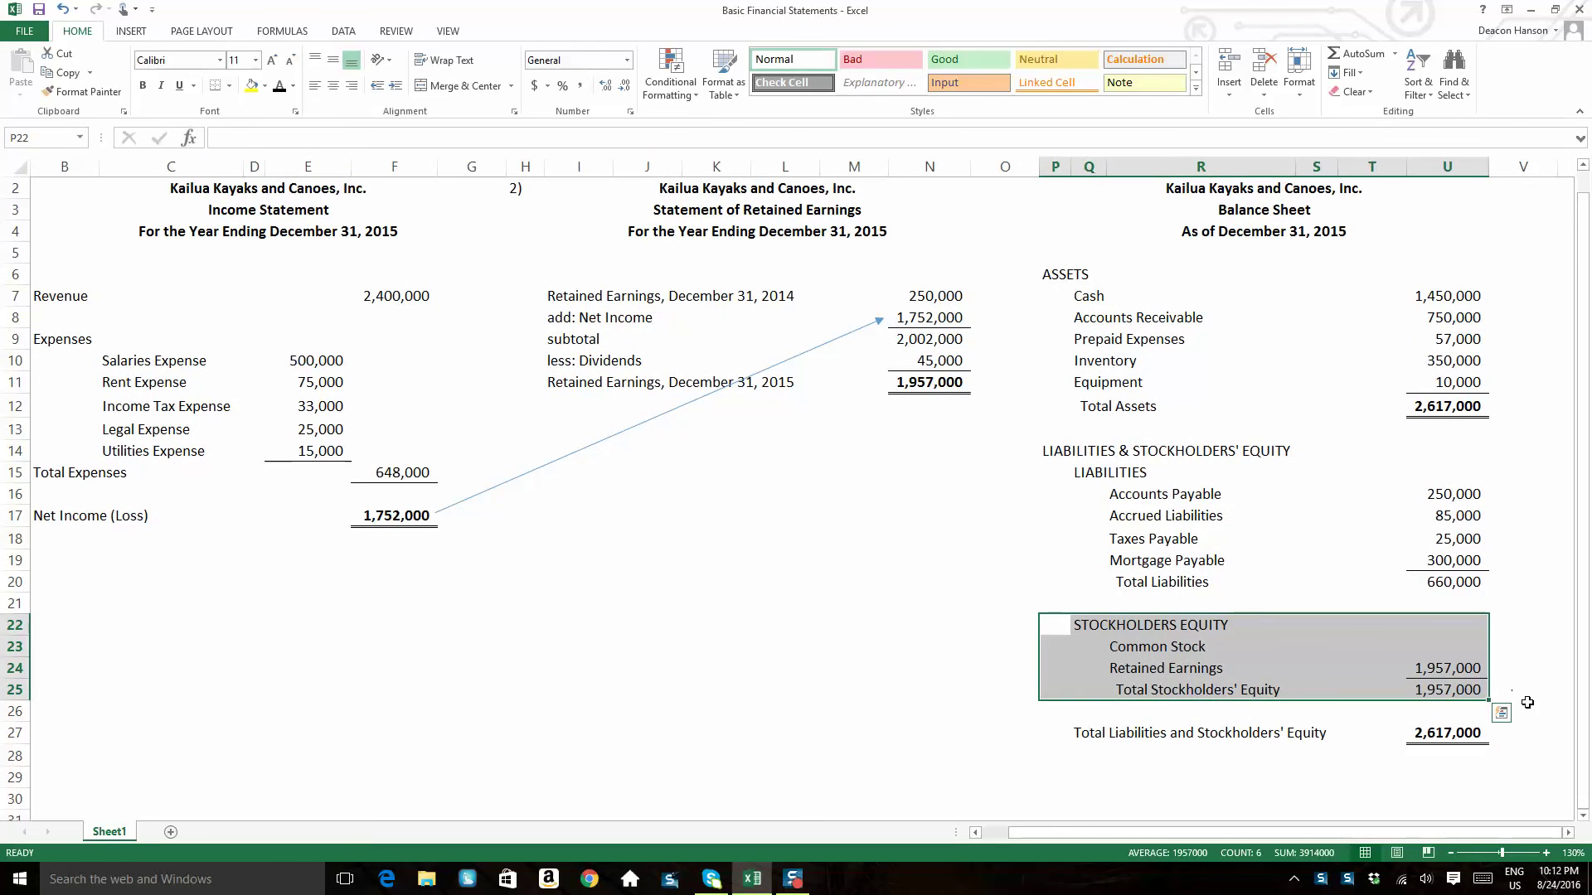
pyautogui.click(1552, 673)
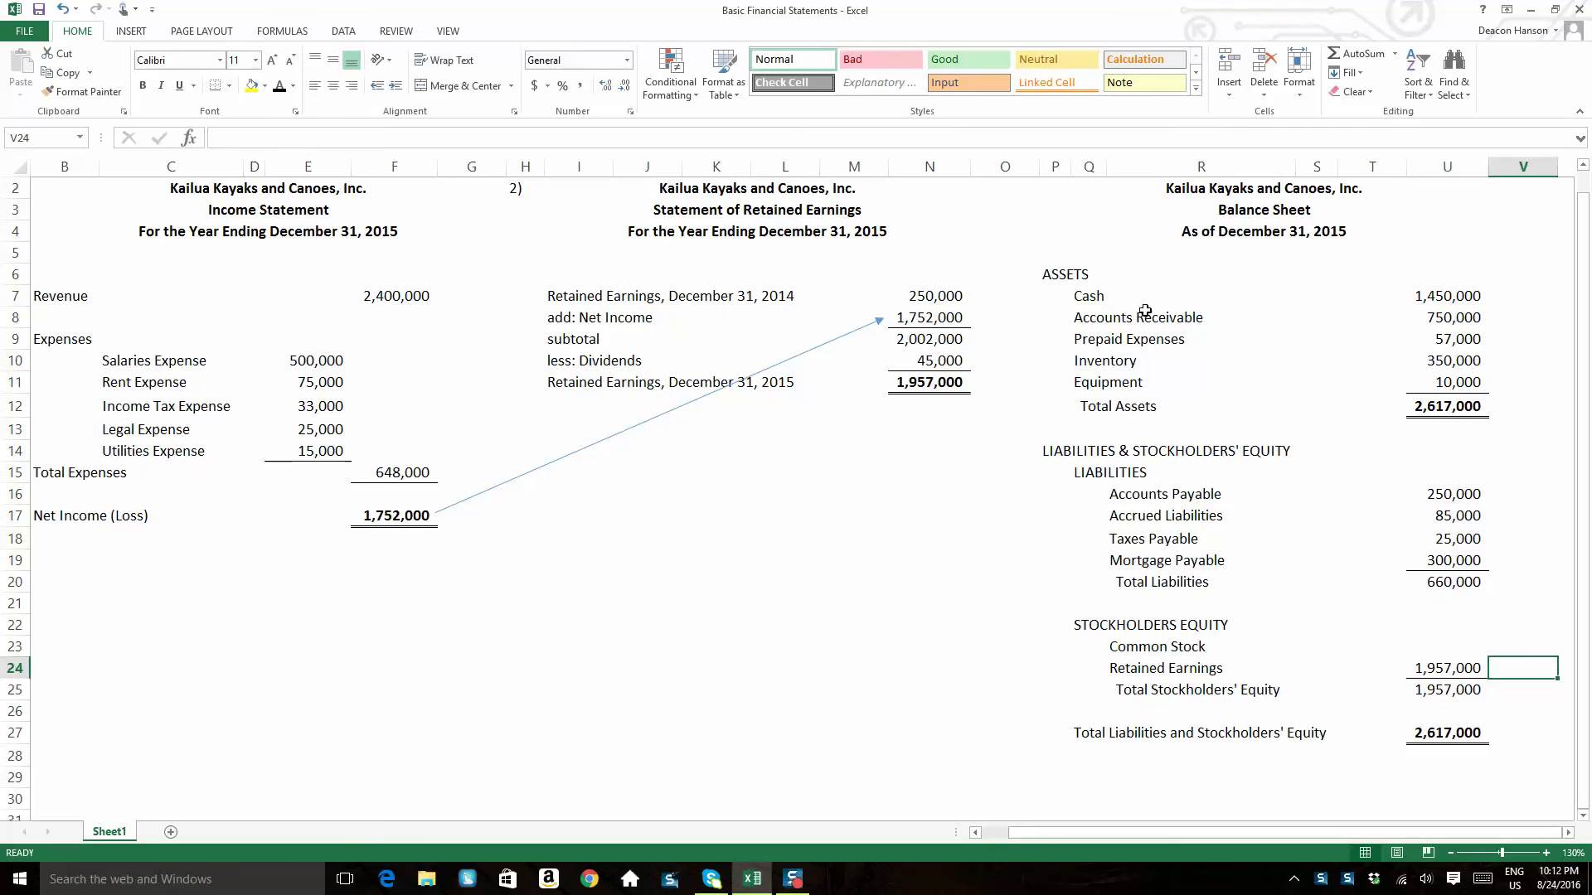
pyautogui.moveTo(1062, 279); pyautogui.dragTo(1463, 406)
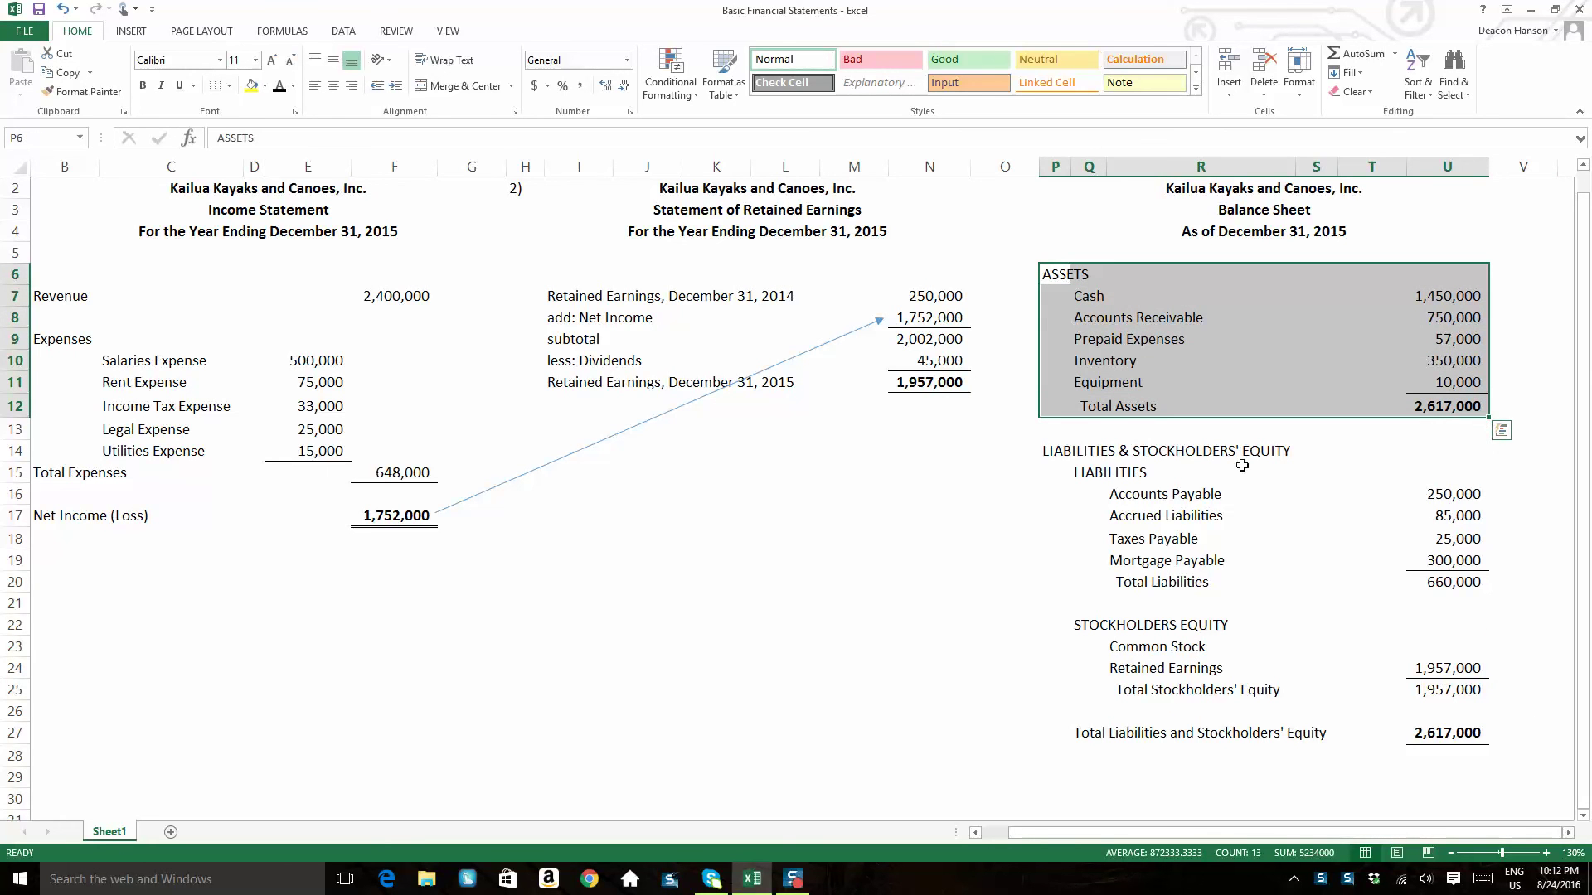
pyautogui.click(1057, 454)
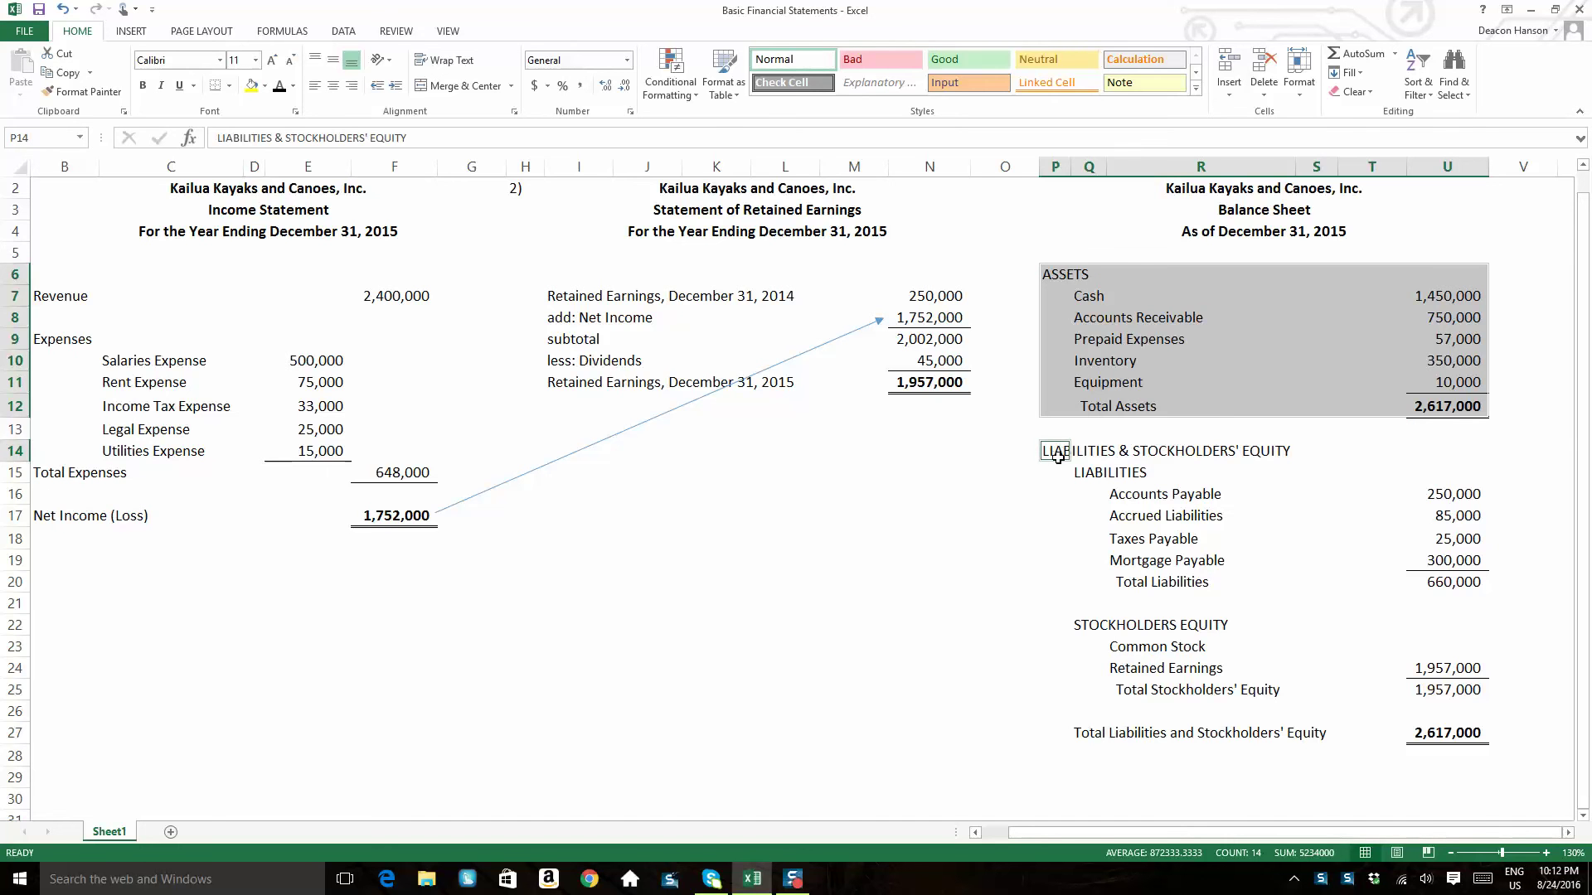
pyautogui.moveTo(1056, 453); pyautogui.dragTo(1445, 731)
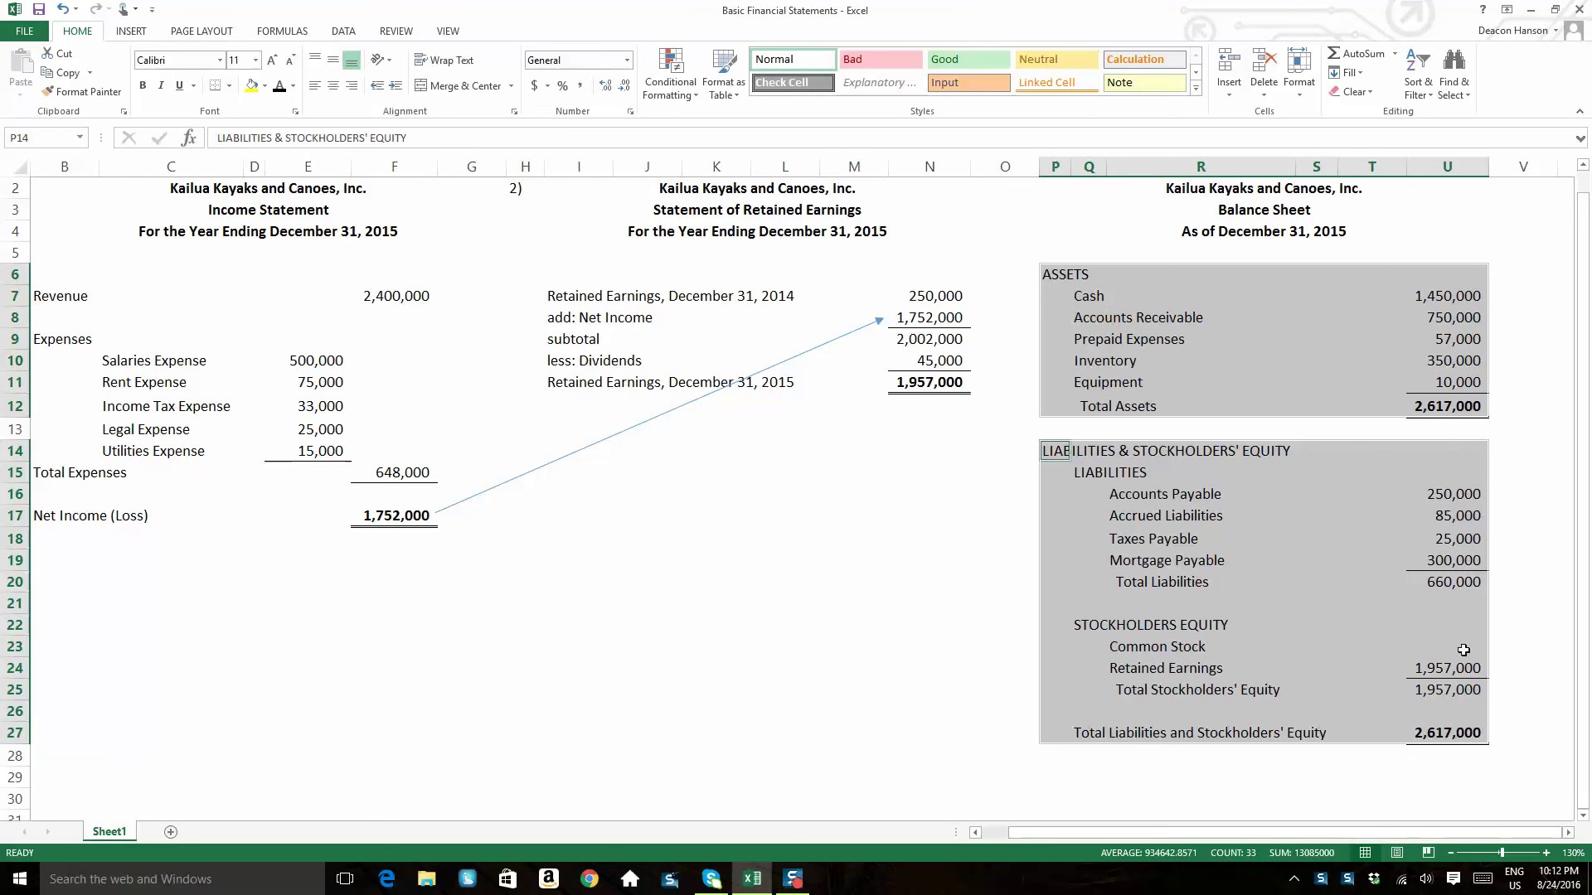
pyautogui.click(823, 493)
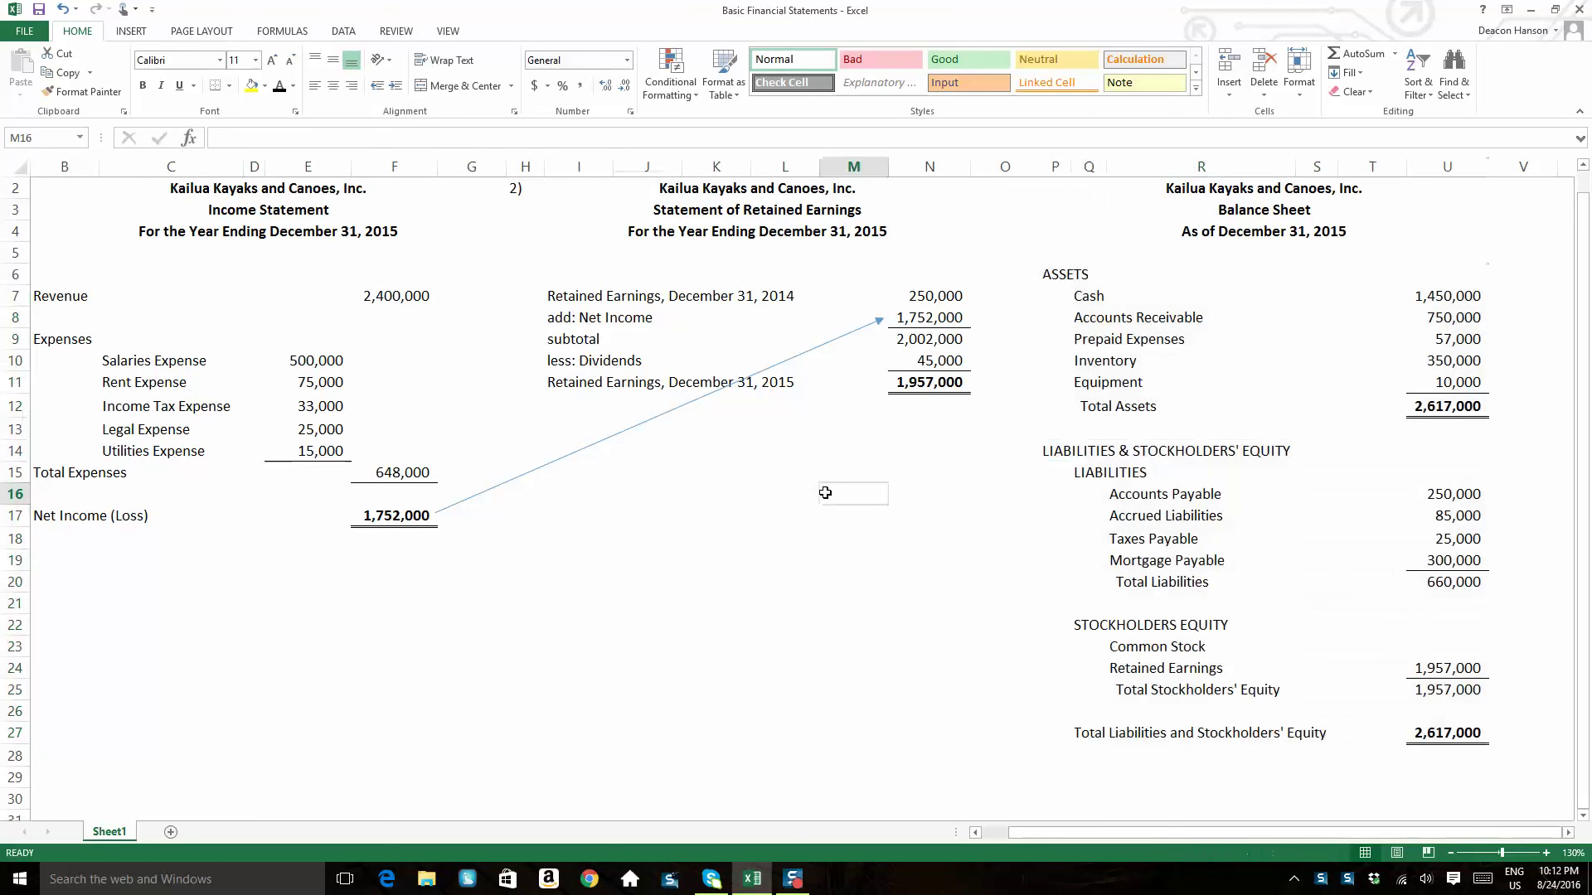
# Paste a copy of the arrow and stretch it from the 1,957,000 in N11 to Retained Earnings in U24.
pyautogui.click(693, 403)
pyautogui.rightClick(694, 400)
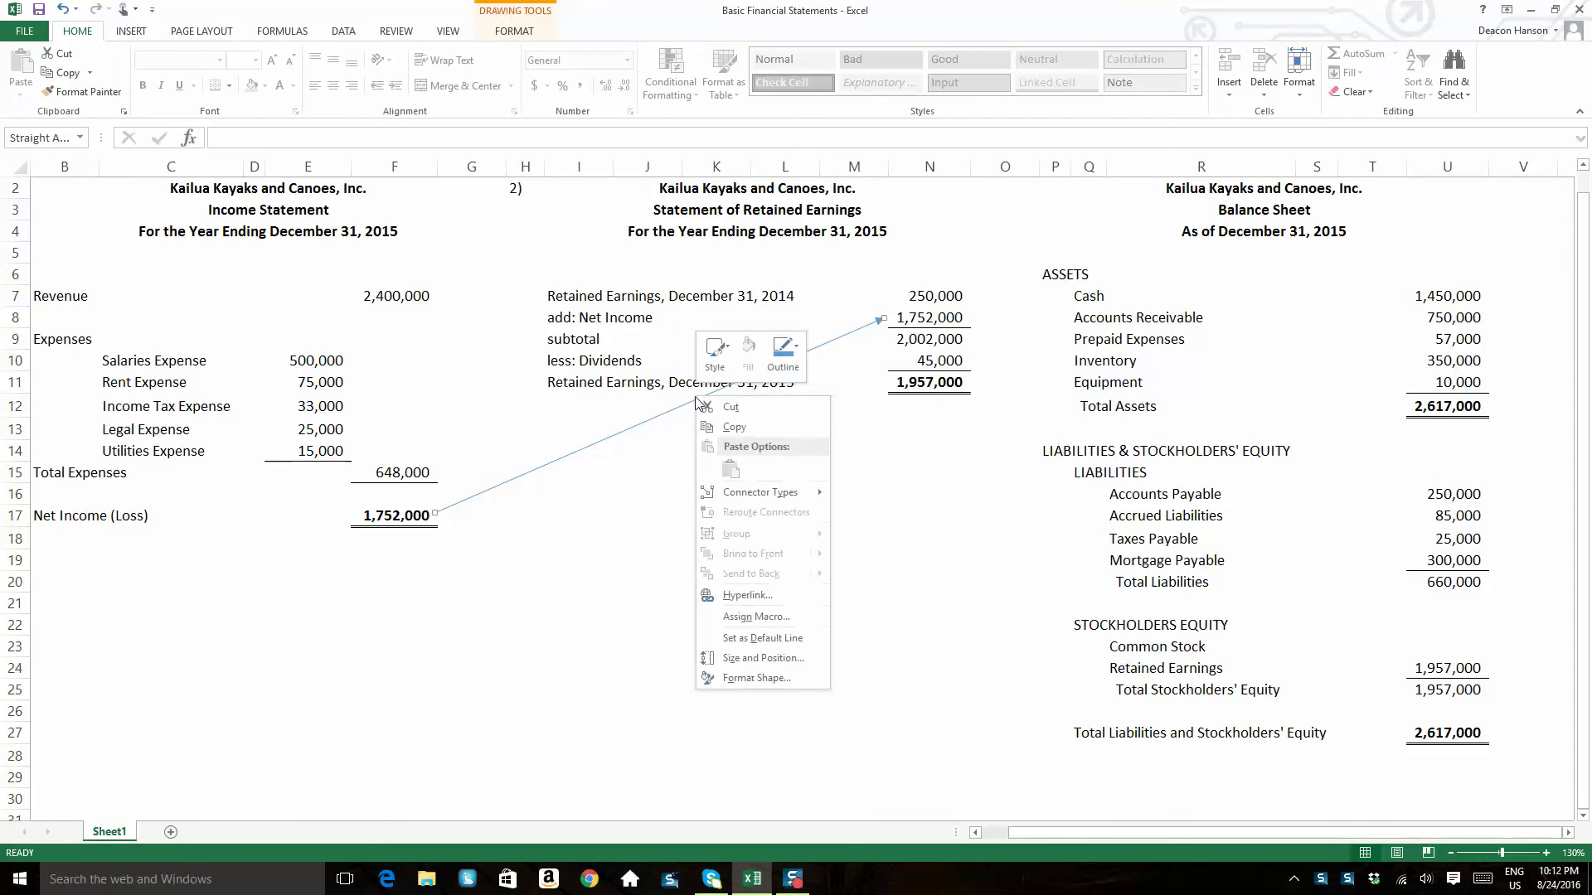
pyautogui.press('Escape')
pyautogui.click(726, 473)
pyautogui.rightClick(725, 473)
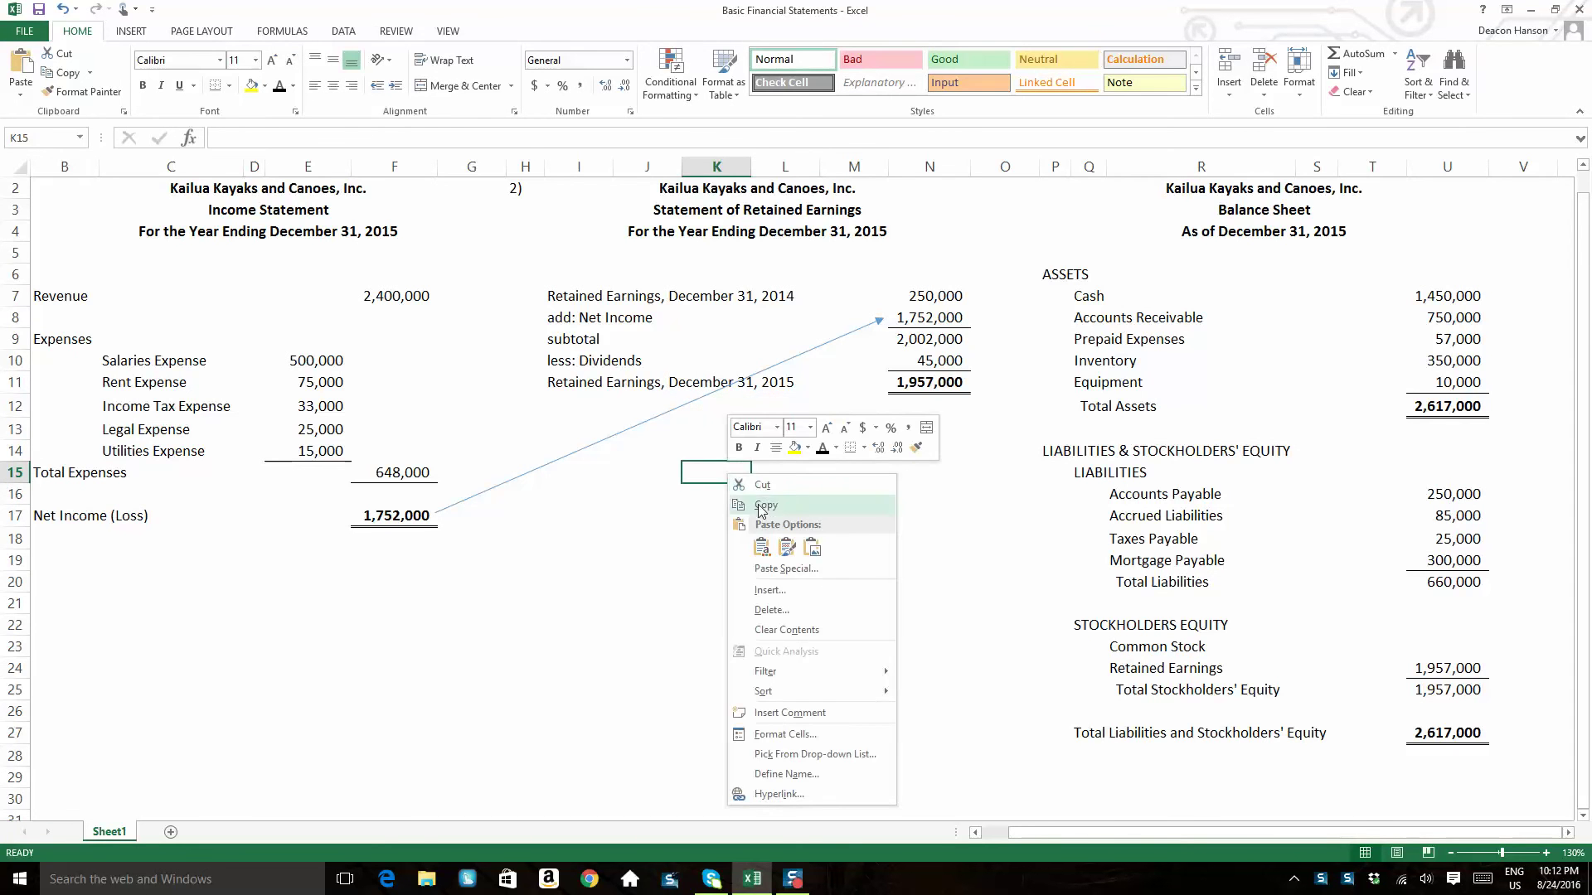
pyautogui.click(761, 548)
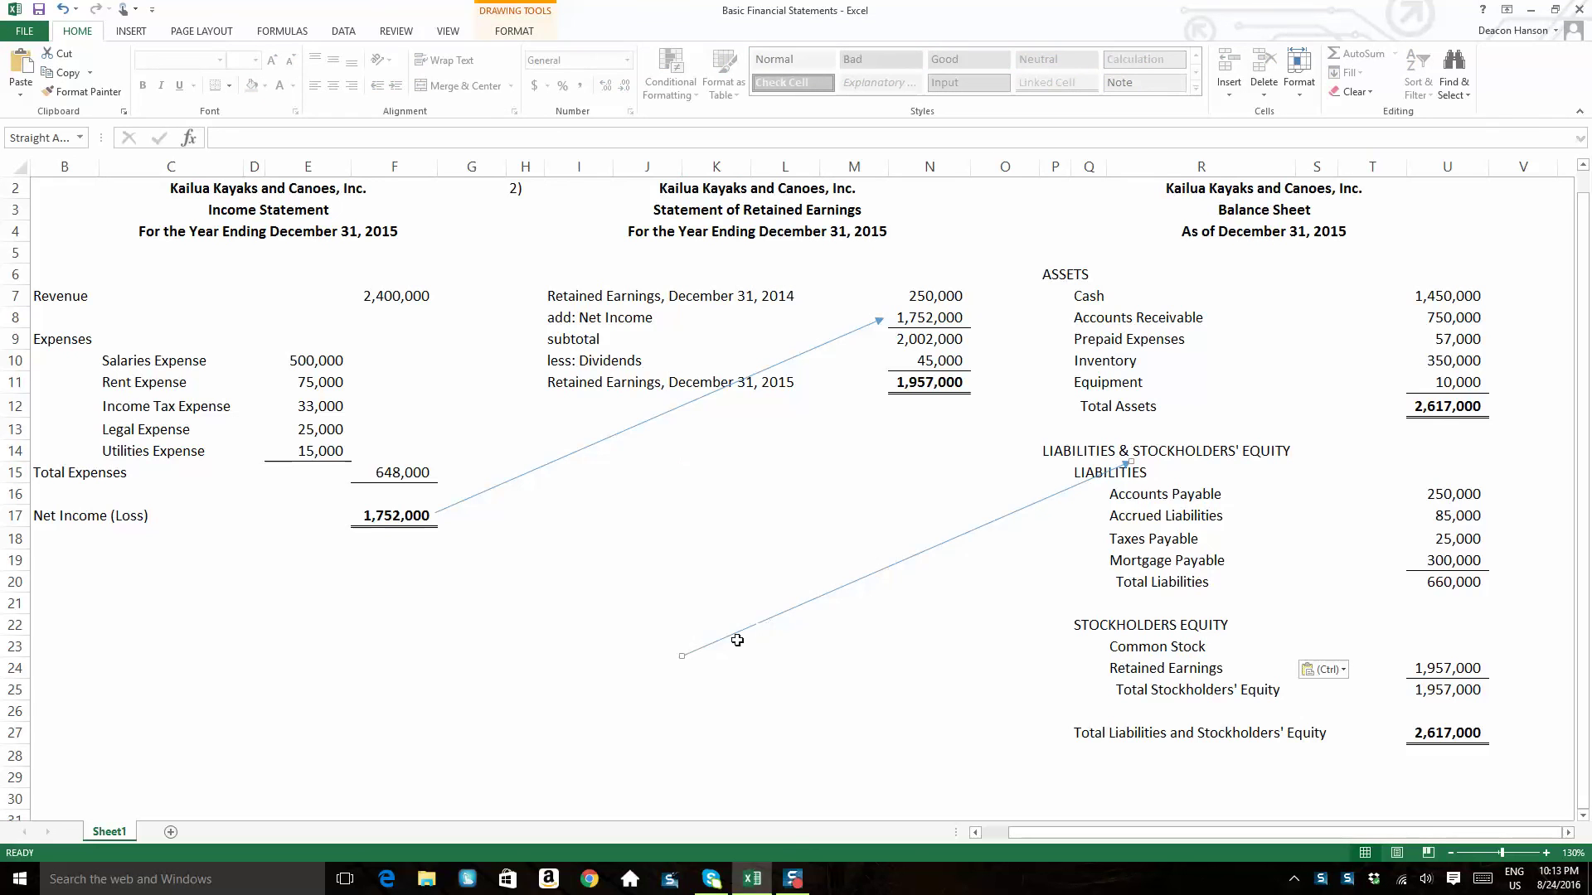
pyautogui.moveTo(683, 654); pyautogui.dragTo(972, 384)
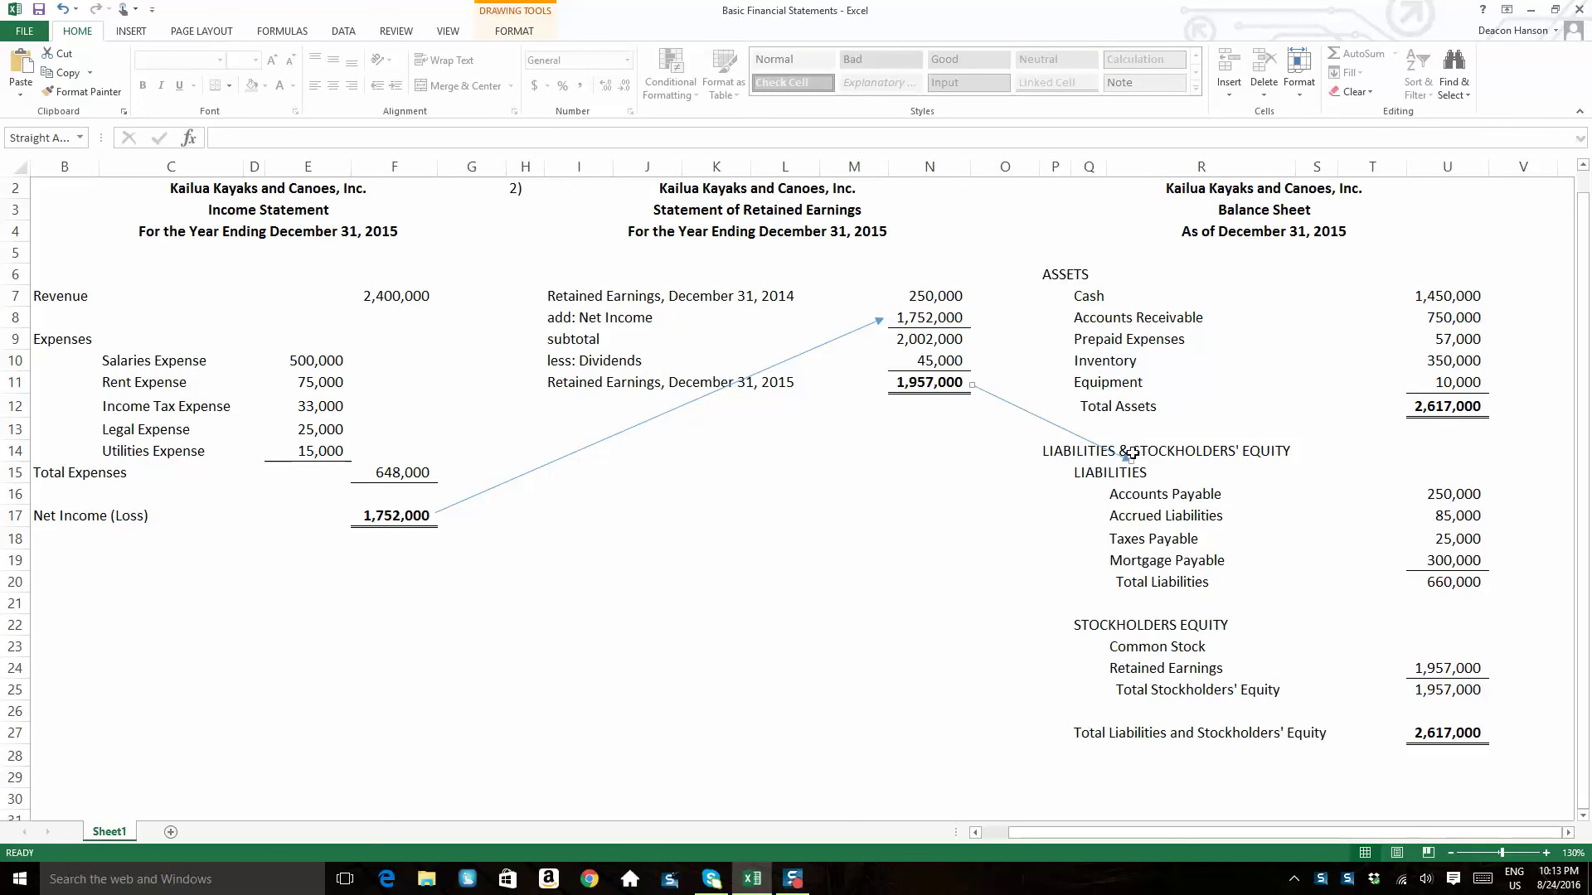
pyautogui.moveTo(1126, 455); pyautogui.dragTo(1403, 668)
pyautogui.click(1368, 560)
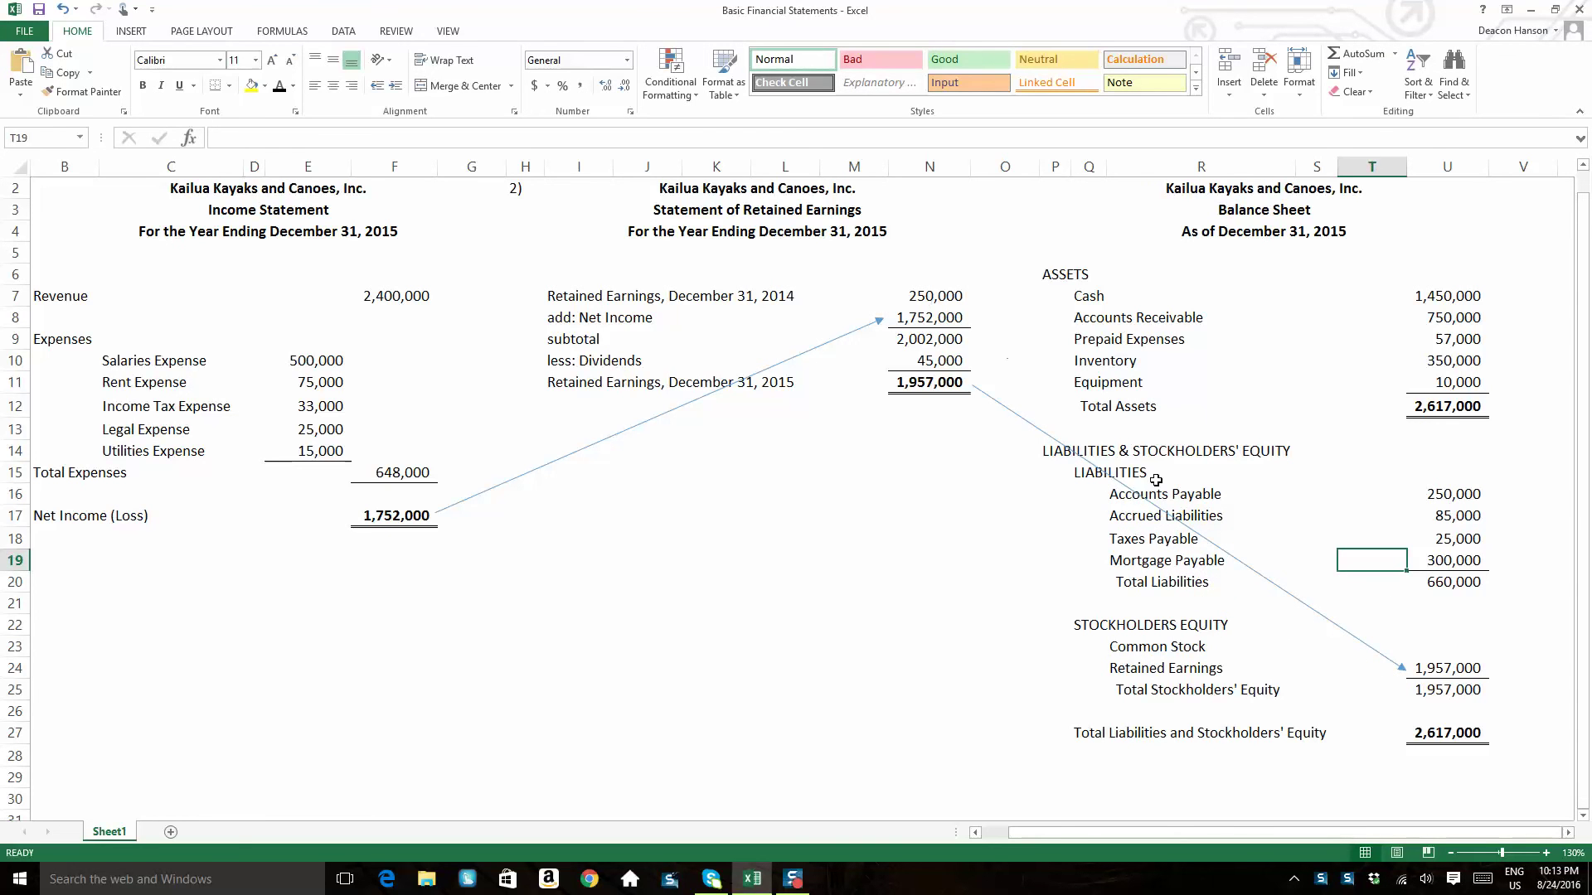
# Select the Common Stock amount cell U23 and its row.
pyautogui.click(1455, 652)
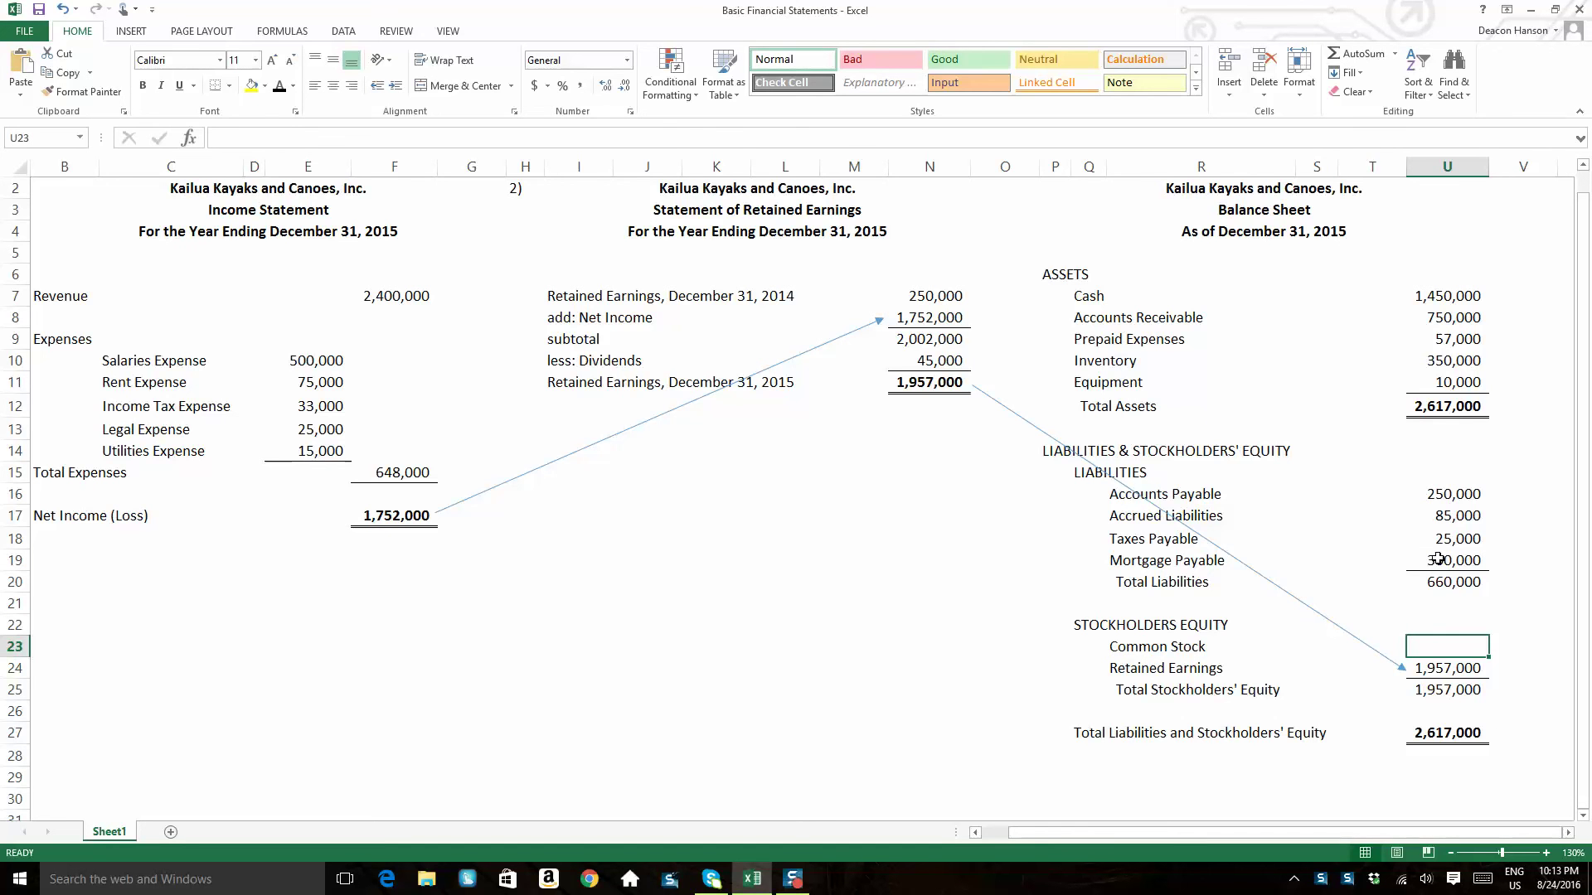
pyautogui.click(945, 455)
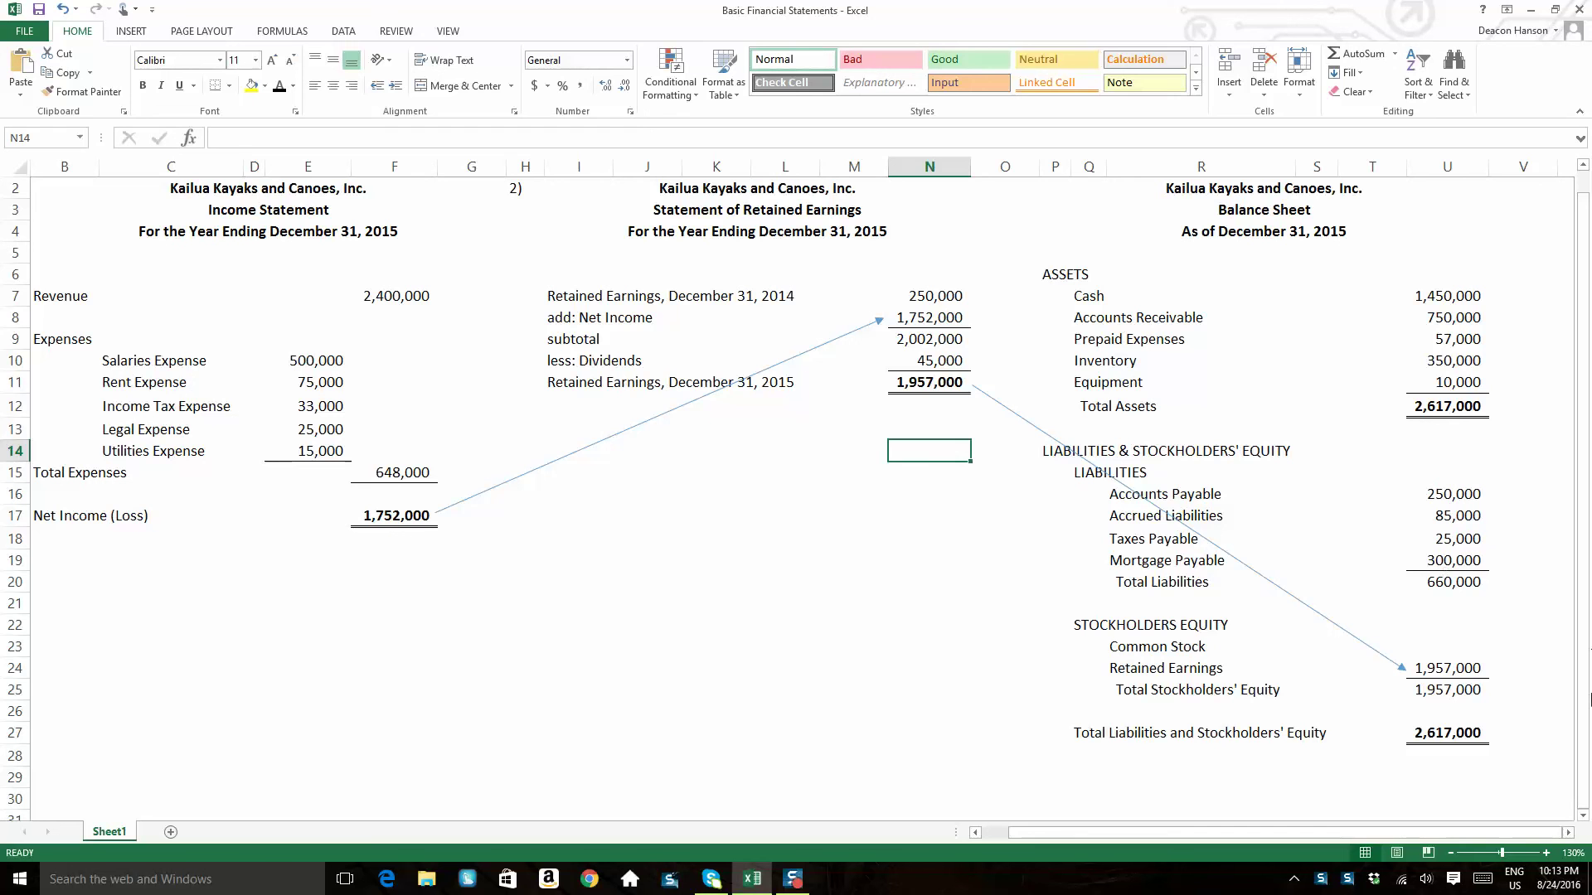
pyautogui.click(1161, 626)
# Enter 25,000 as Common Stock in U23 and change Mortgage Payable to 275,000.
pyautogui.moveTo(1177, 645); pyautogui.dragTo(1462, 649)
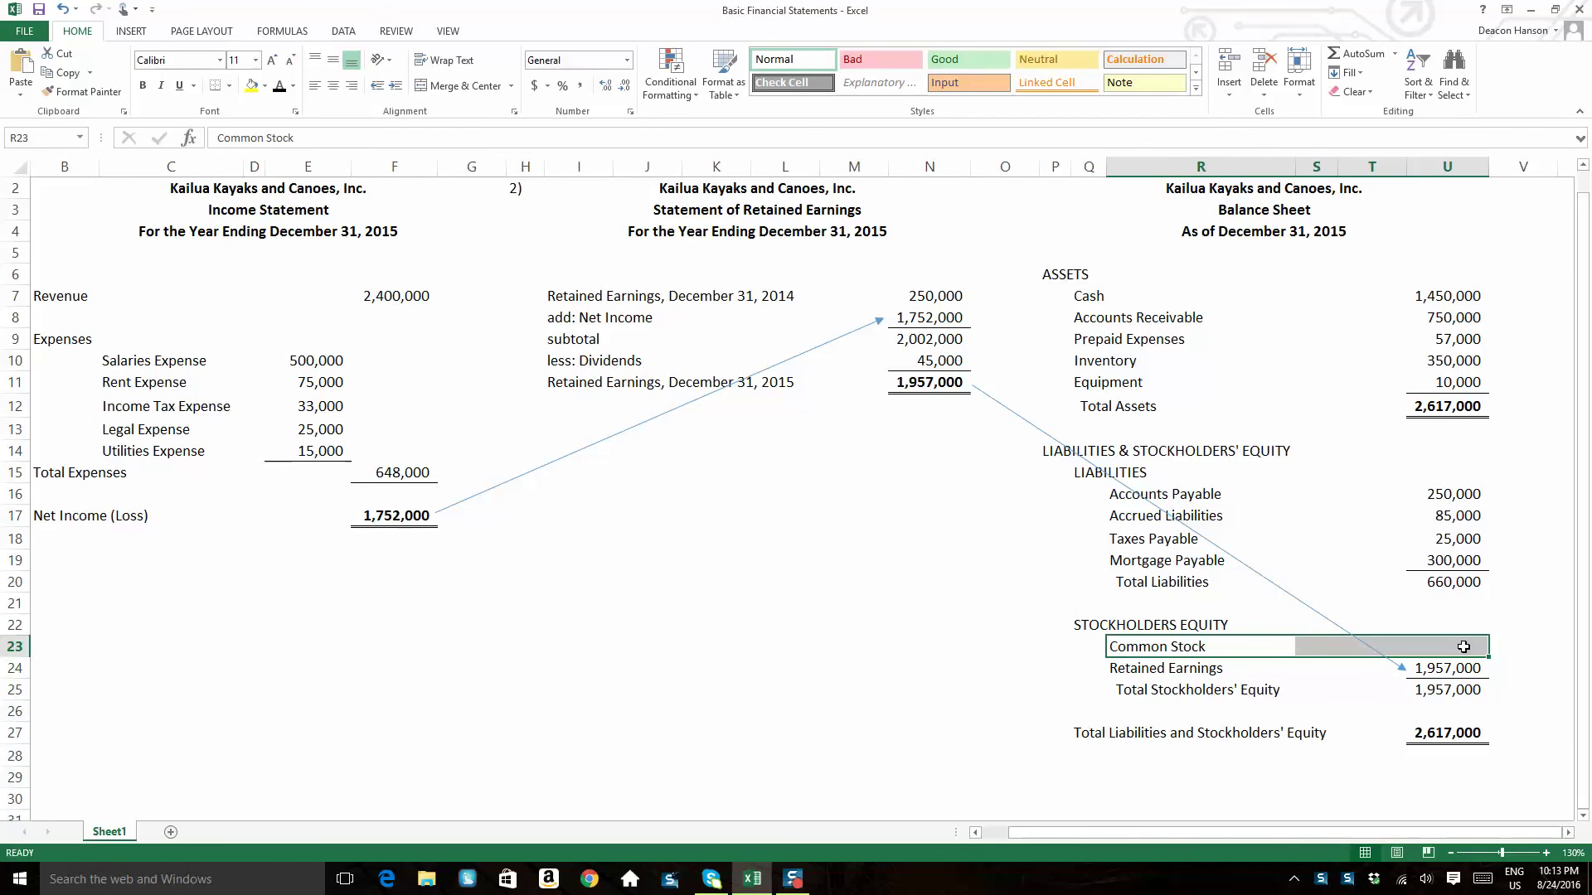
pyautogui.click(1462, 650)
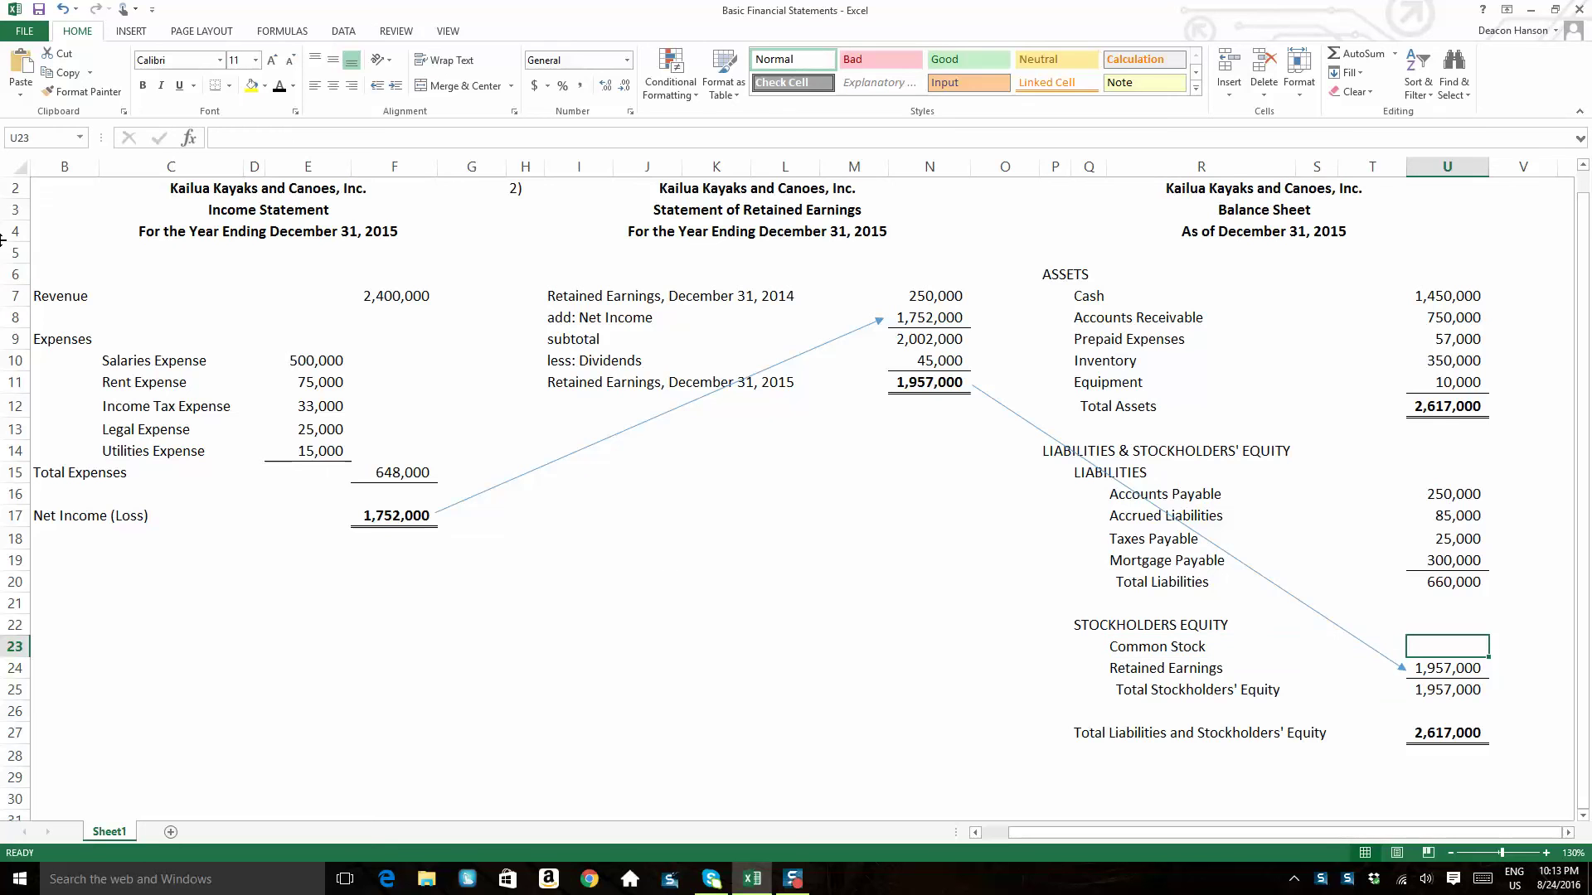
pyautogui.write('25000')
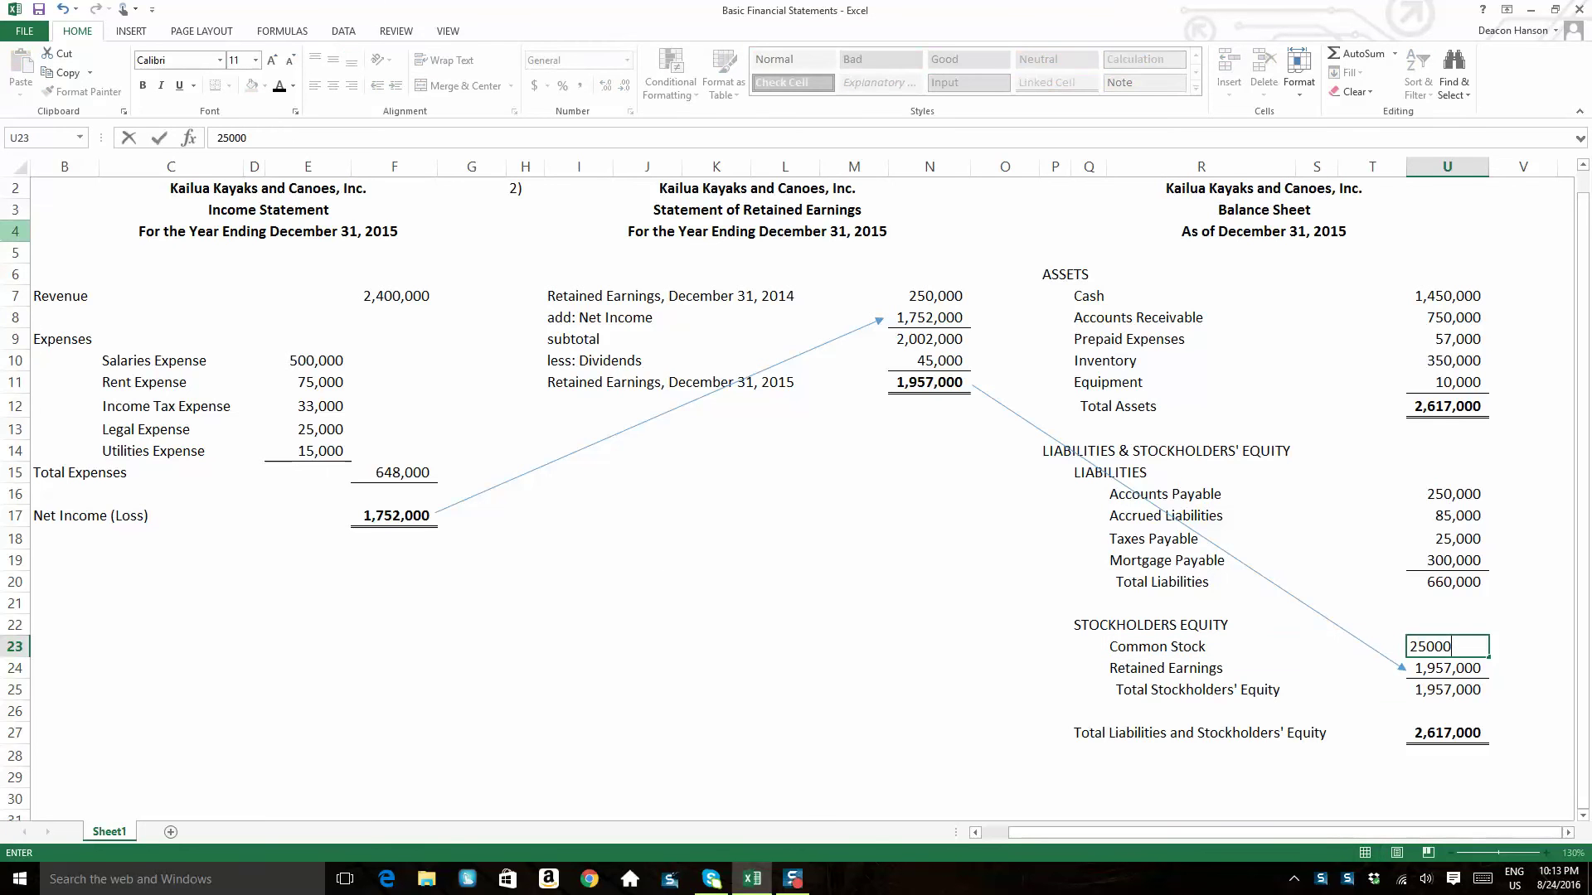
pyautogui.press('Up')
pyautogui.press('Up')
pyautogui.press('Up')
pyautogui.press('Up')
pyautogui.press('Up')
pyautogui.press('Up')
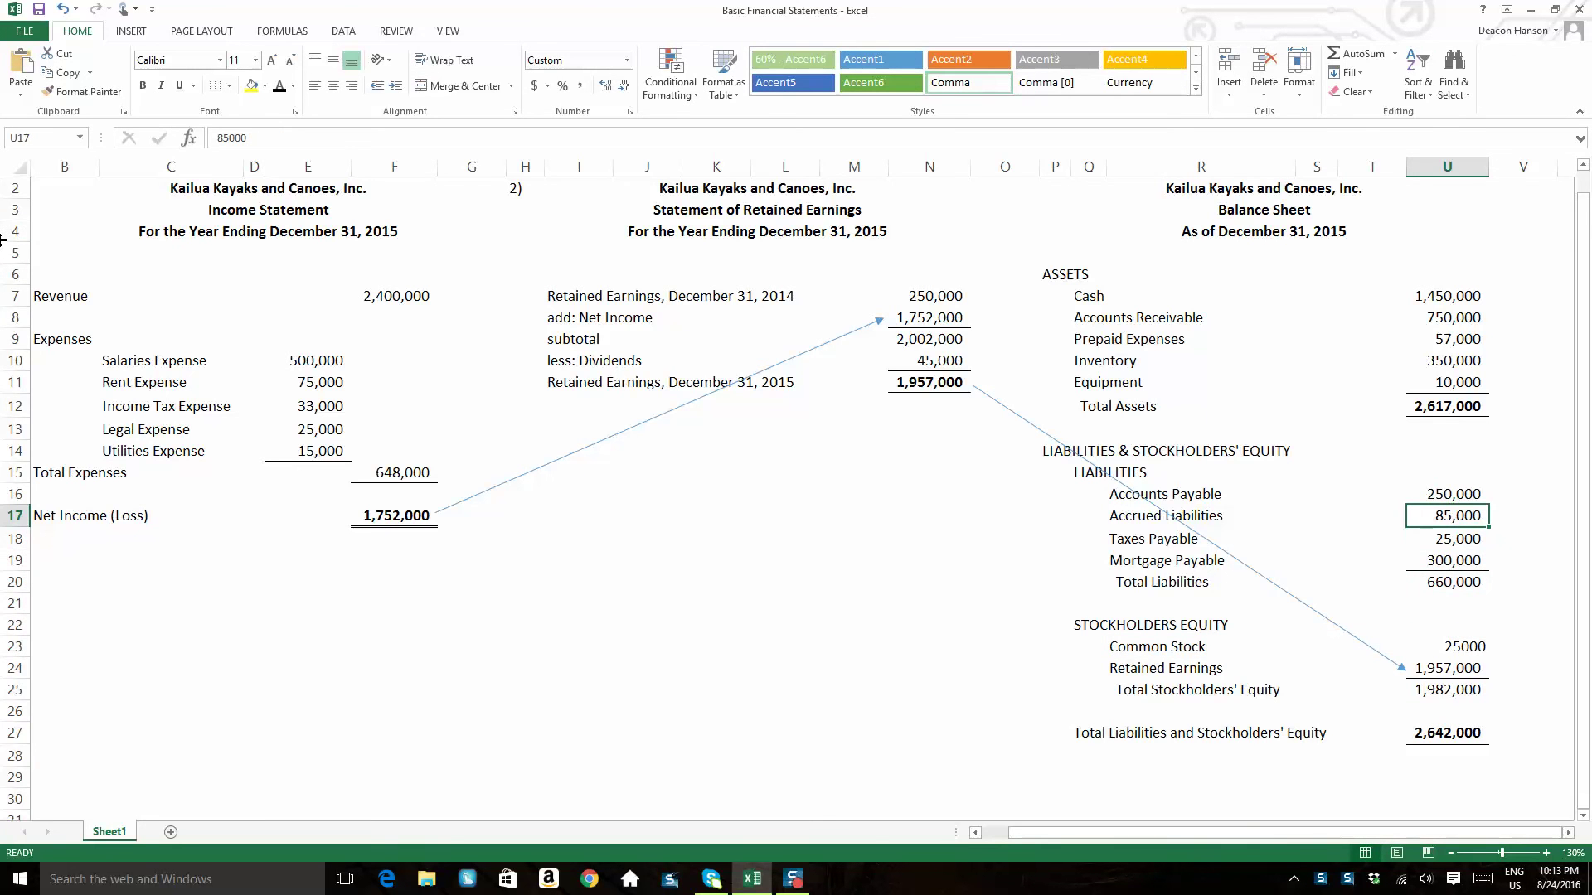
pyautogui.press('Down')
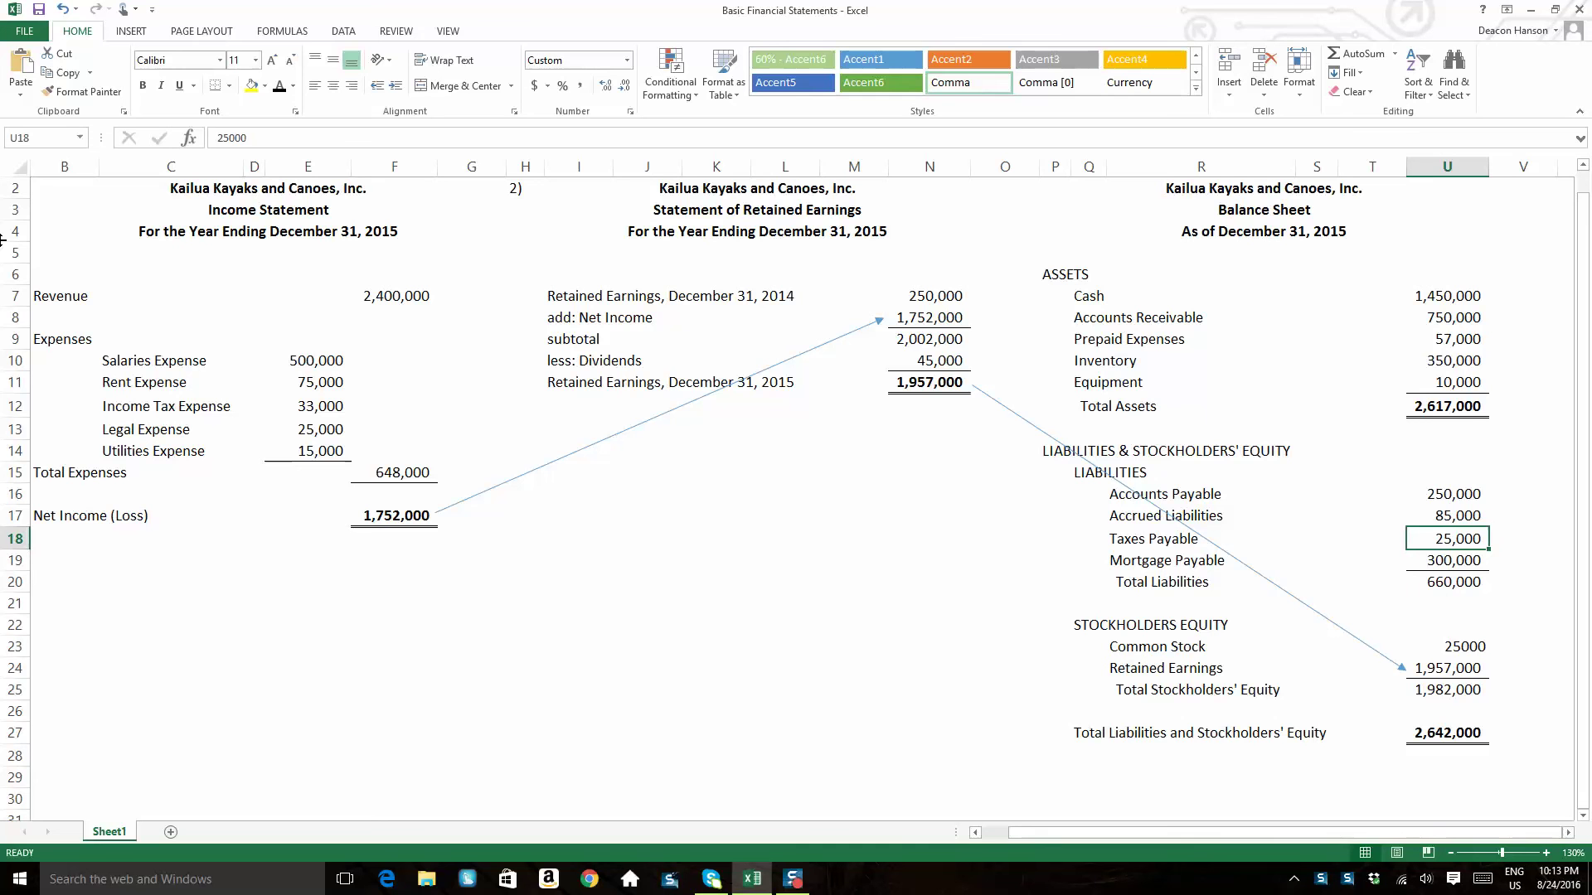
pyautogui.press('Down')
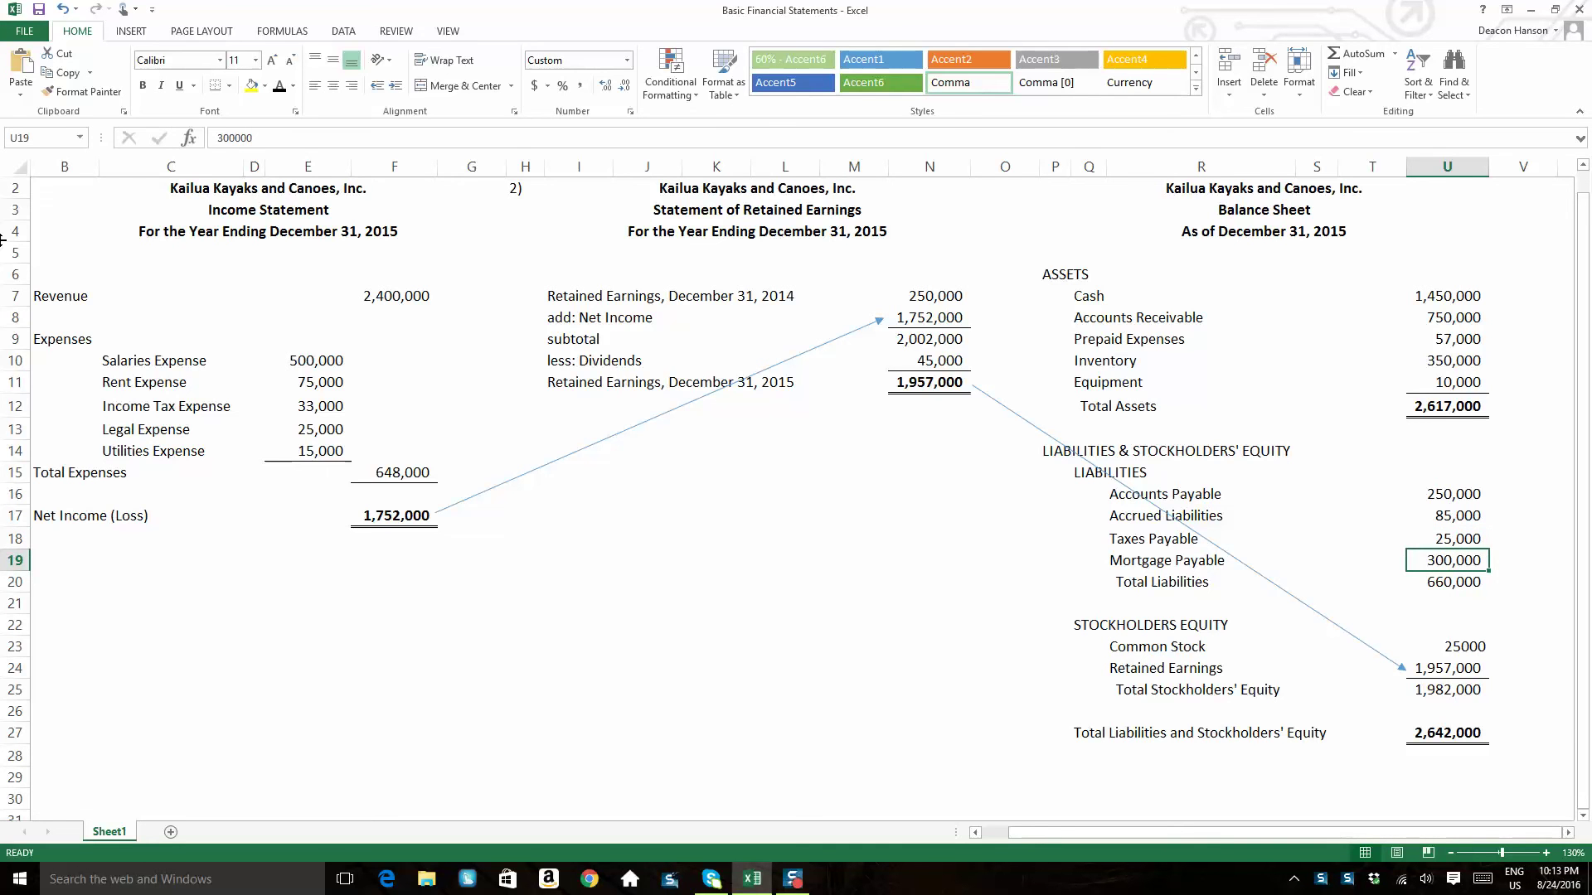
pyautogui.write('275,000')
pyautogui.press('Return')
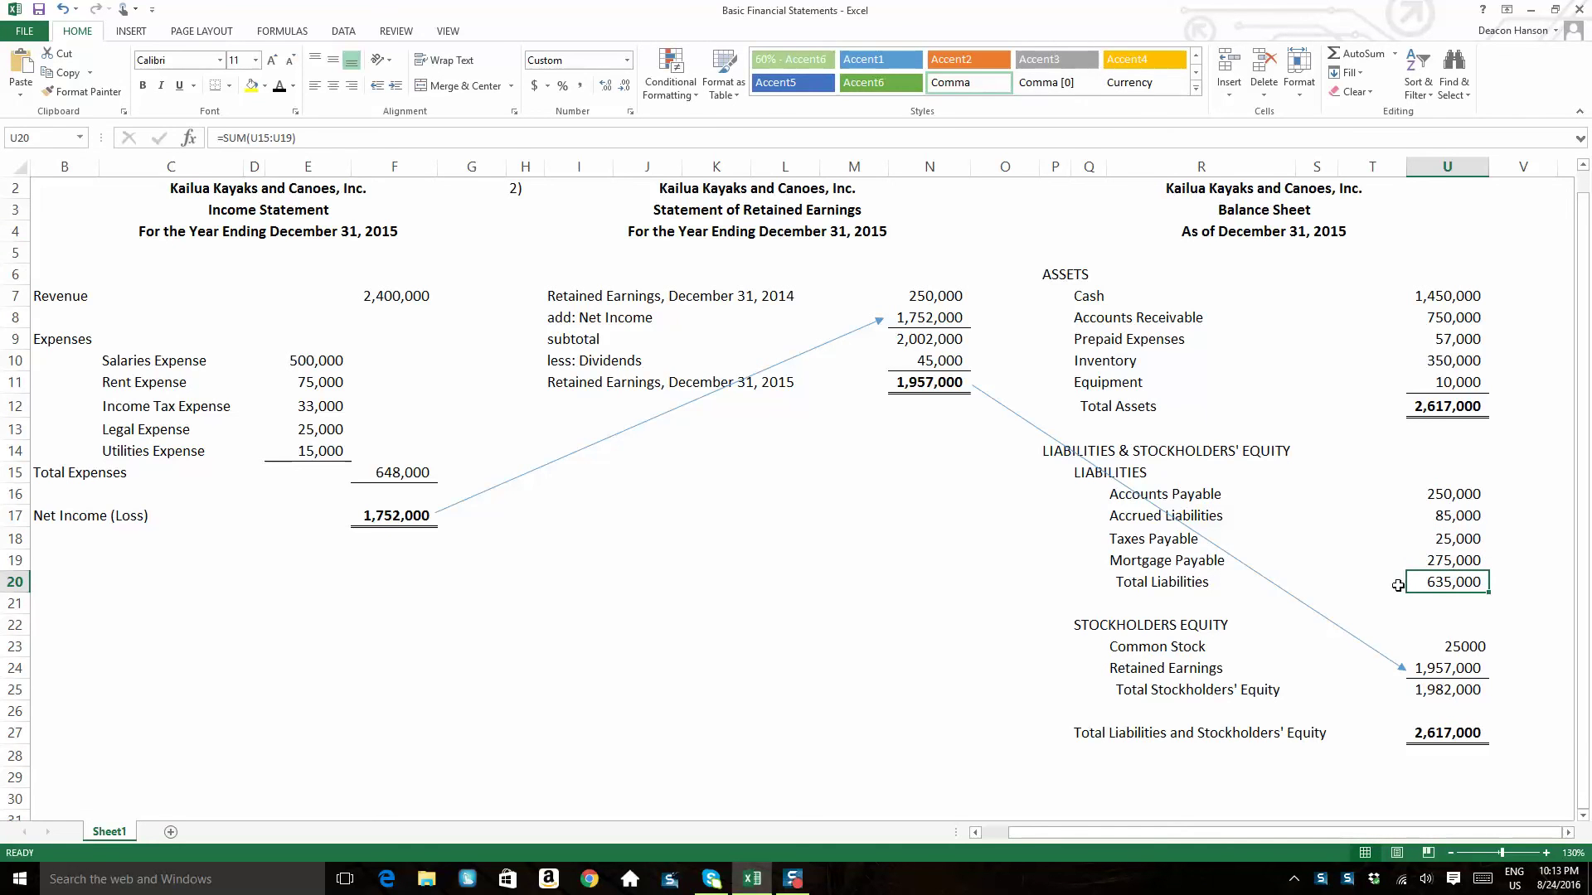
# Format Painter the Taxes Payable comma format onto the 25,000 Common Stock amount.
pyautogui.click(1472, 542)
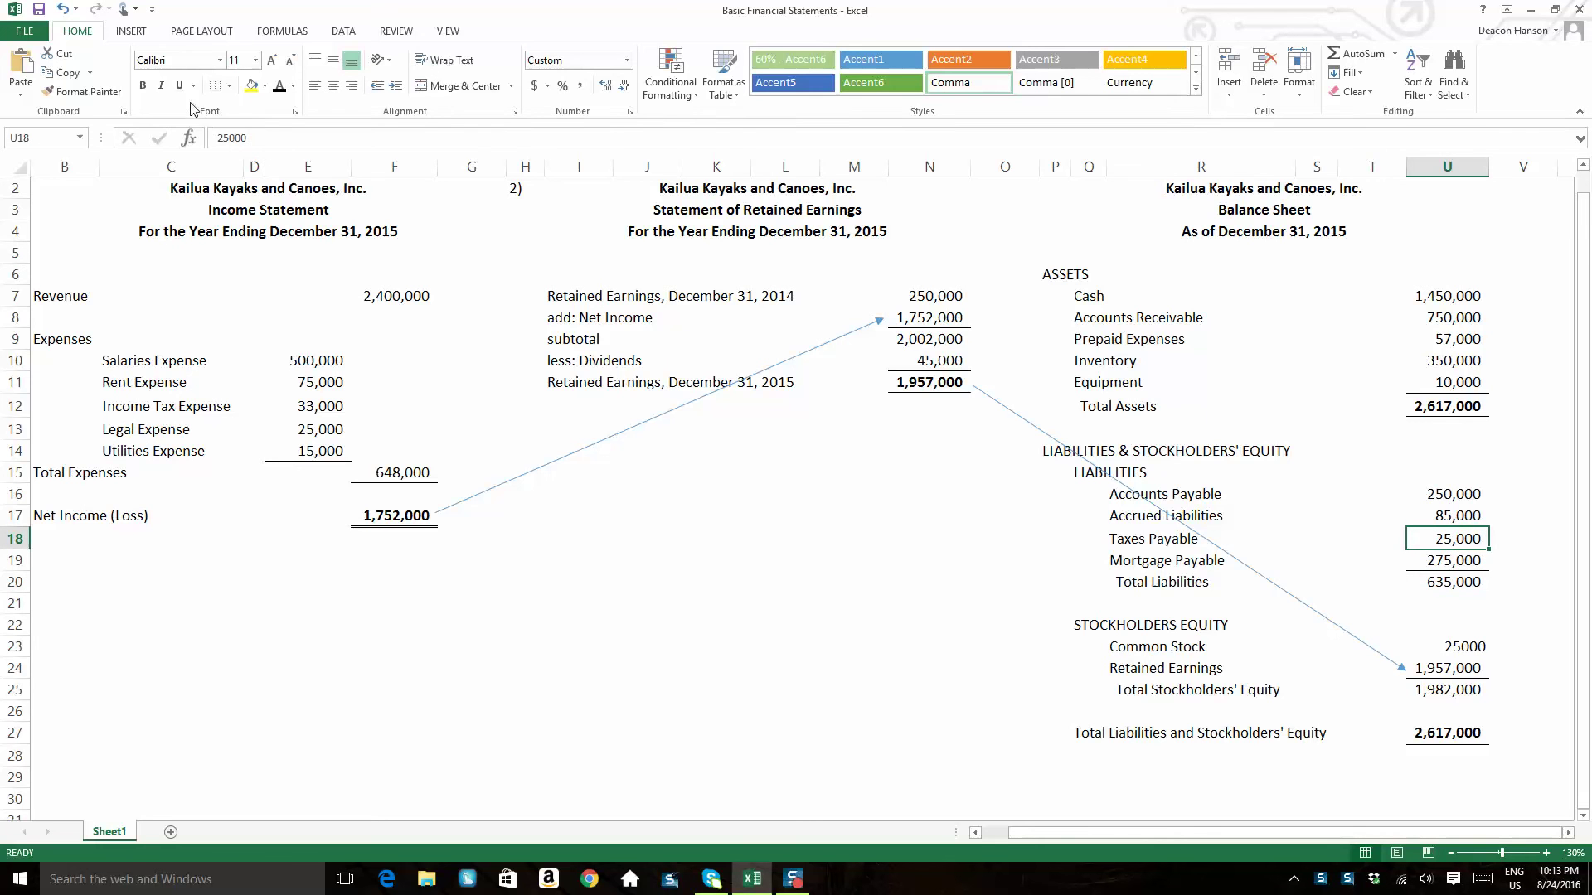
pyautogui.click(83, 91)
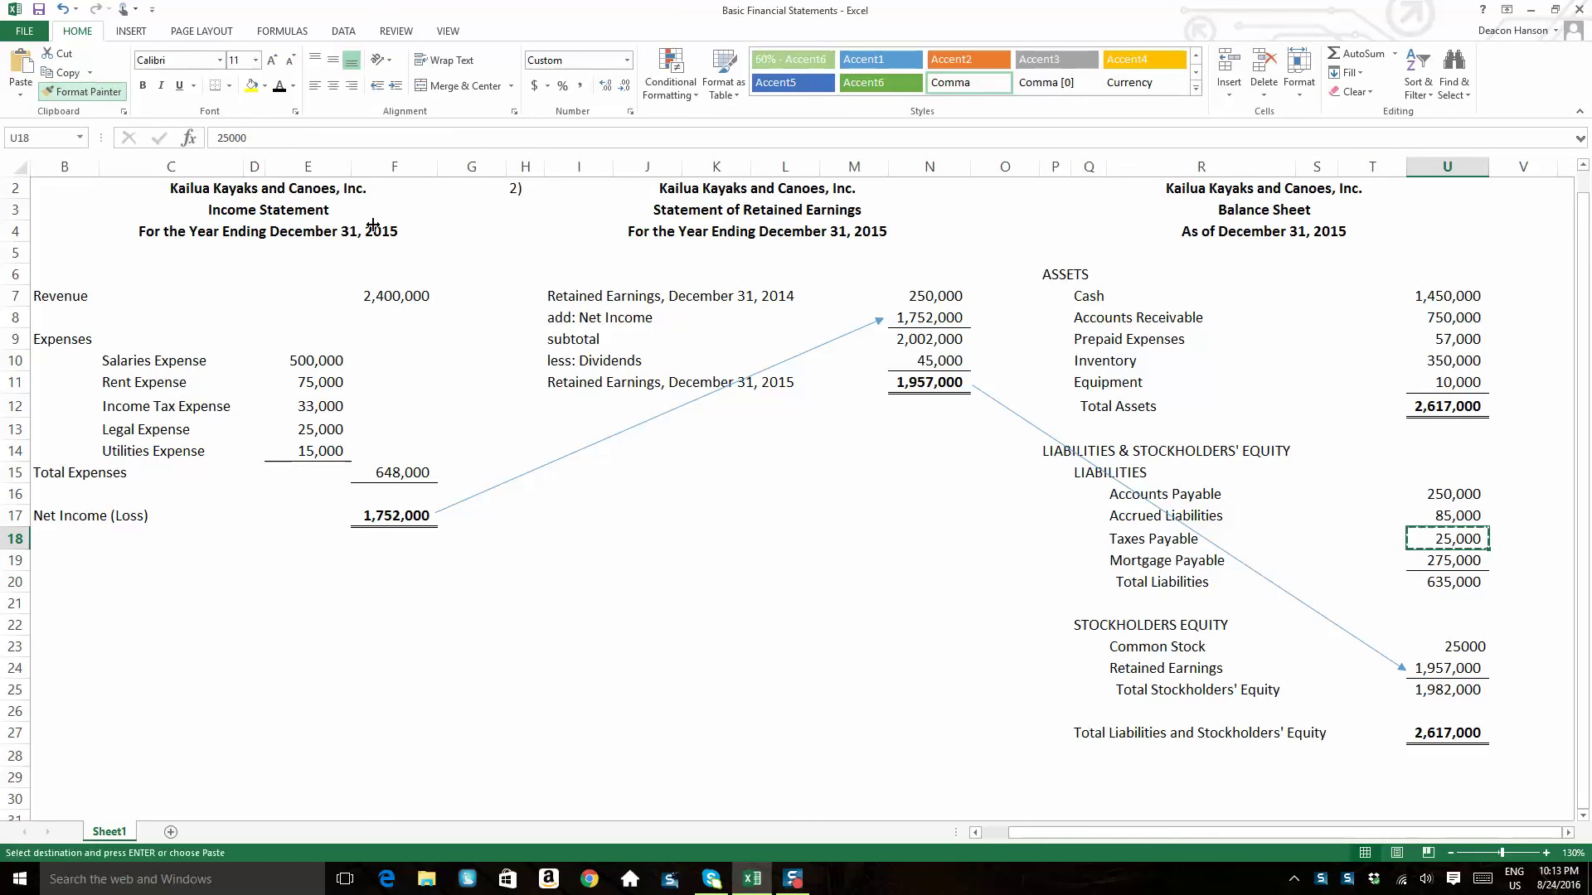
pyautogui.click(1470, 647)
pyautogui.click(1376, 704)
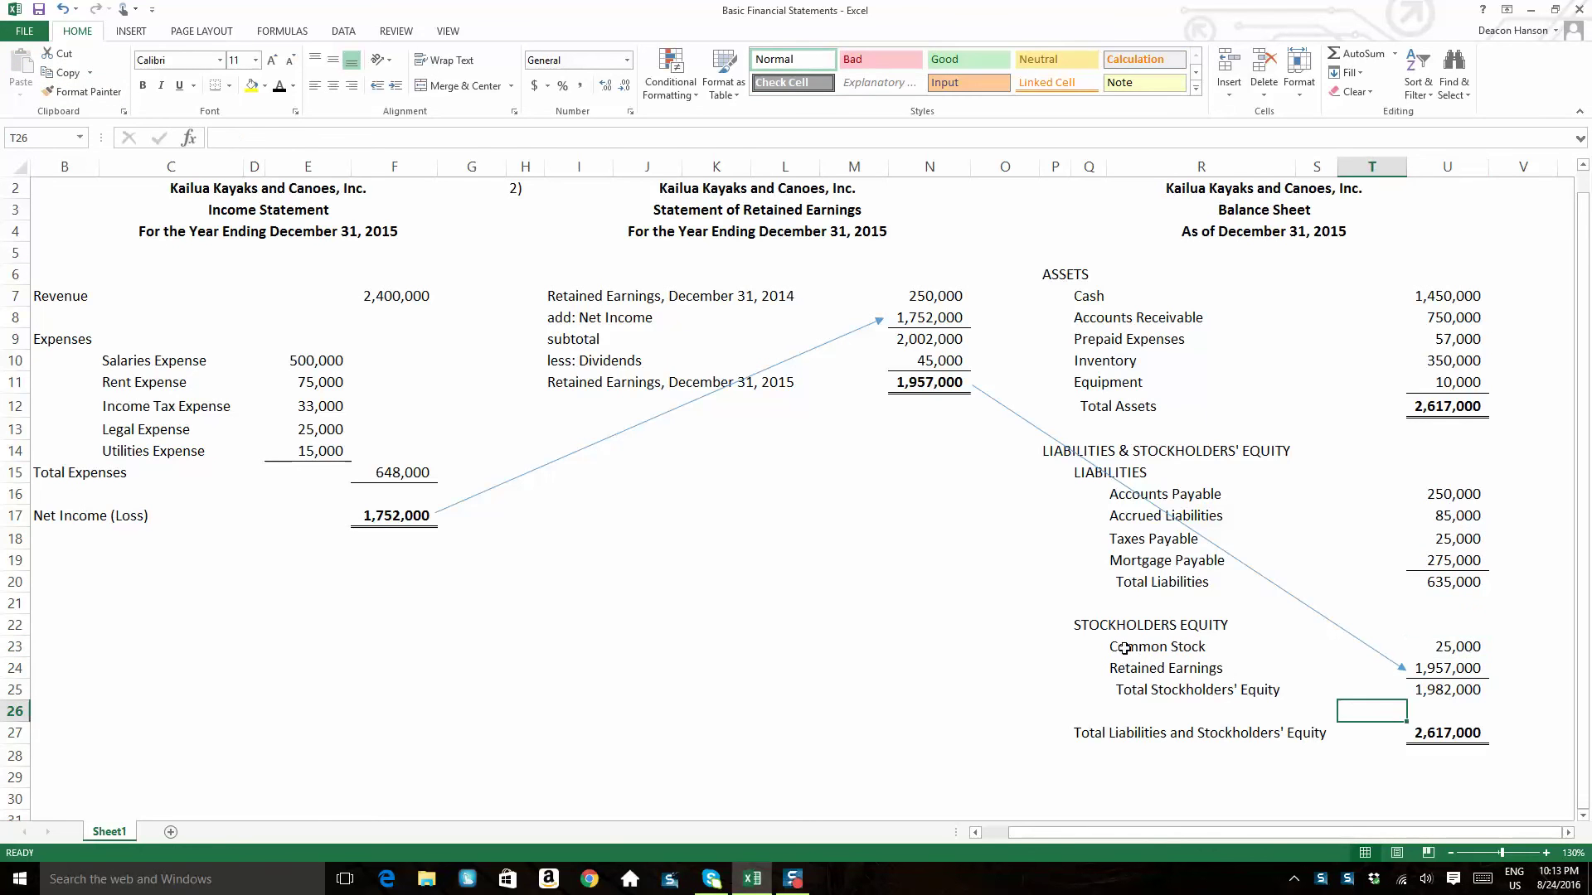
pyautogui.moveTo(1125, 648); pyautogui.dragTo(1460, 692)
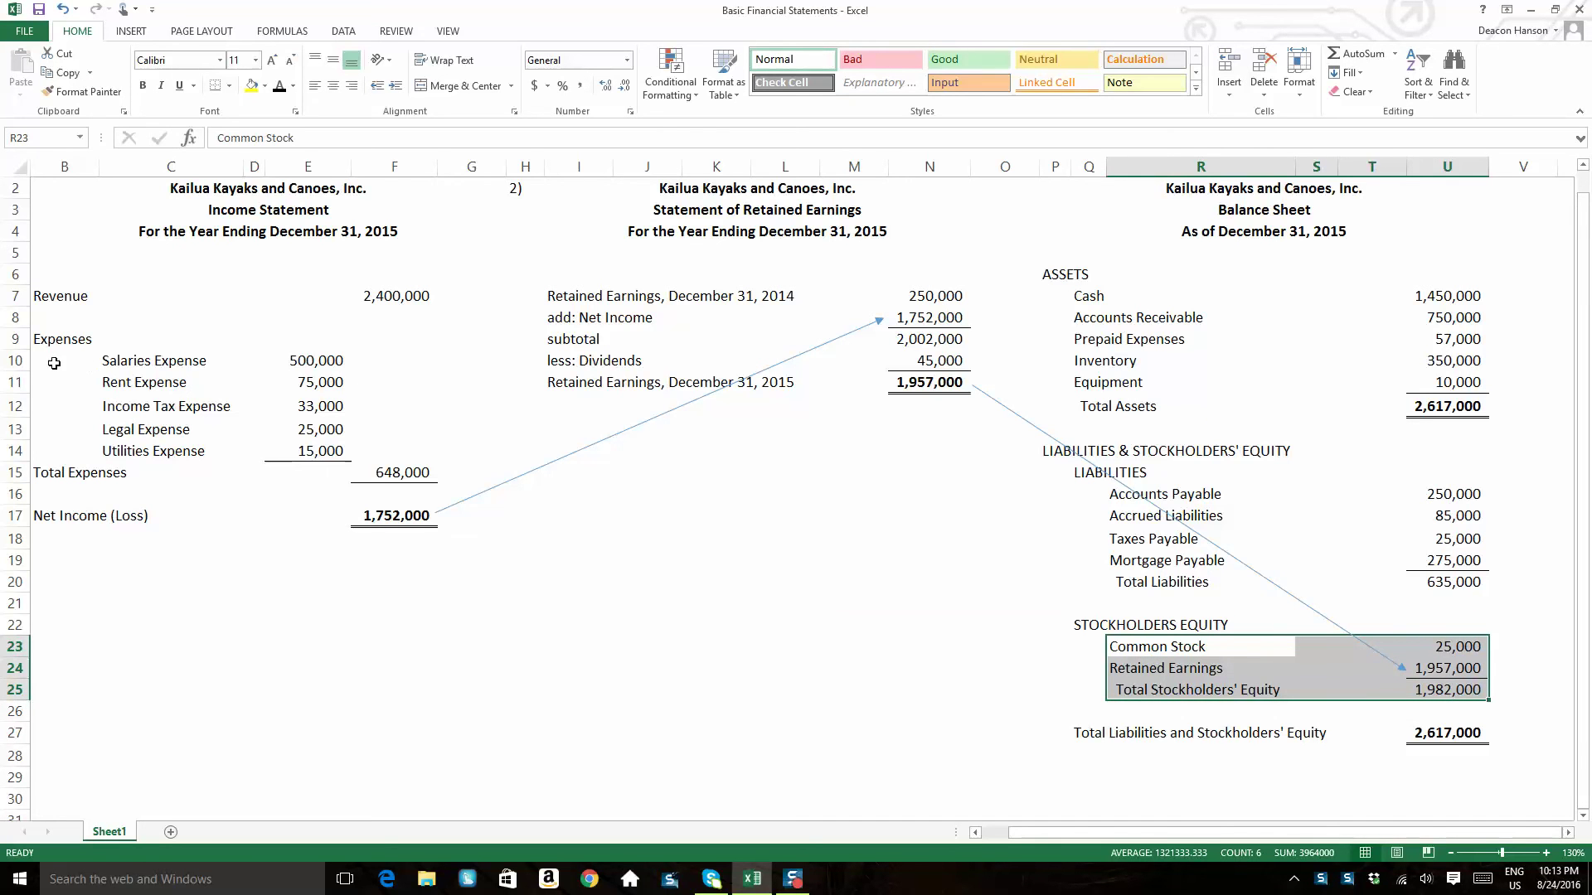
pyautogui.moveTo(54, 363); pyautogui.dragTo(291, 433)
pyautogui.click(259, 498)
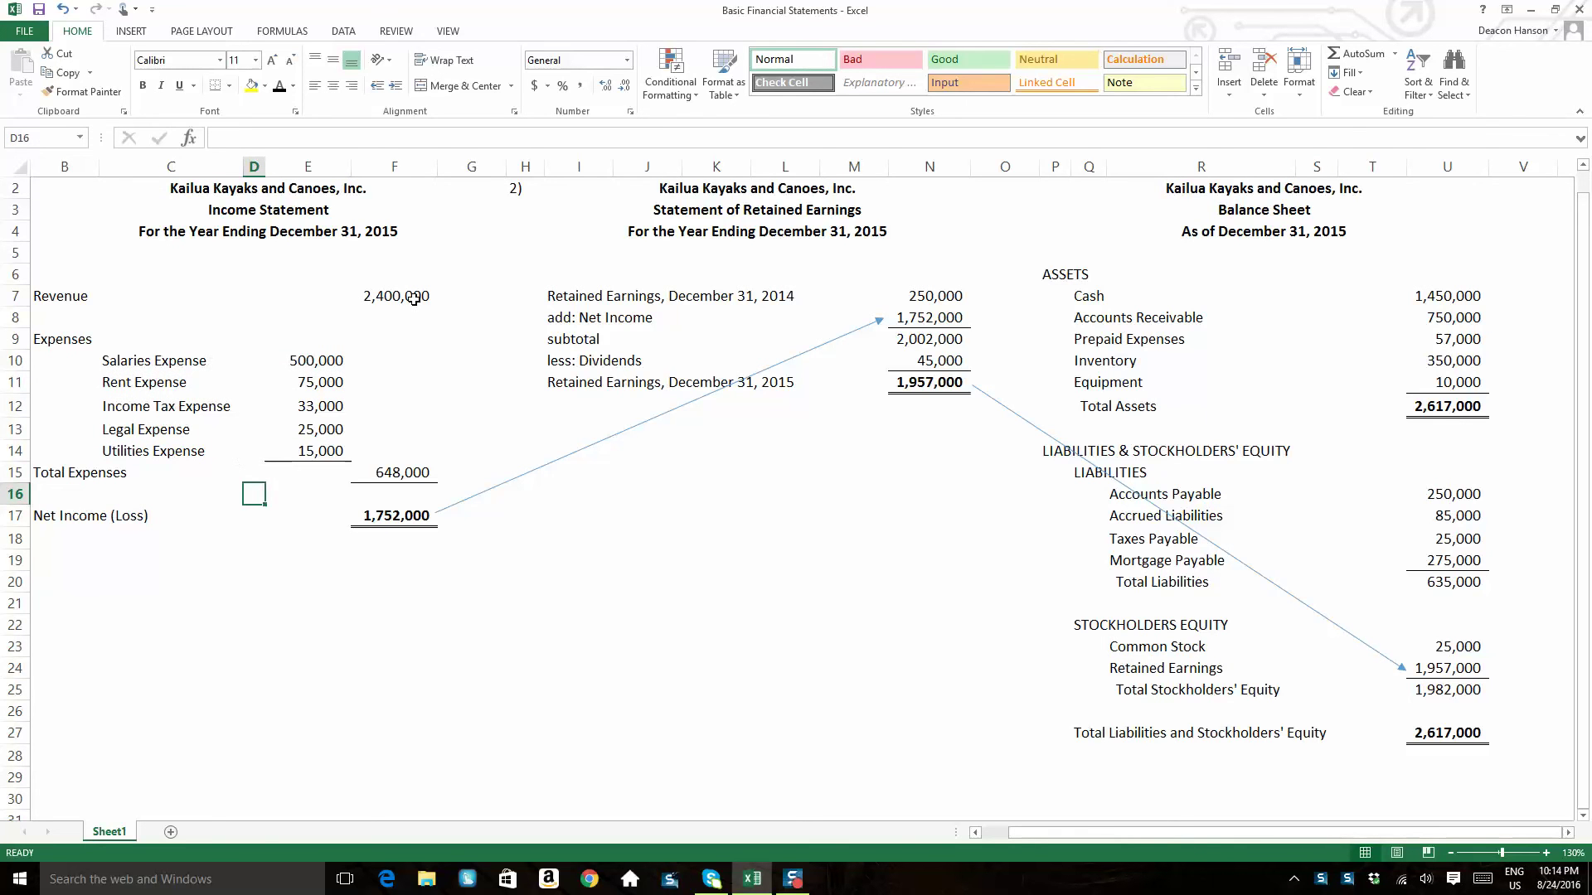
# Fill the Revenue, Expenses, Net Income (Loss) and Dividends labels yellow.
pyautogui.click(54, 300)
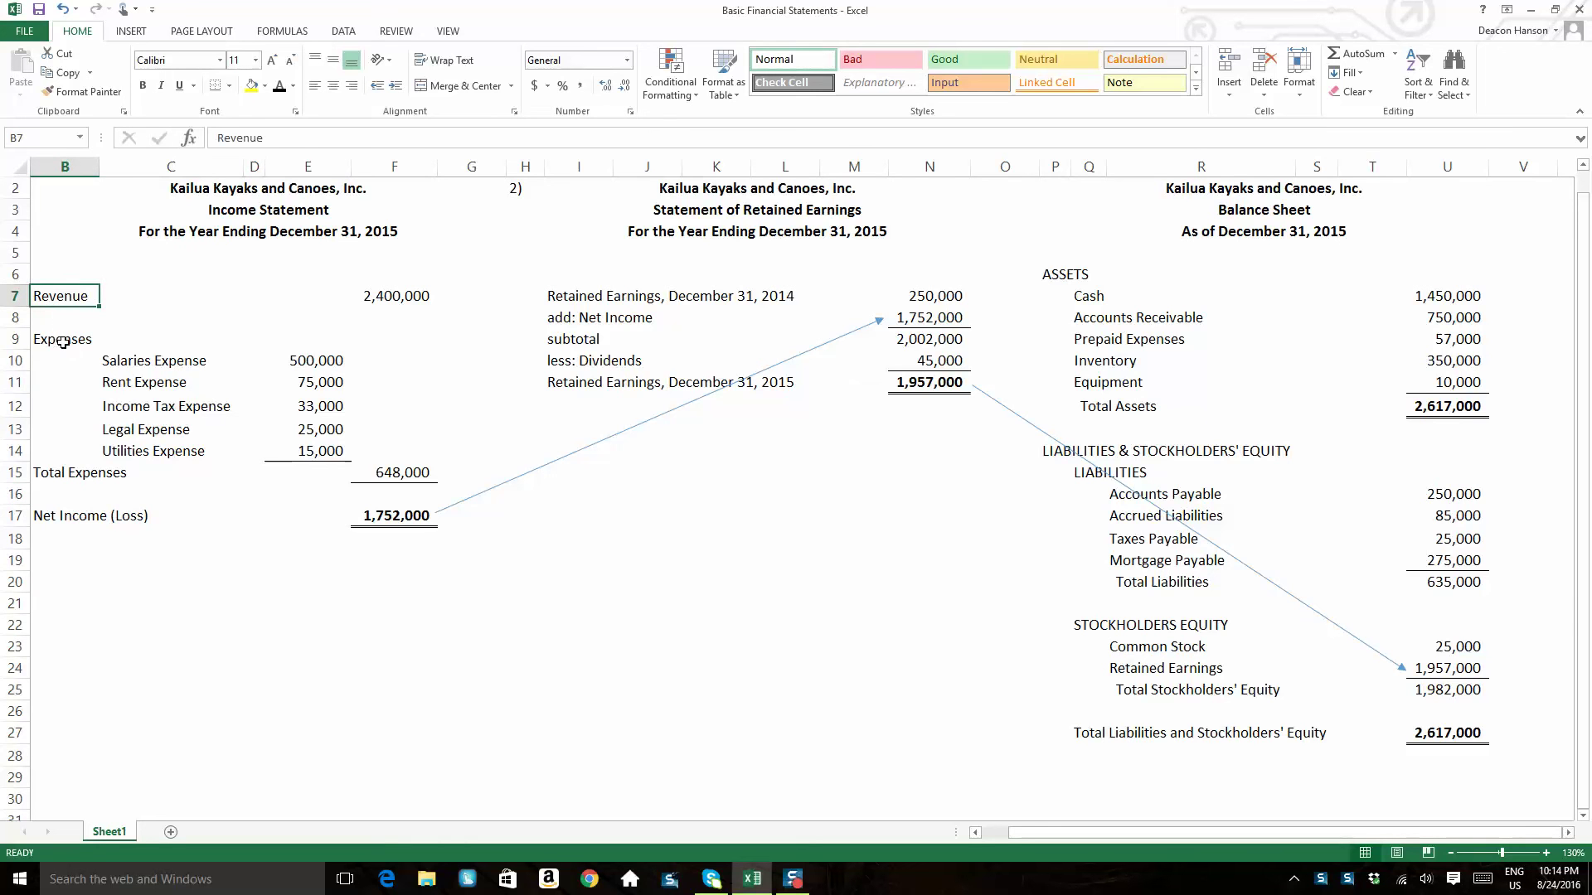
pyautogui.keyDown('ctrl'); pyautogui.click(63, 341); pyautogui.keyUp('ctrl')
pyautogui.click(252, 85)
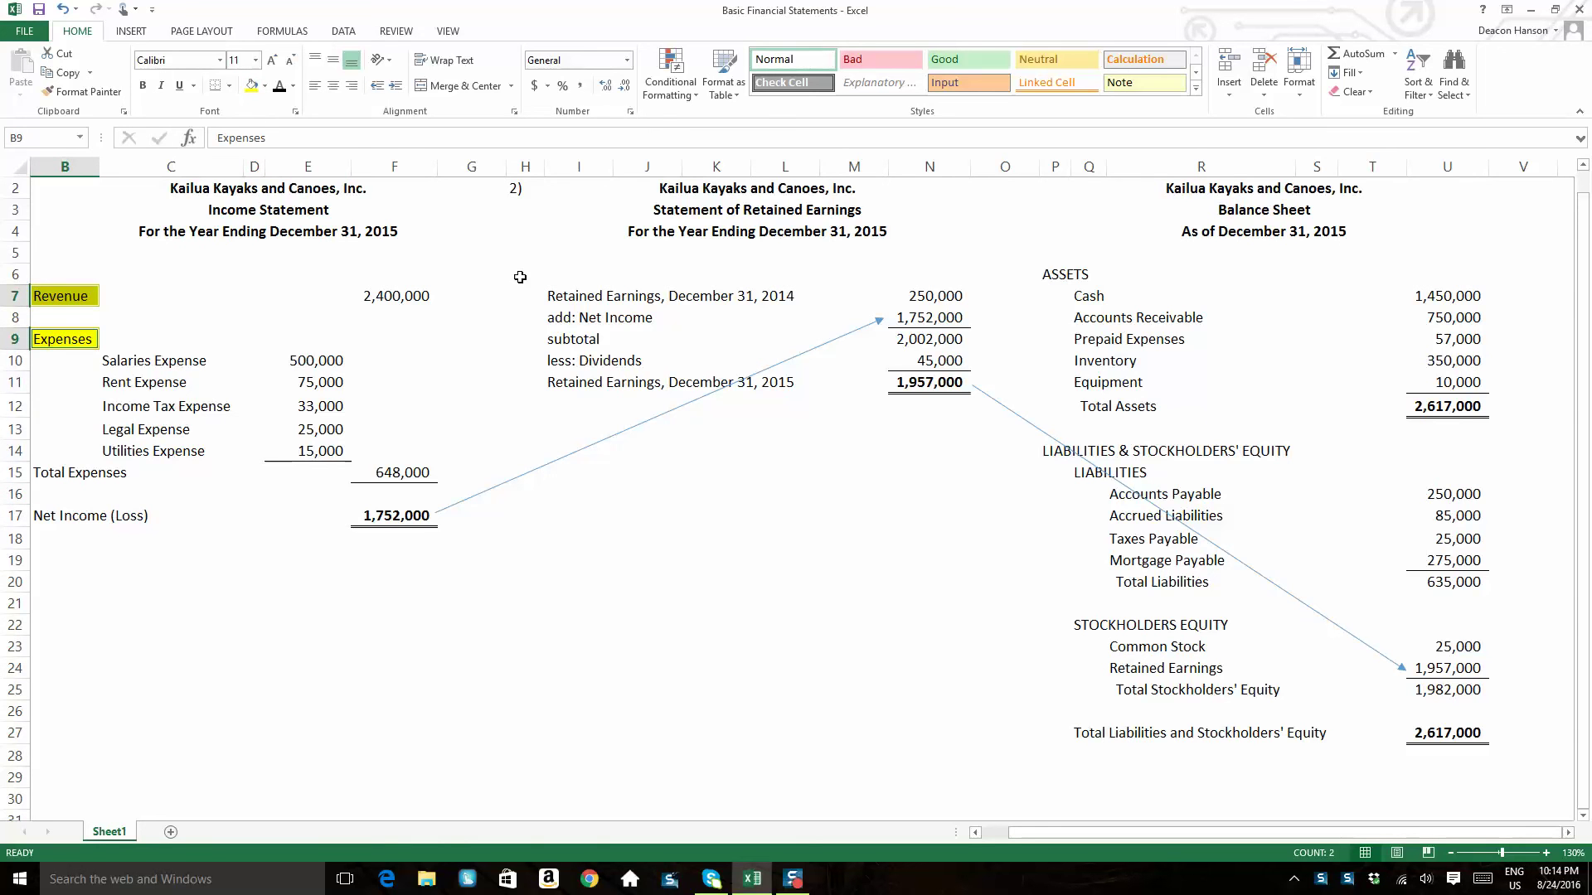
pyautogui.keyDown('ctrl'); pyautogui.click(43, 517); pyautogui.keyUp('ctrl')
pyautogui.click(251, 85)
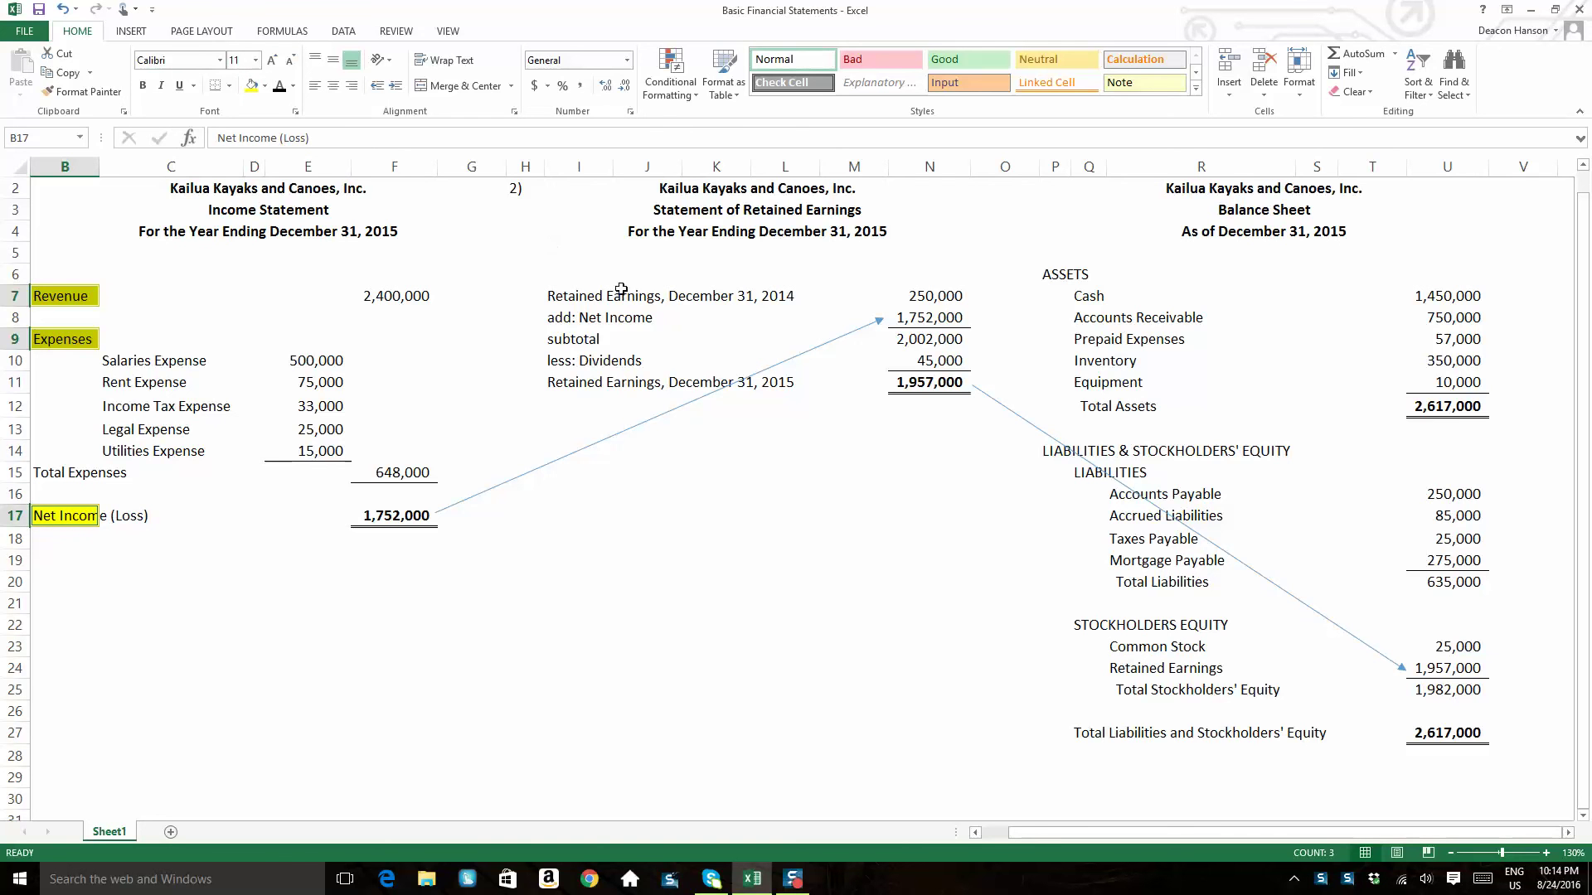
pyautogui.keyDown('ctrl'); pyautogui.click(586, 361); pyautogui.keyUp('ctrl')
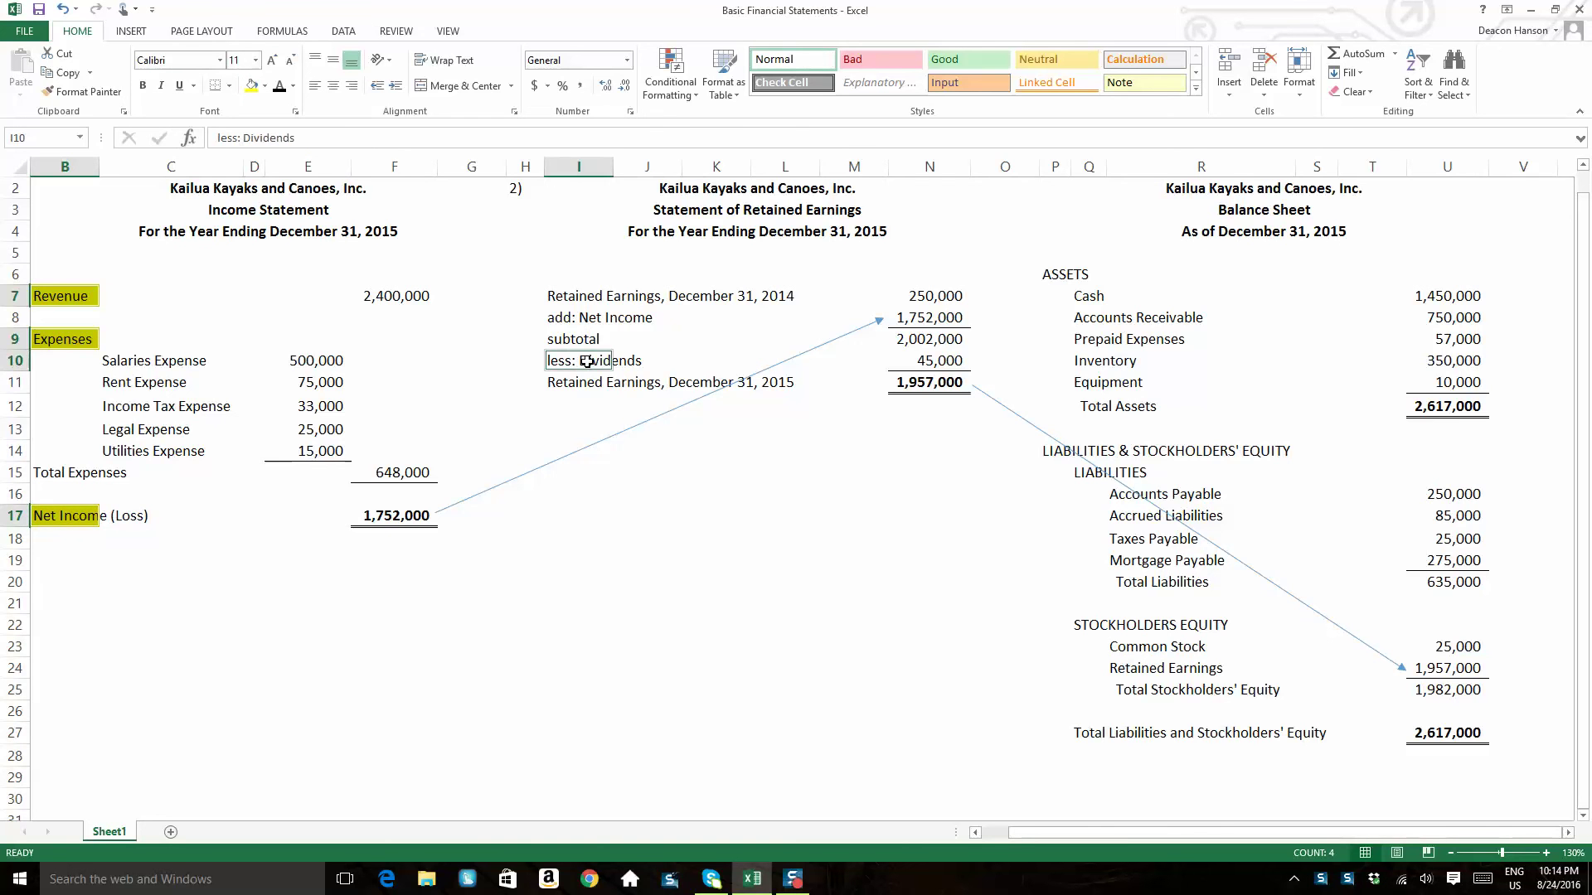
pyautogui.click(251, 85)
pyautogui.click(767, 648)
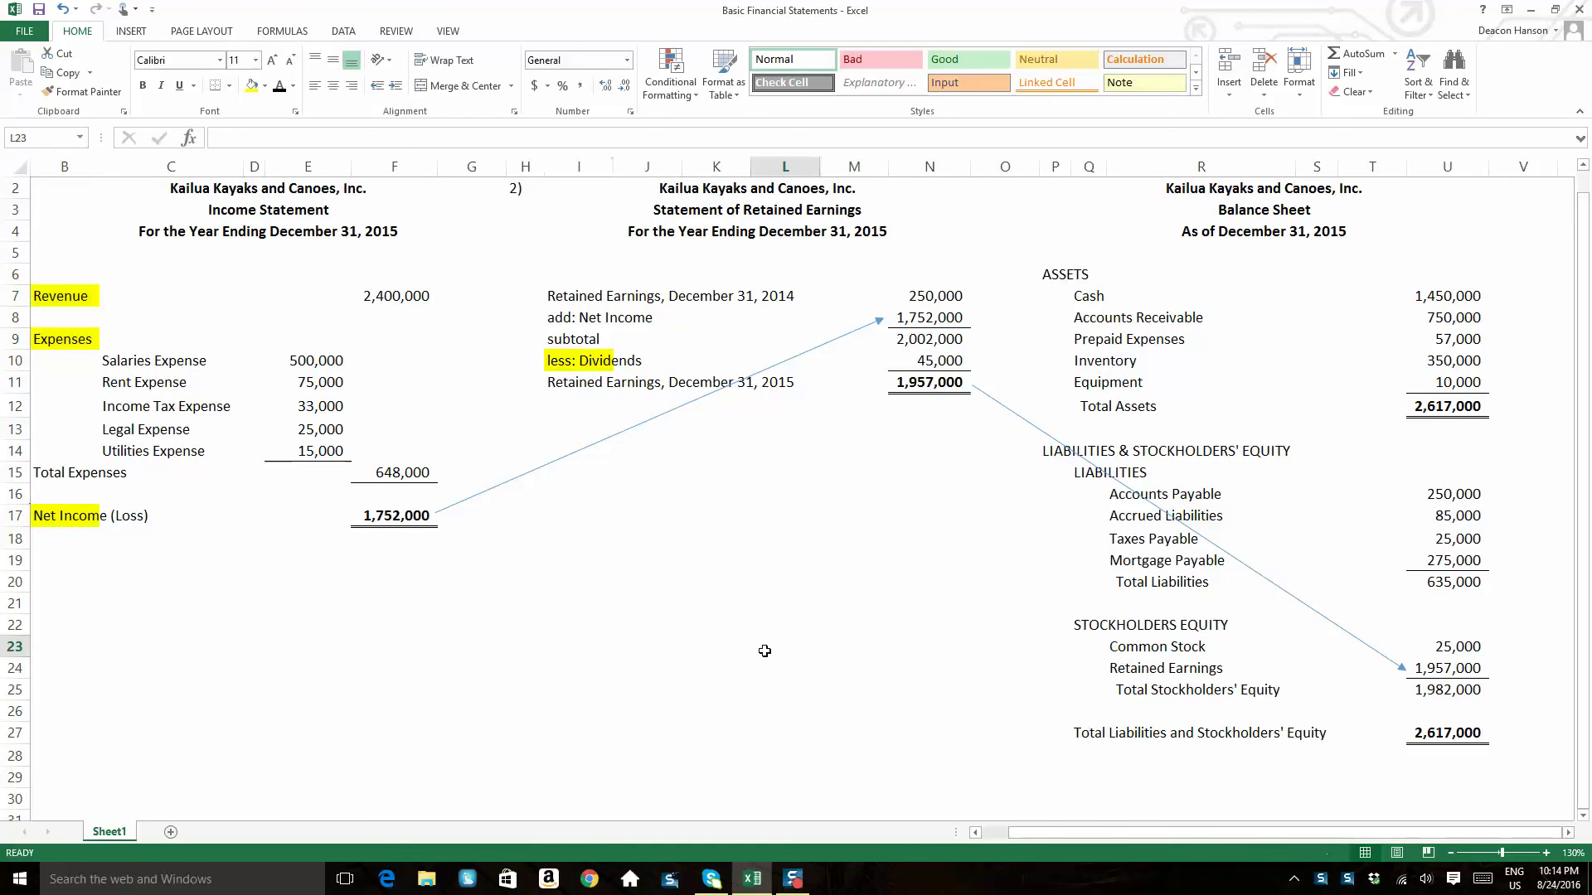
# Fill the balance sheet's ASSETS, LIABILITIES and STOCKHOLDERS EQUITY headings yellow.
pyautogui.keyDown('ctrl'); pyautogui.click(1062, 273); pyautogui.keyUp('ctrl')
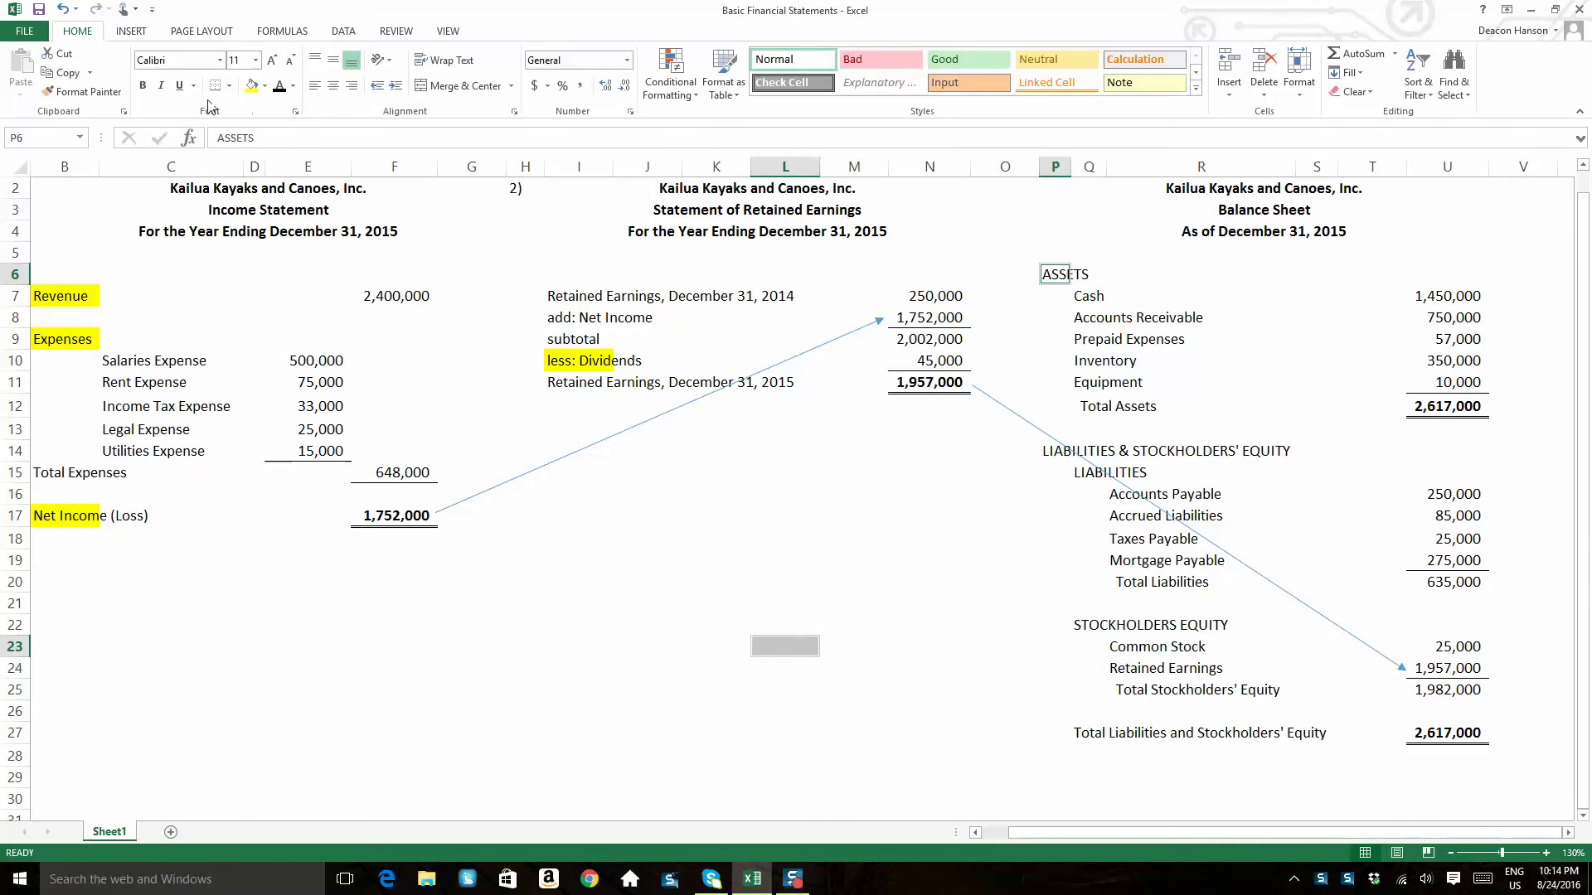
pyautogui.click(251, 85)
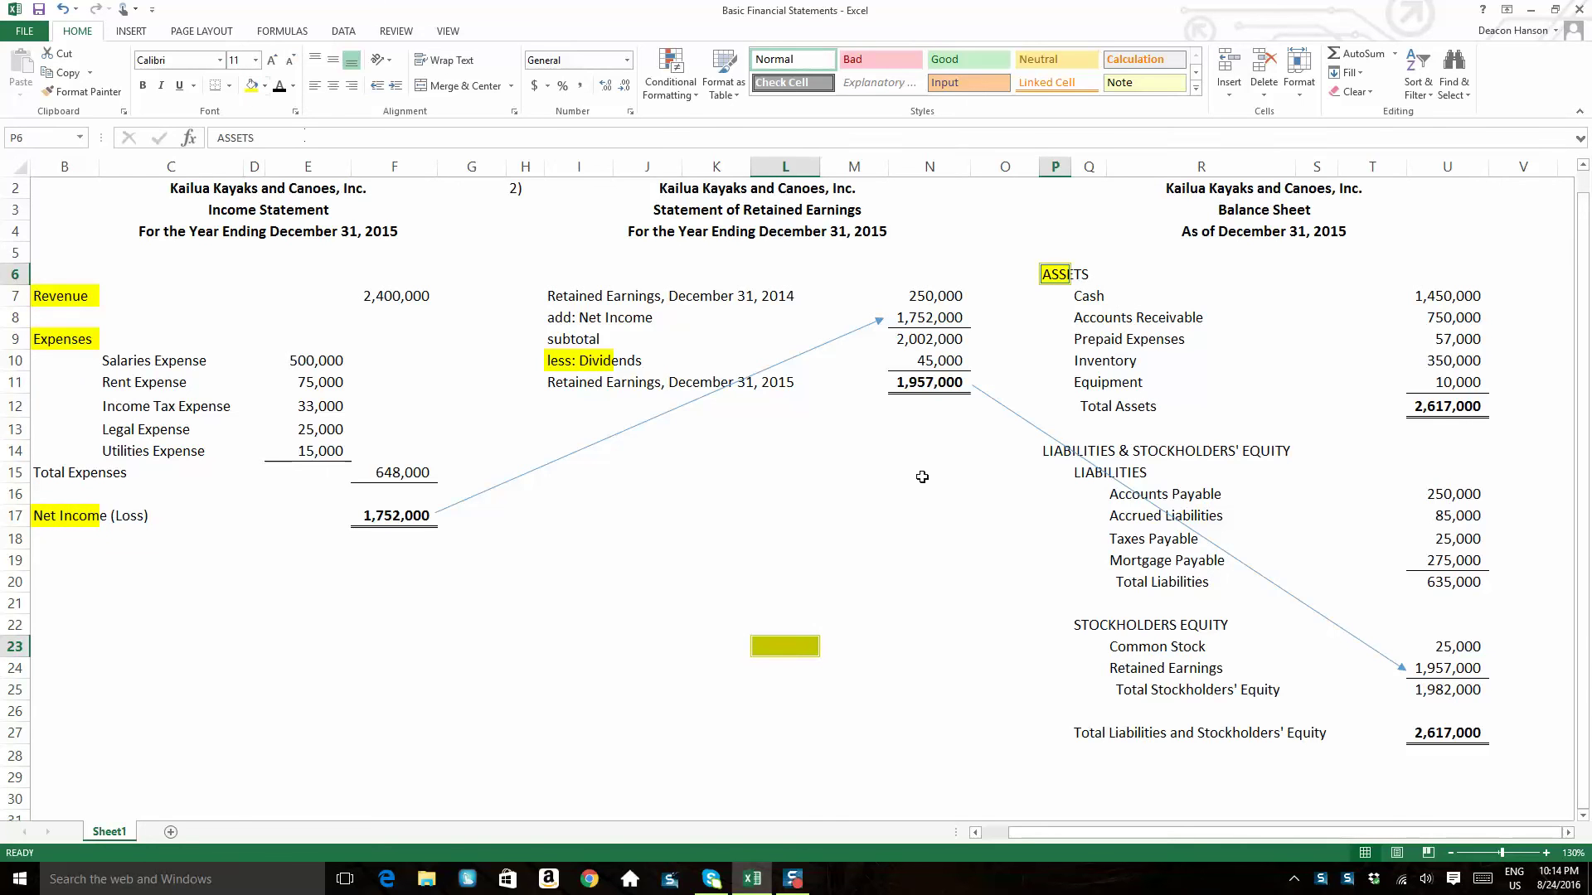
pyautogui.keyDown('ctrl'); pyautogui.click(1078, 475); pyautogui.keyUp('ctrl')
pyautogui.click(251, 85)
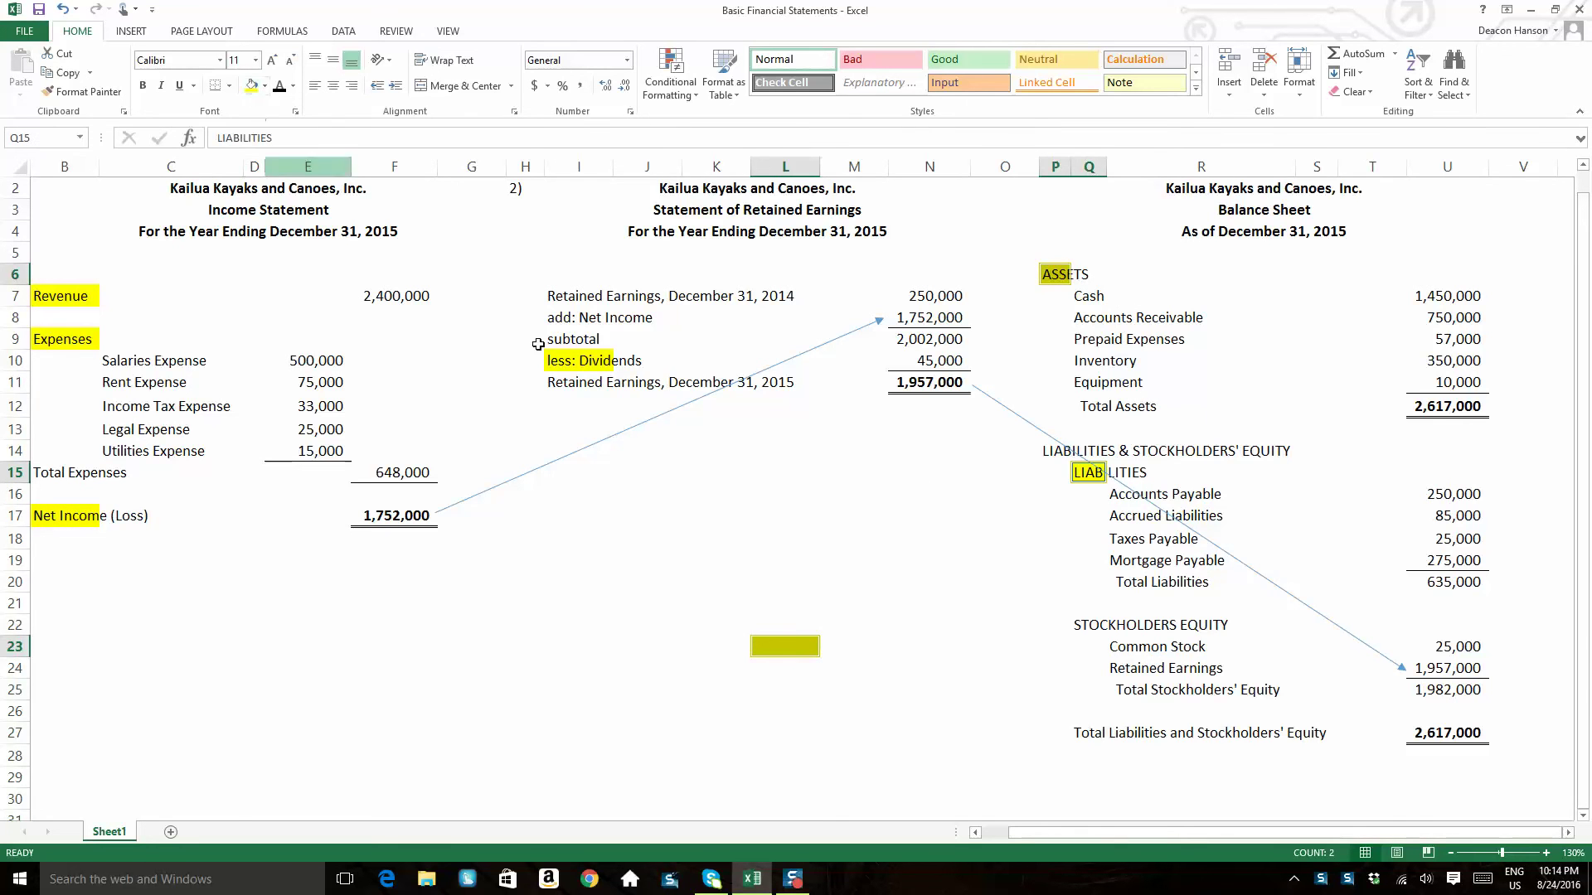
pyautogui.keyDown('ctrl'); pyautogui.click(1111, 623); pyautogui.keyUp('ctrl')
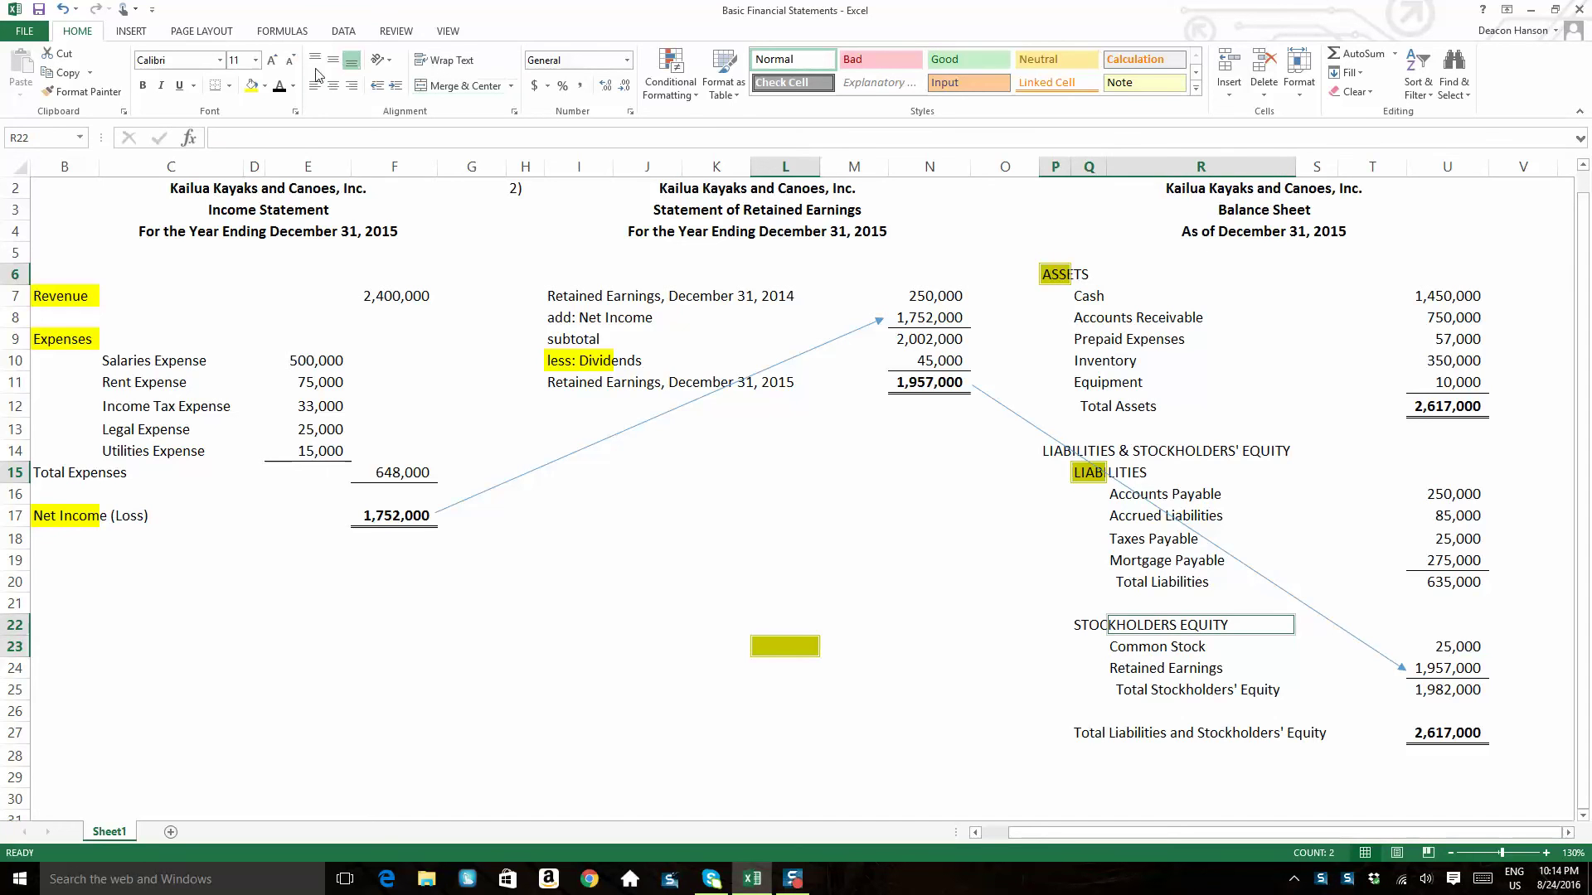
pyautogui.keyDown('ctrl'); pyautogui.click(1090, 623); pyautogui.keyUp('ctrl')
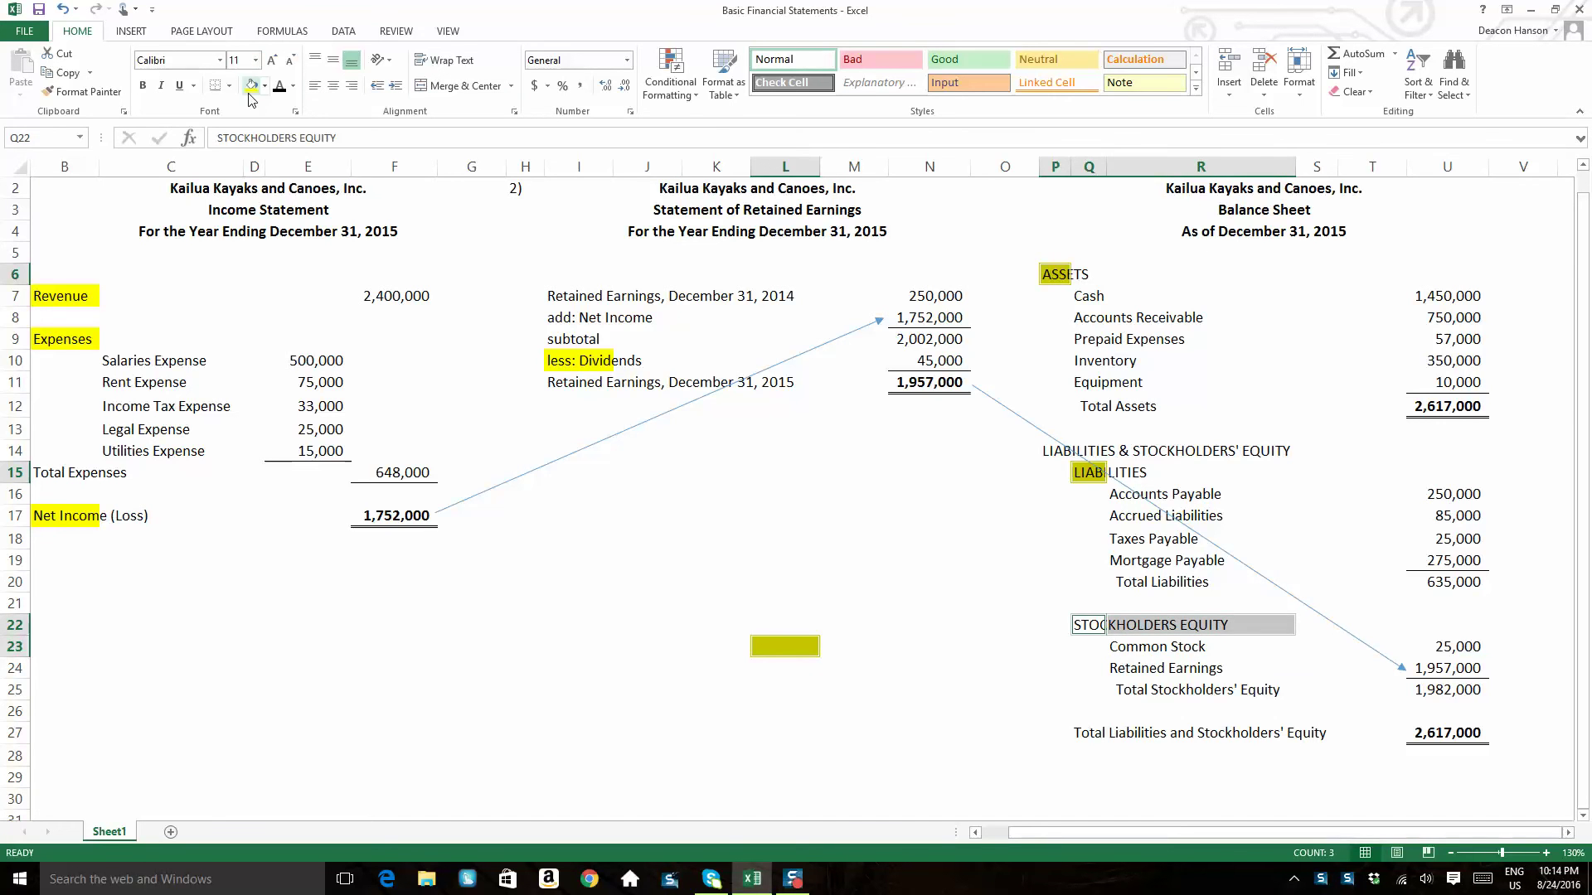
pyautogui.click(251, 86)
pyautogui.click(685, 536)
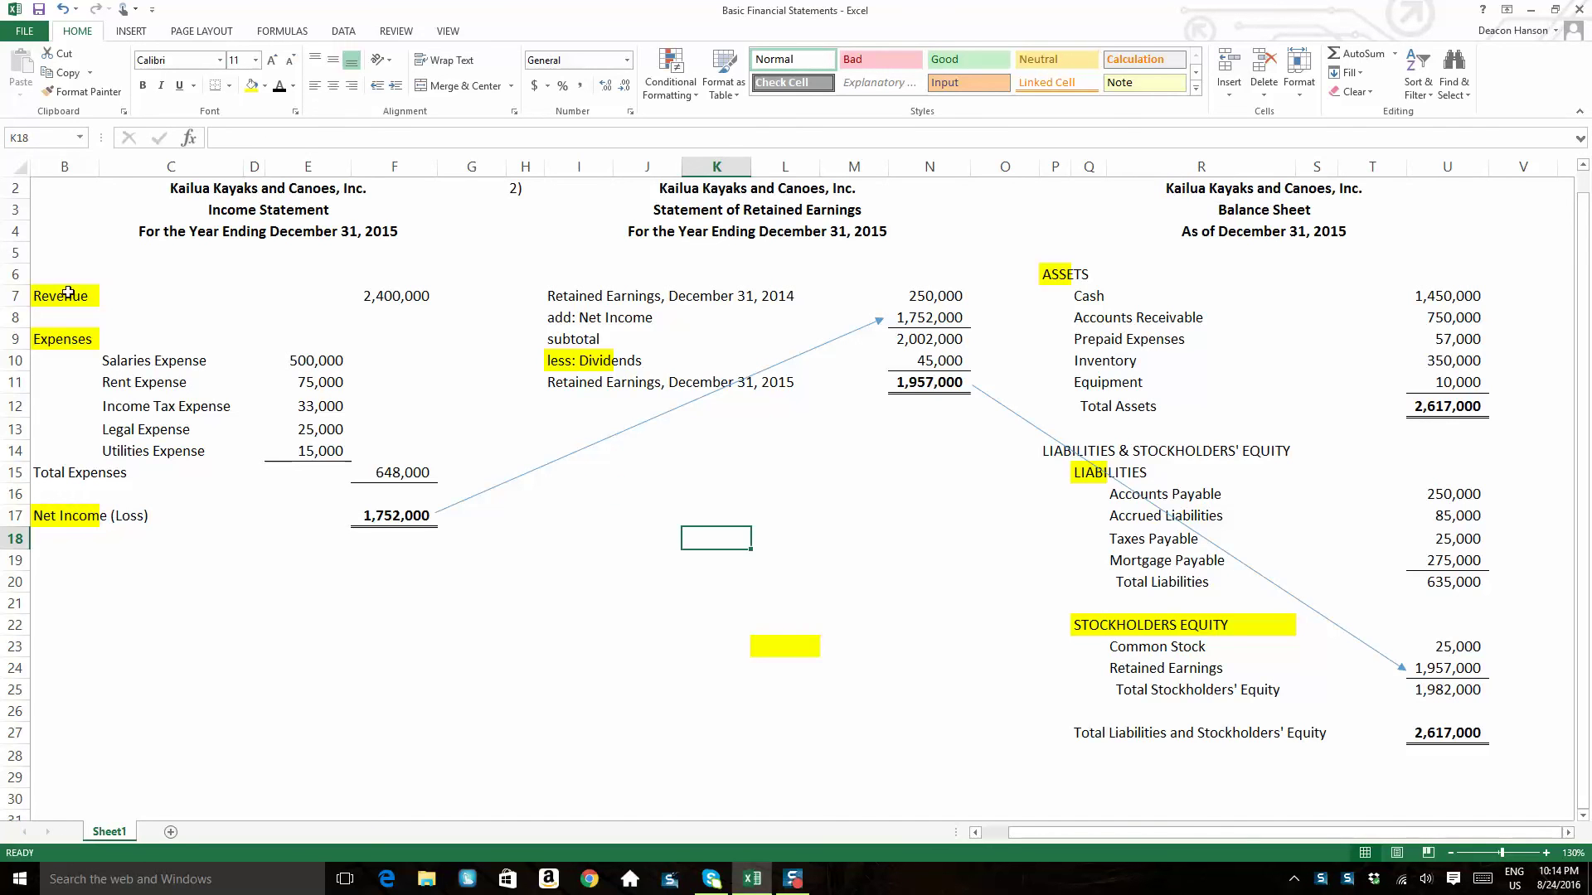
pyautogui.moveTo(73, 295); pyautogui.dragTo(409, 295)
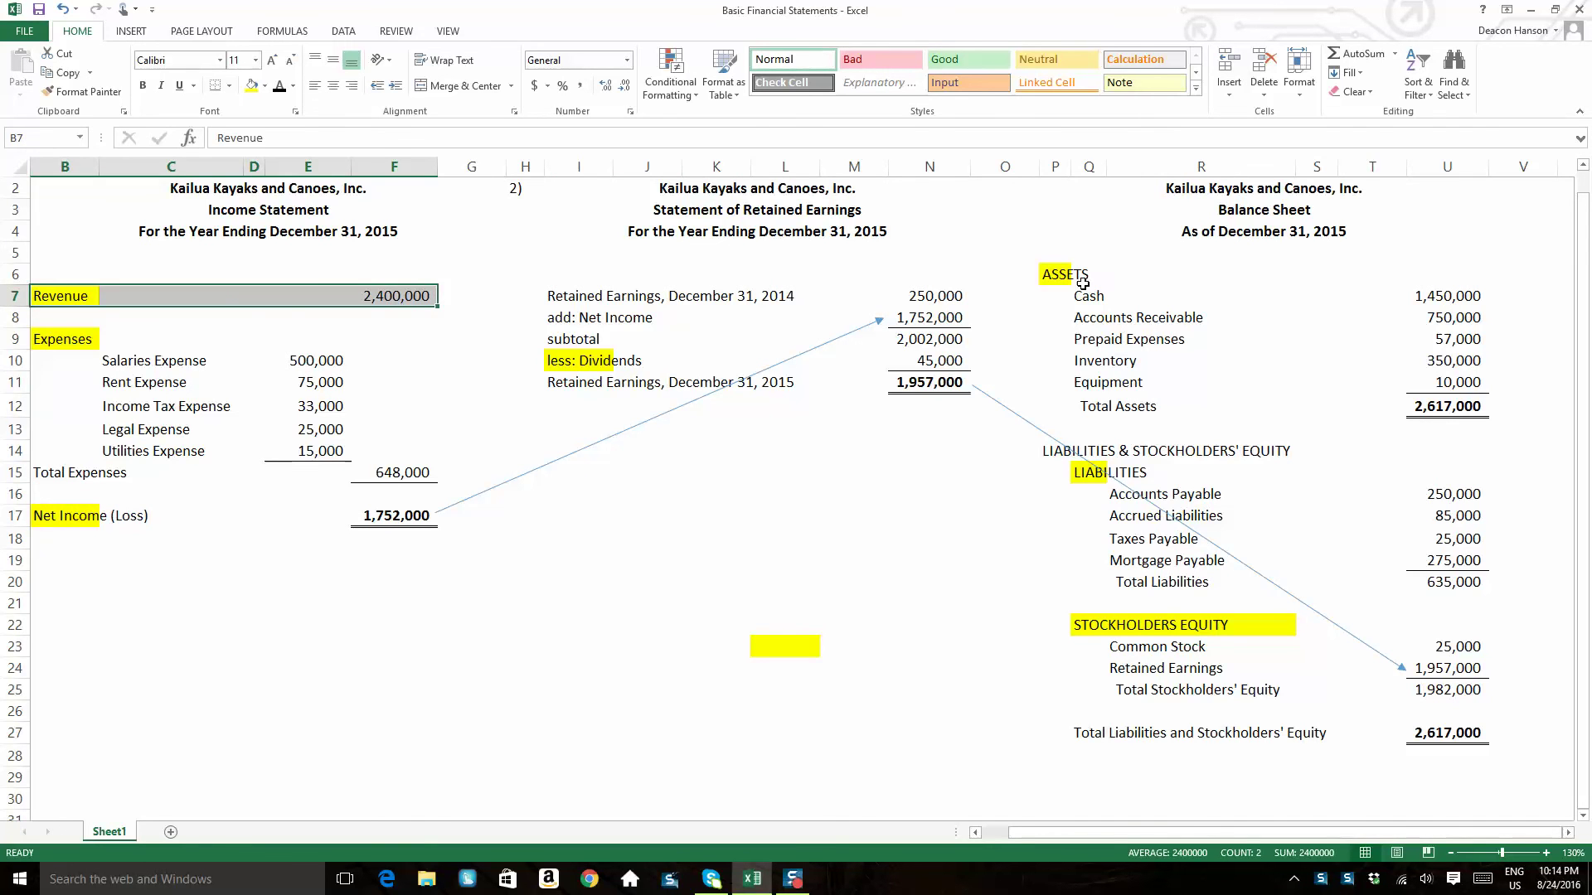